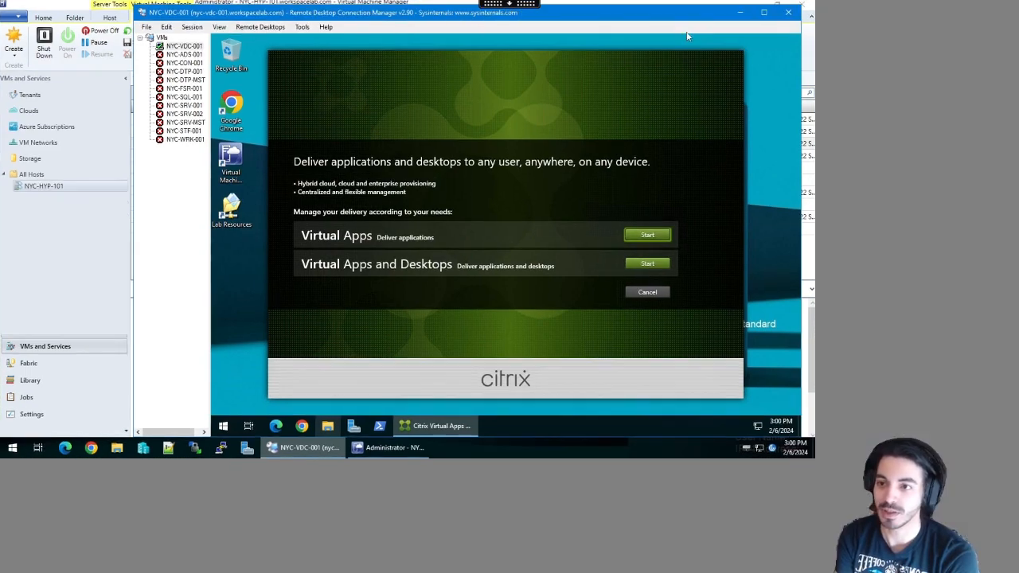
# - Maximize the StudentDesktop viewer so the lab desktop fills the screen
pyautogui.doubleClick(691, 35)
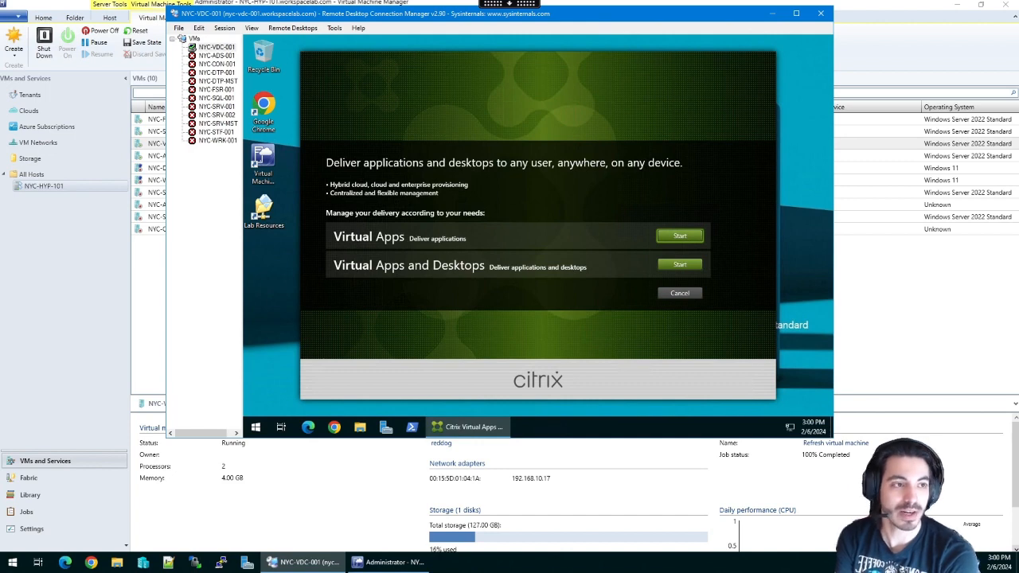
pyautogui.click(148, 300)
pyautogui.click(212, 121)
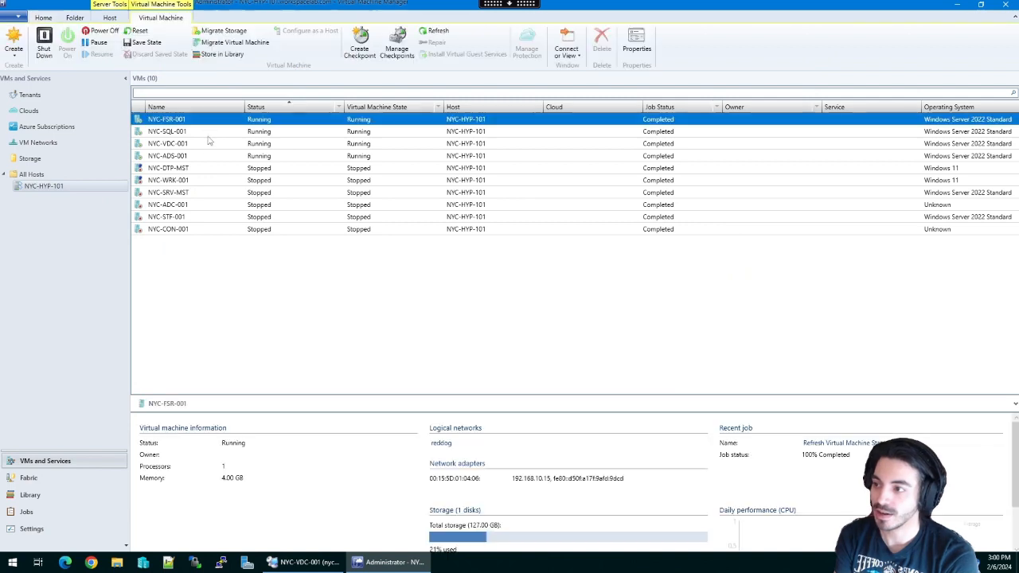
pyautogui.click(209, 158)
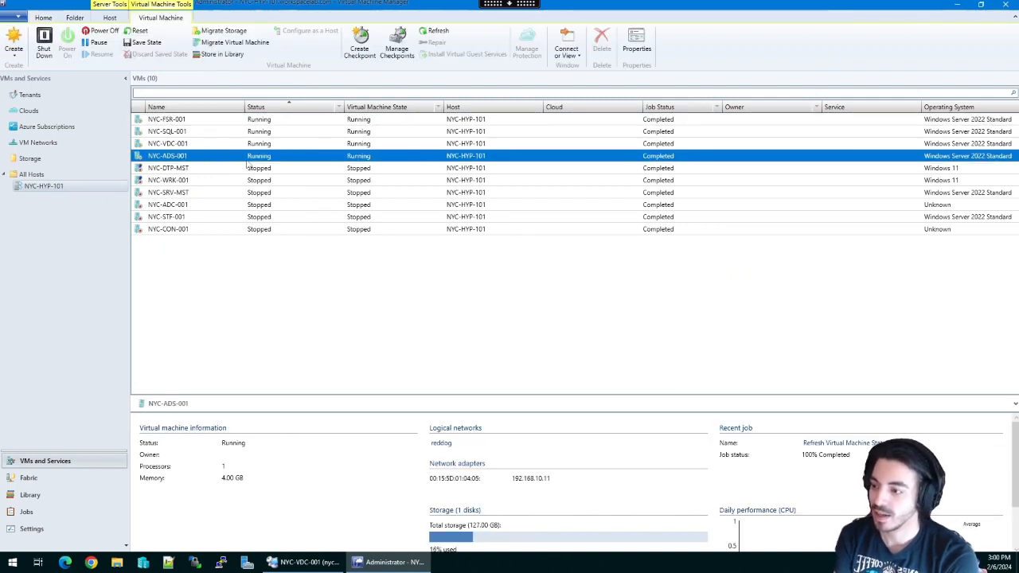
pyautogui.click(307, 562)
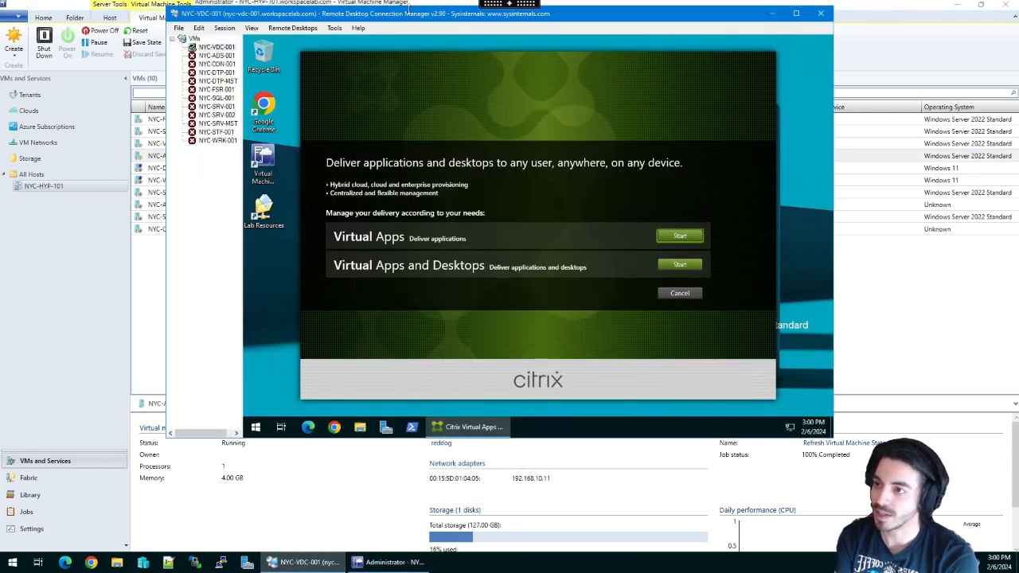
pyautogui.moveTo(437, 19); pyautogui.dragTo(430, 68)
pyautogui.click(204, 98)
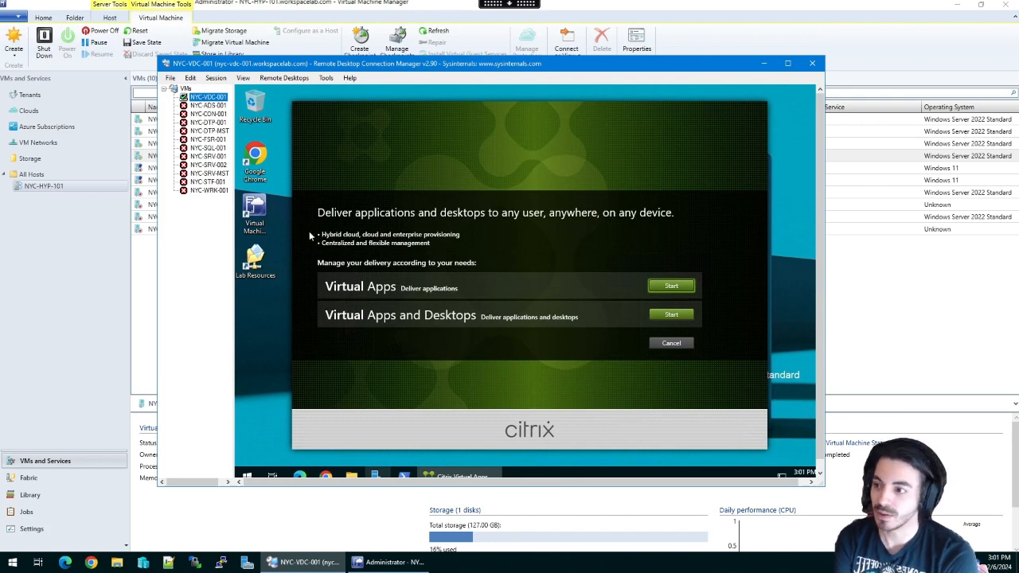
# - Browse Lab Resources to the Citrix folder, then launch the Virtual Apps and Desktops 7 2203 LTSR installer
pyautogui.doubleClick(252, 269)
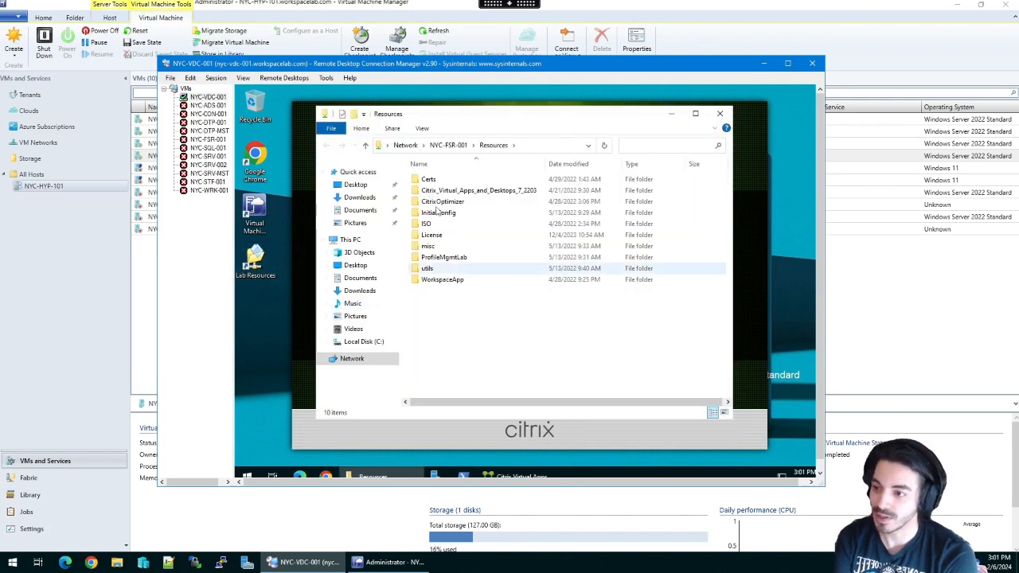
pyautogui.click(511, 194)
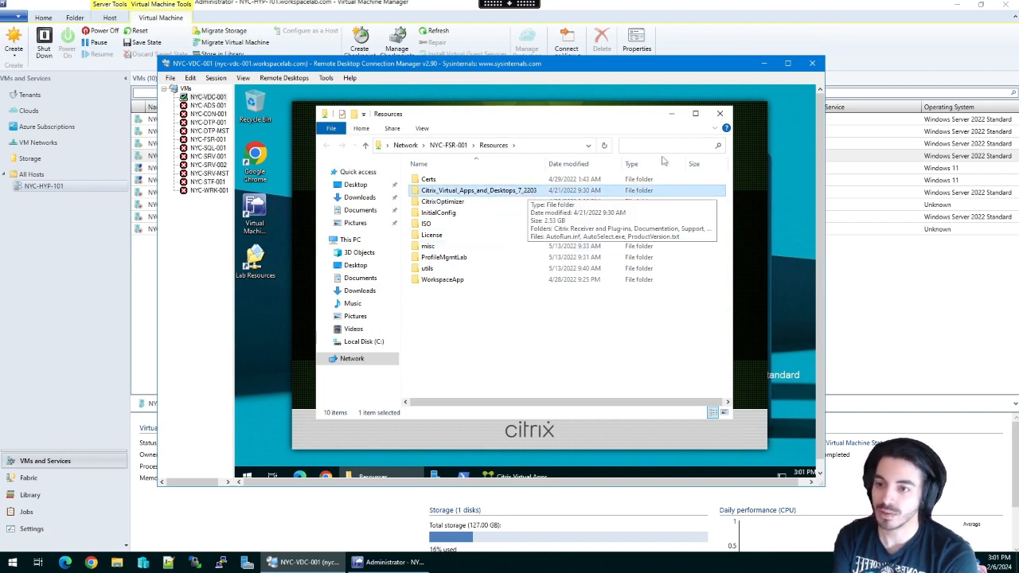
pyautogui.click(719, 116)
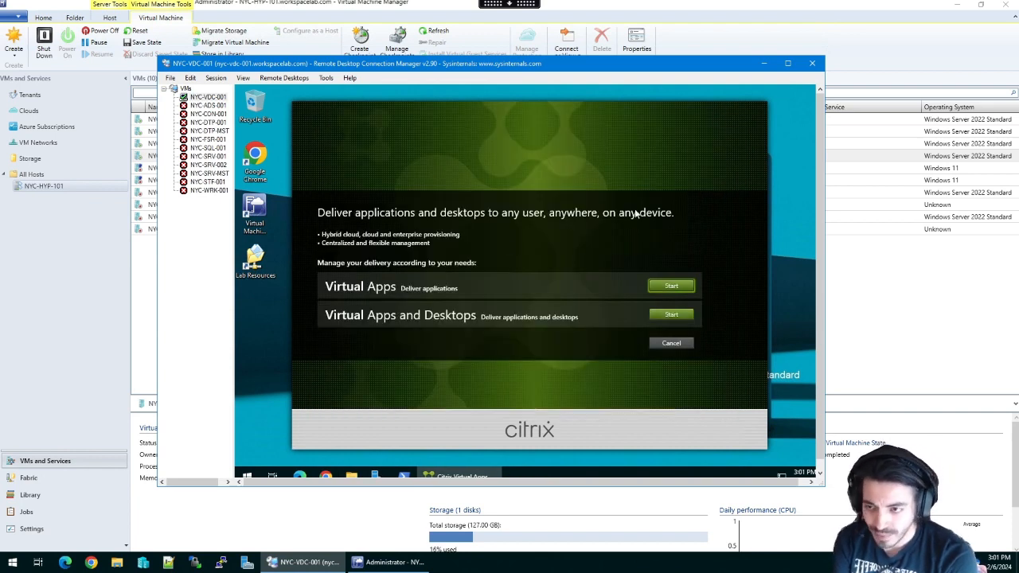
pyautogui.click(678, 316)
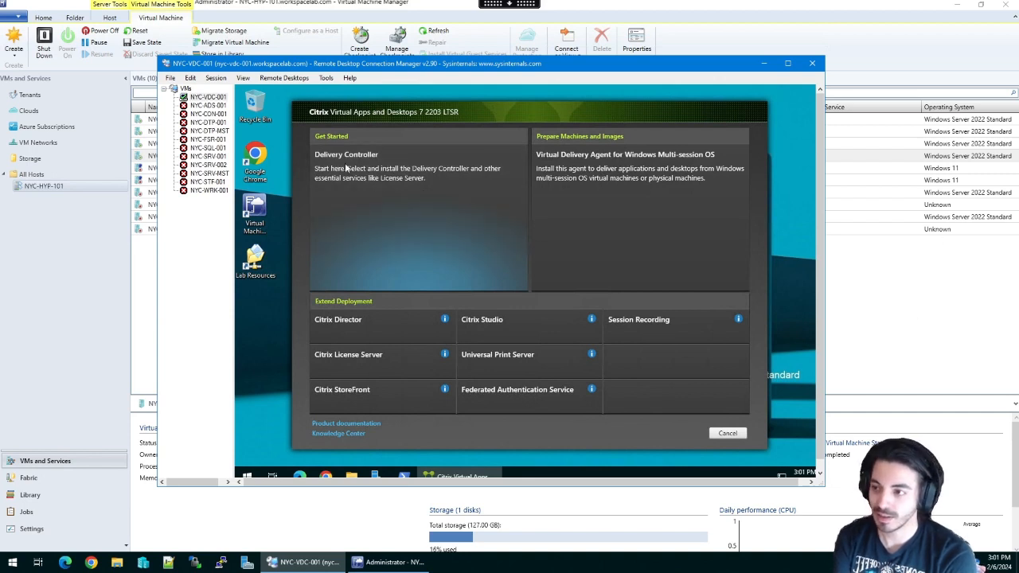
# - Start the Delivery Controller installation from the Get Started tiles
pyautogui.click(409, 178)
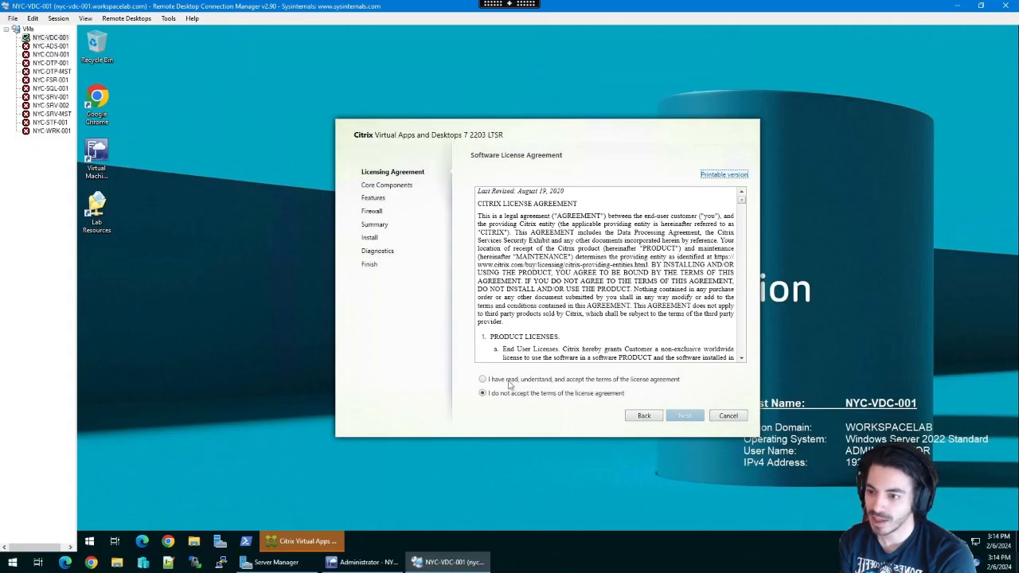
pyautogui.moveTo(542, 145); pyautogui.dragTo(525, 138)
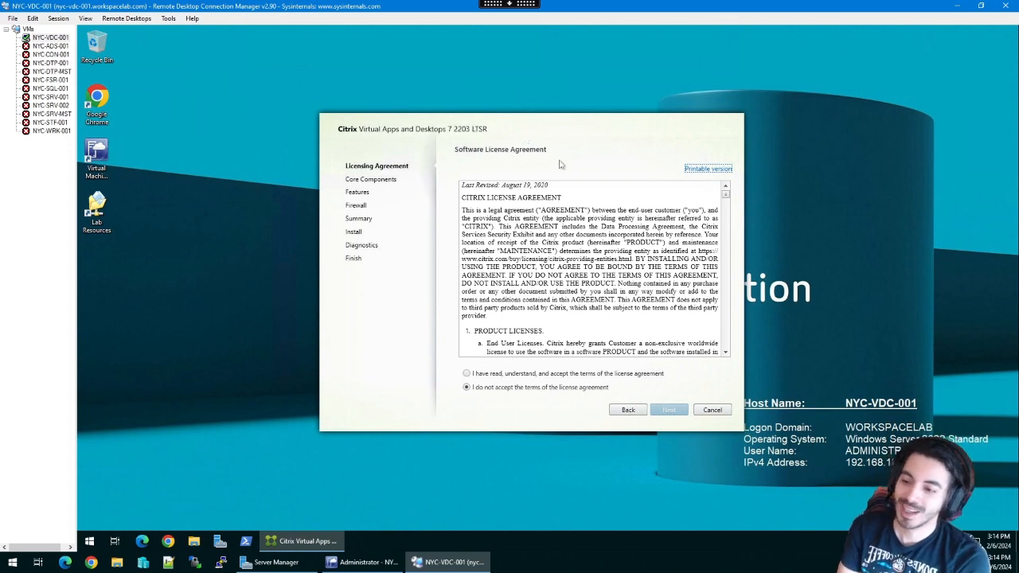
# - Accept the Citrix software license agreement and continue to Core Components
pyautogui.moveTo(529, 120); pyautogui.dragTo(501, 117)
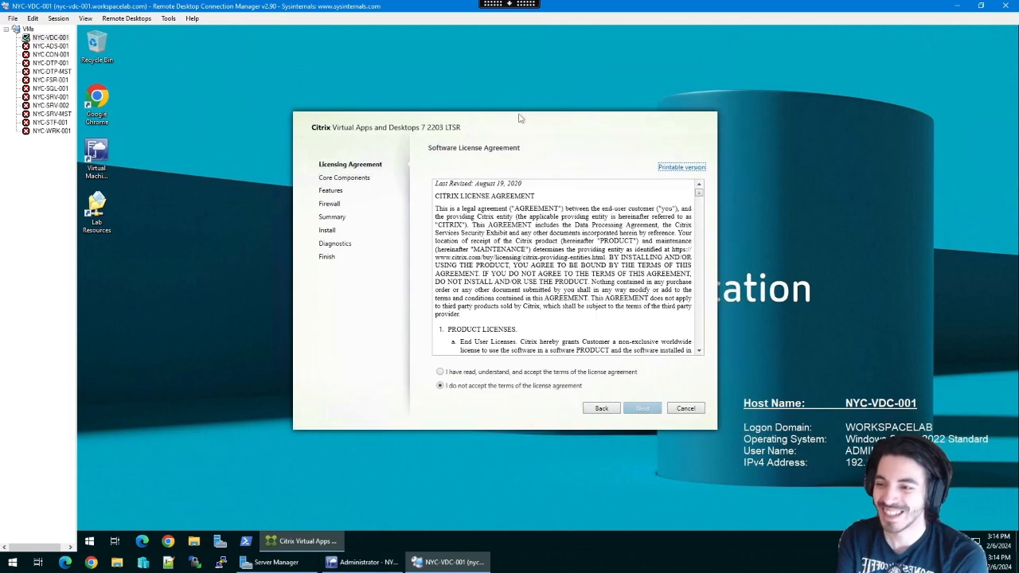
pyautogui.click(440, 372)
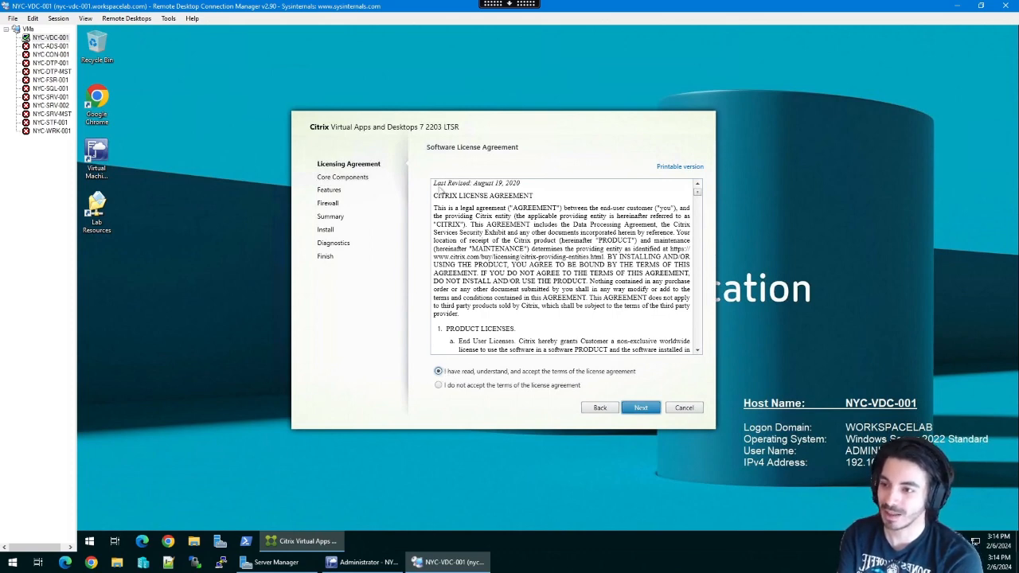
pyautogui.moveTo(510, 122)
pyautogui.mouseDown()
pyautogui.moveTo(526, 120)
pyautogui.moveTo(518, 107)
pyautogui.mouseUp()
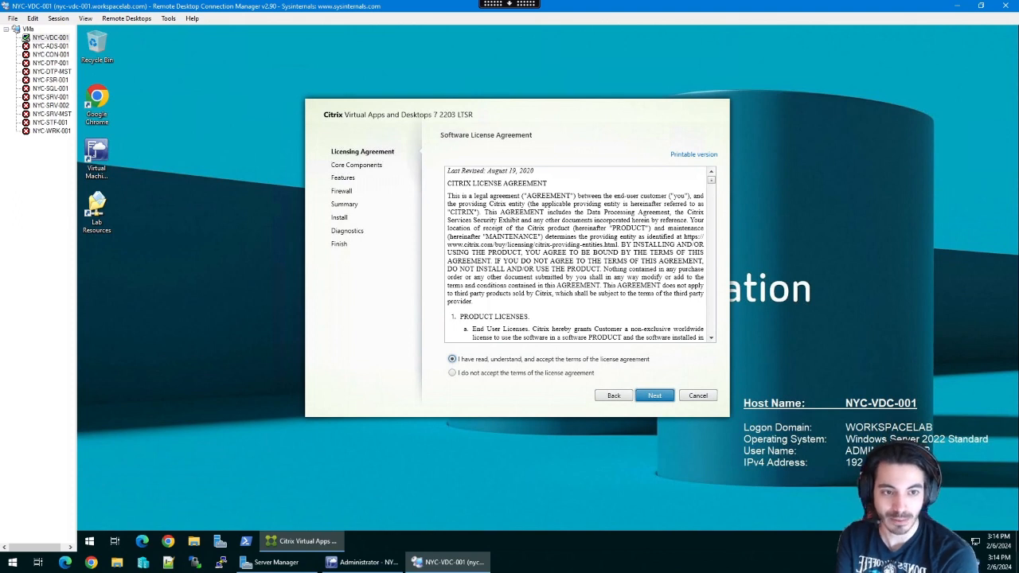
pyautogui.click(664, 397)
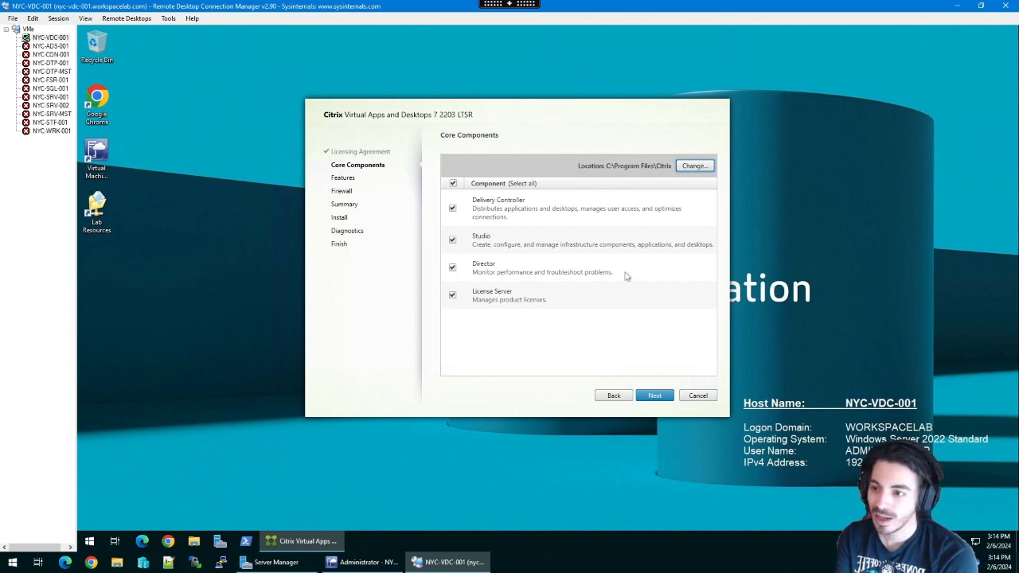
# - Clear License Server from the core components and continue to Features
pyautogui.click(453, 295)
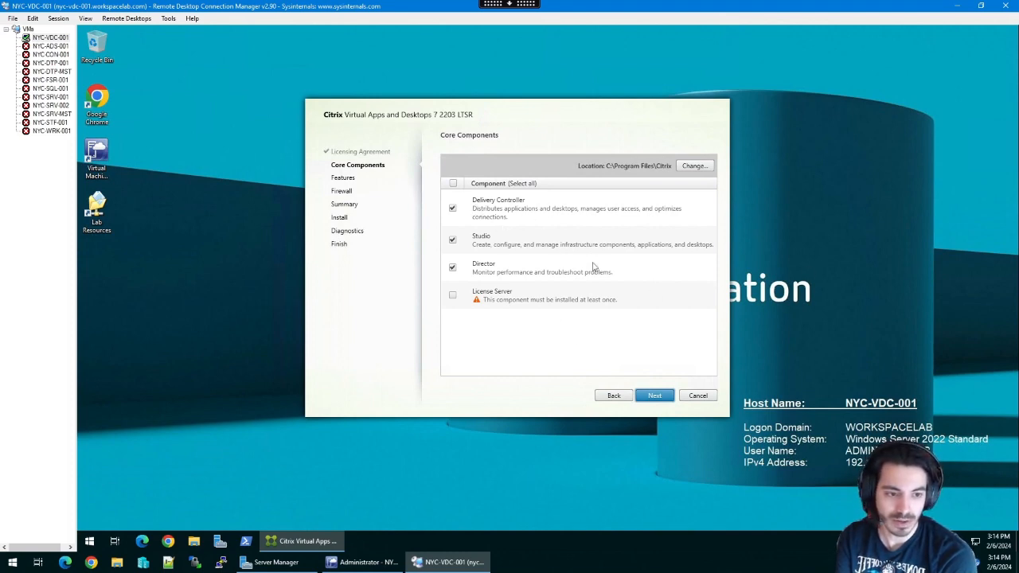
pyautogui.click(651, 397)
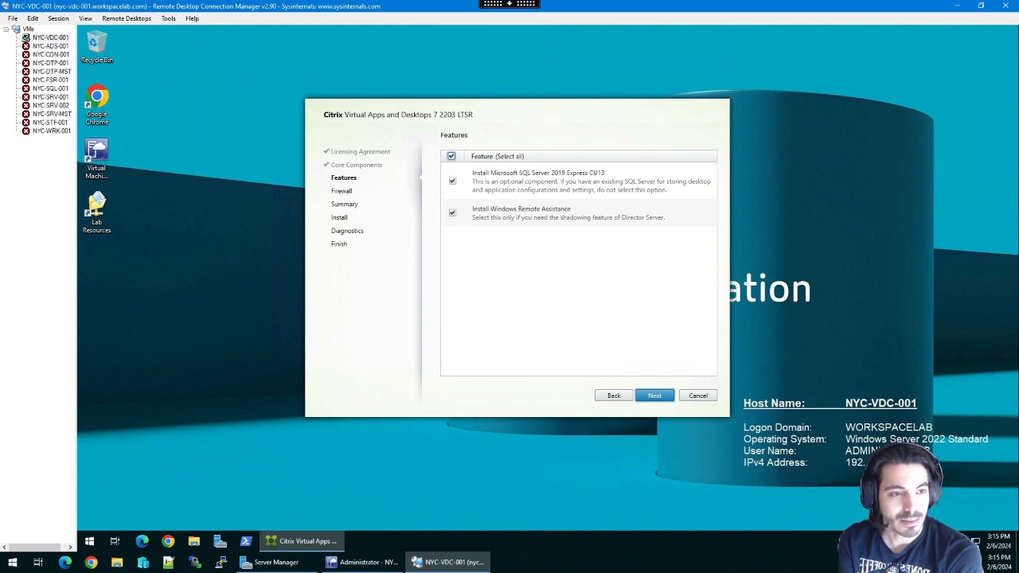
# - Skip Microsoft SQL Server 2019 Express CU13 and acknowledge the low-RAM warning
pyautogui.click(452, 181)
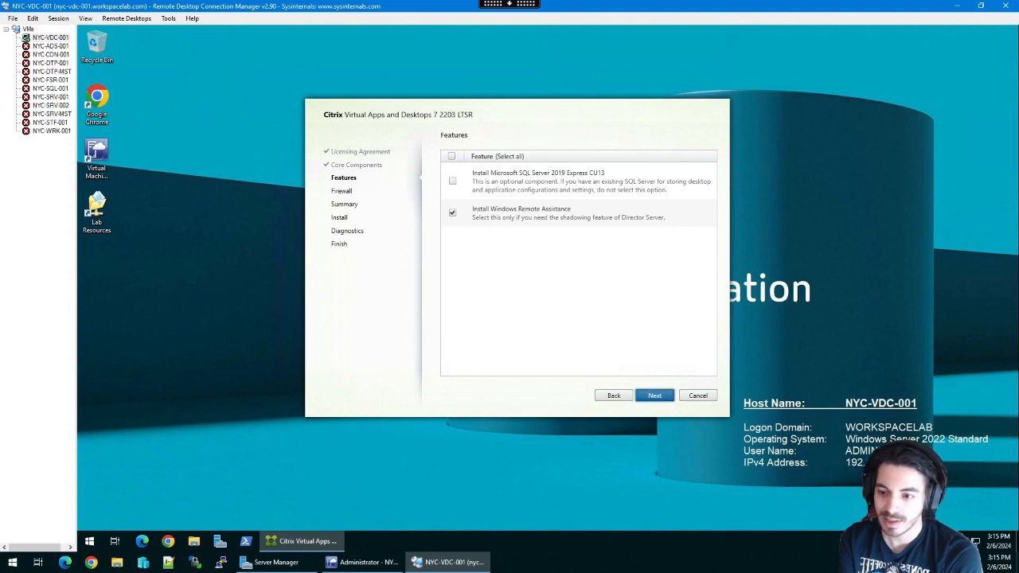
pyautogui.click(654, 396)
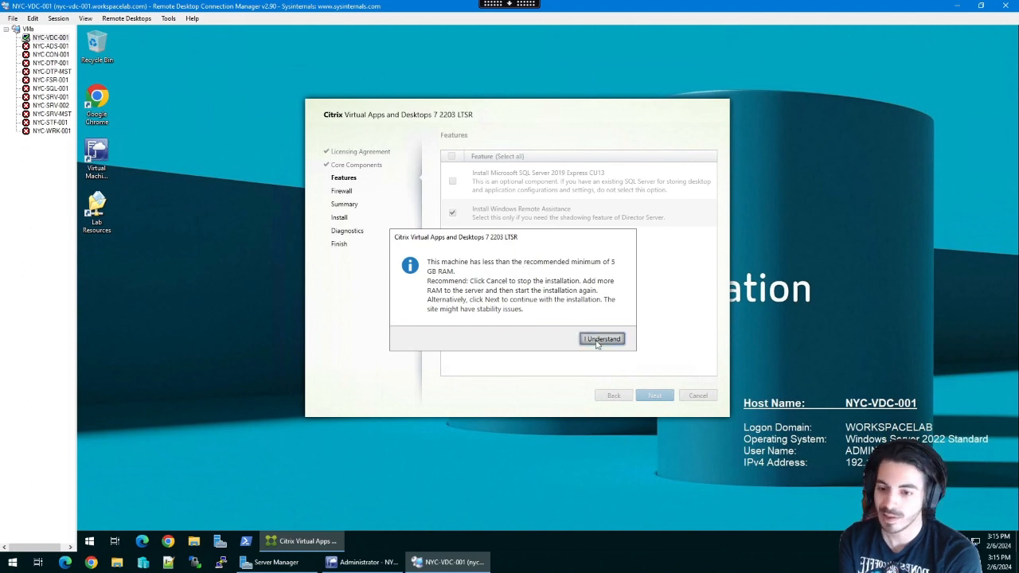
pyautogui.click(601, 339)
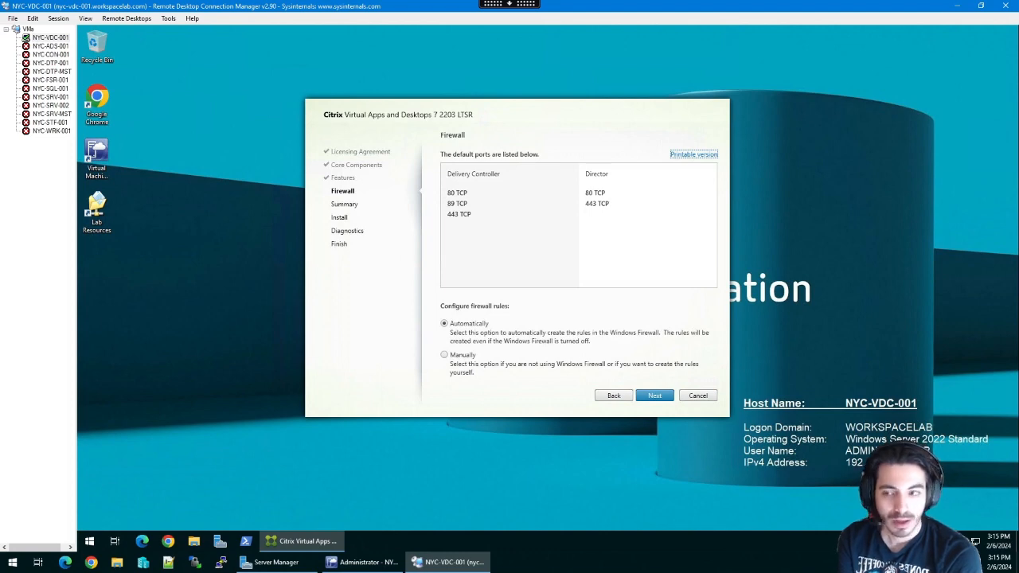
# - Leave firewall rules on Automatically for ports 80, 89 and 443 and continue
pyautogui.moveTo(555, 118); pyautogui.dragTo(558, 125)
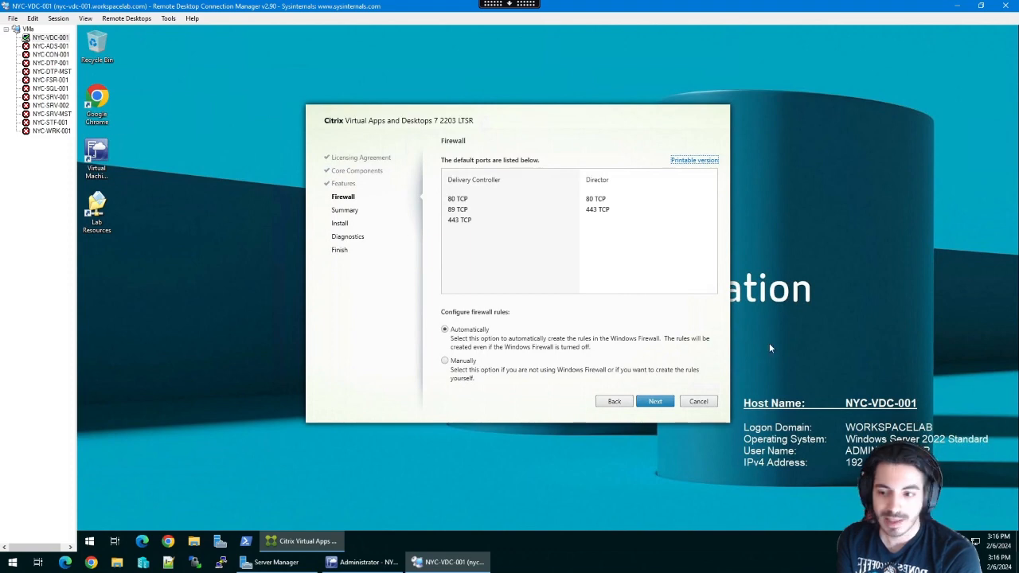
pyautogui.click(647, 401)
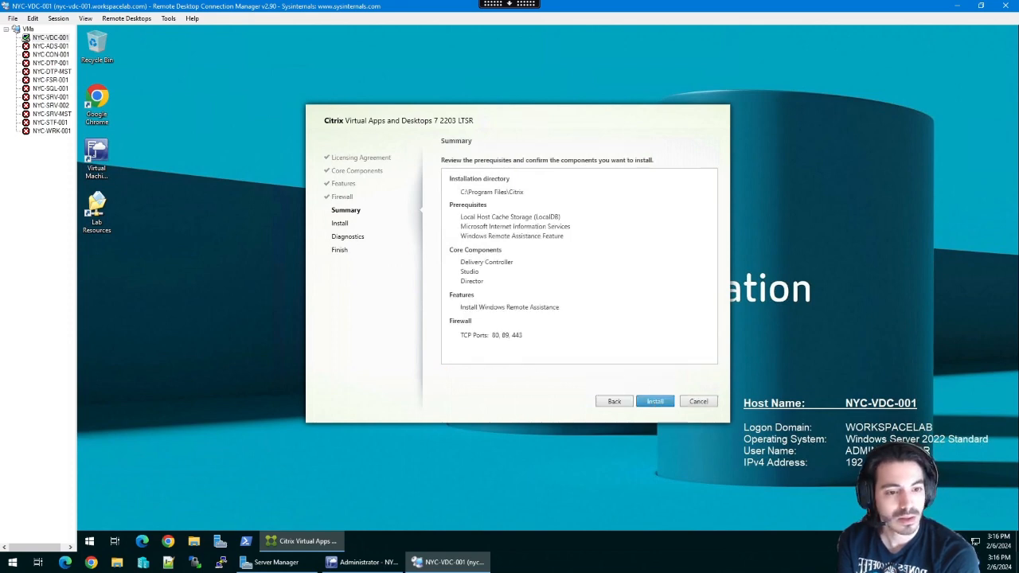
# - Install the prerequisites, Delivery Controller, Studio and Director from the Summary page
pyautogui.click(650, 404)
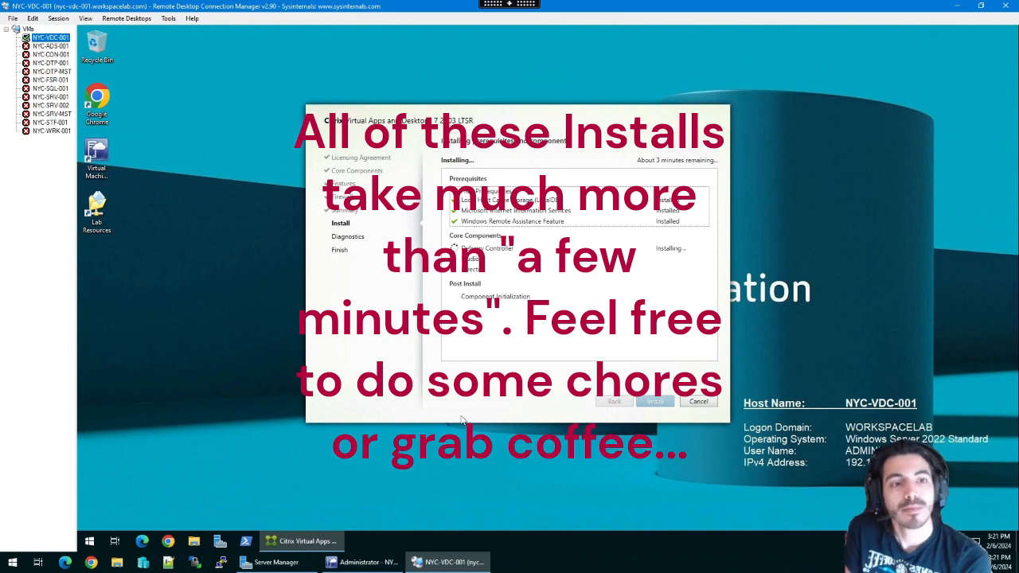
# - Monitor the Delivery Controller and Studio installation progress in the NYC-VDC-001 session
pyautogui.click(555, 120)
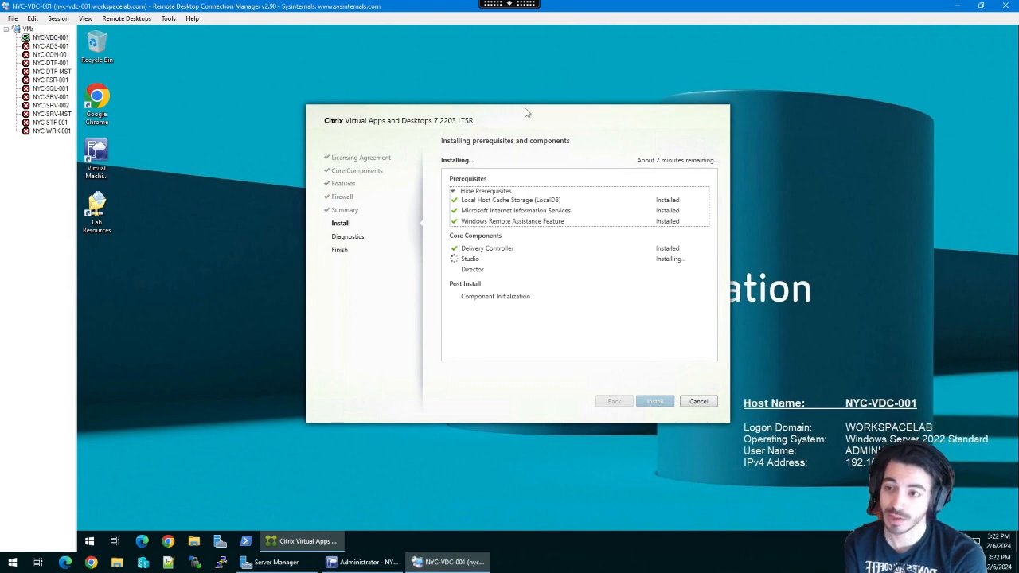
pyautogui.moveTo(525, 113)
pyautogui.mouseDown()
pyautogui.moveTo(464, 127)
pyautogui.moveTo(378, 93)
pyautogui.moveTo(507, 98)
pyautogui.moveTo(519, 109)
pyautogui.mouseUp()
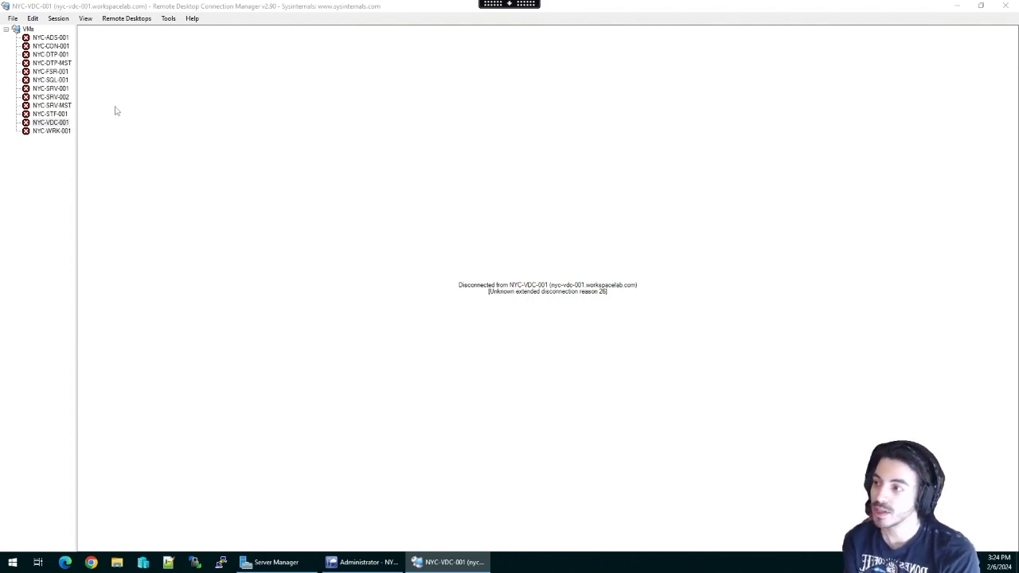
# - Reconnect to the NYC-VDC-001 server from its connection's context menu
pyautogui.rightClick(51, 122)
pyautogui.click(88, 129)
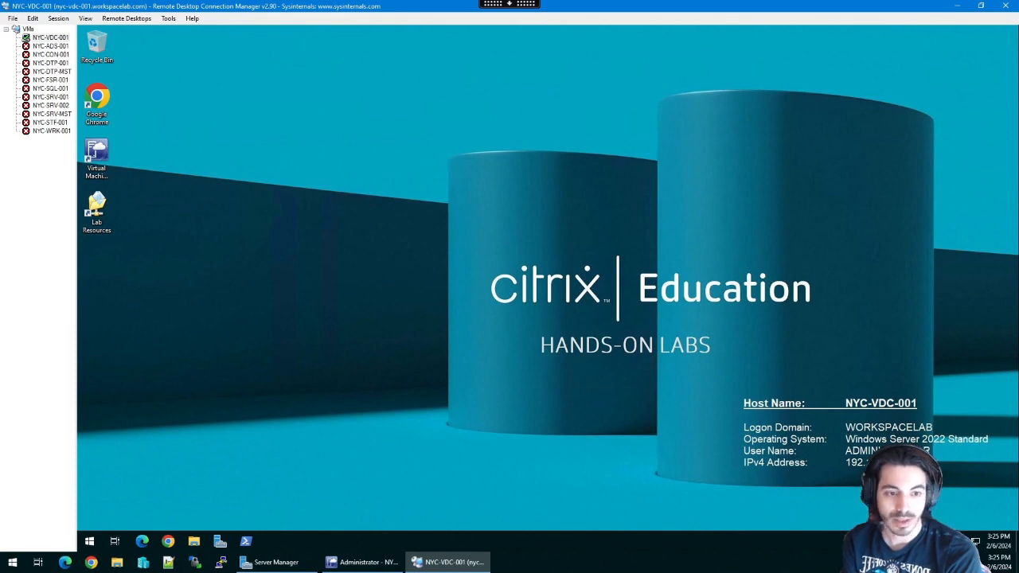
# - Launch Citrix Studio on the remote server by searching 'citrix studio' from the Start menu
pyautogui.click(94, 544)
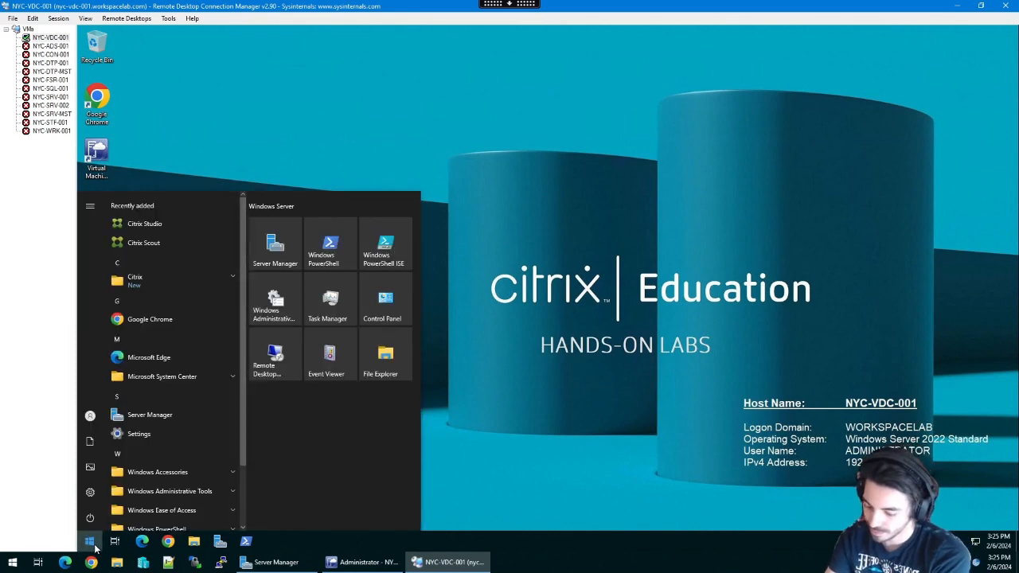
pyautogui.write('citrix studio')
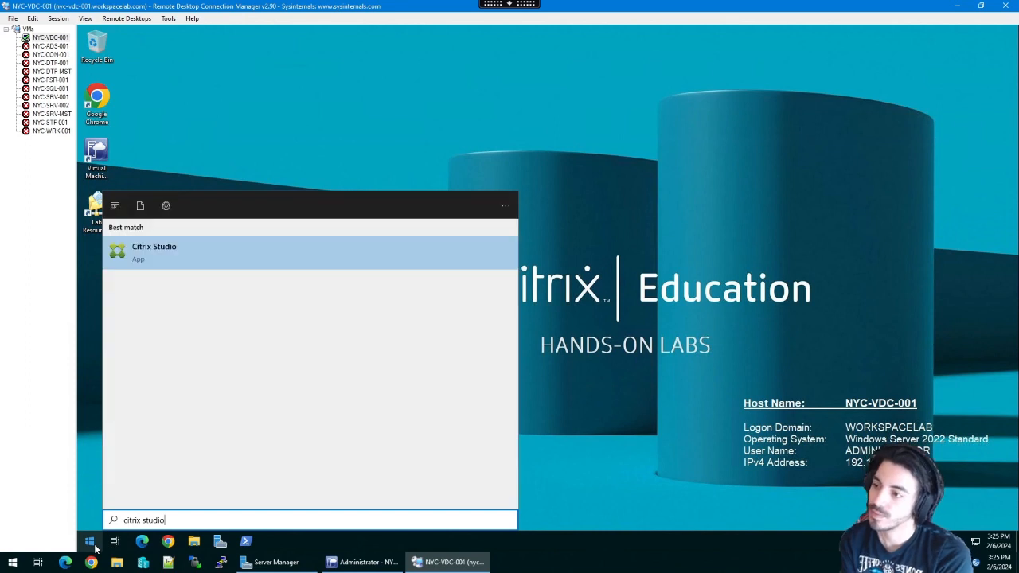
pyautogui.press('Return')
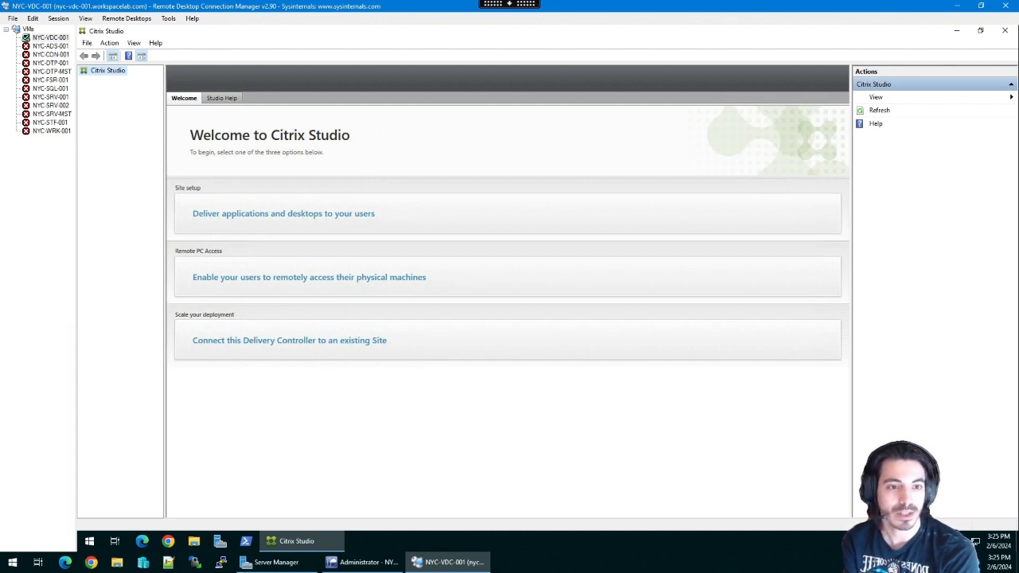
# - Start Site Setup with a fully configured, production-ready site named SITE-NewYork
pyautogui.click(425, 221)
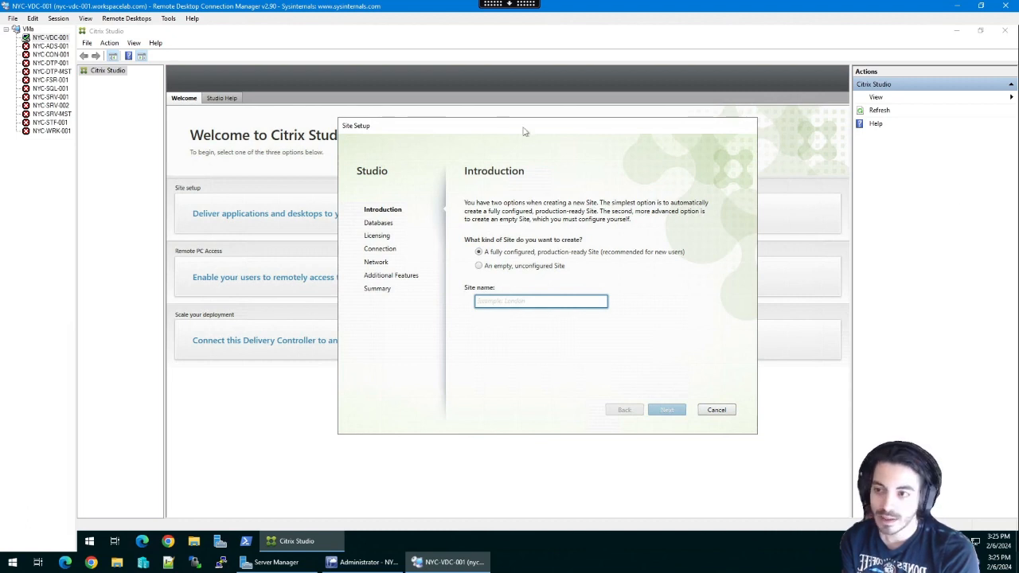
pyautogui.moveTo(532, 130); pyautogui.dragTo(527, 132)
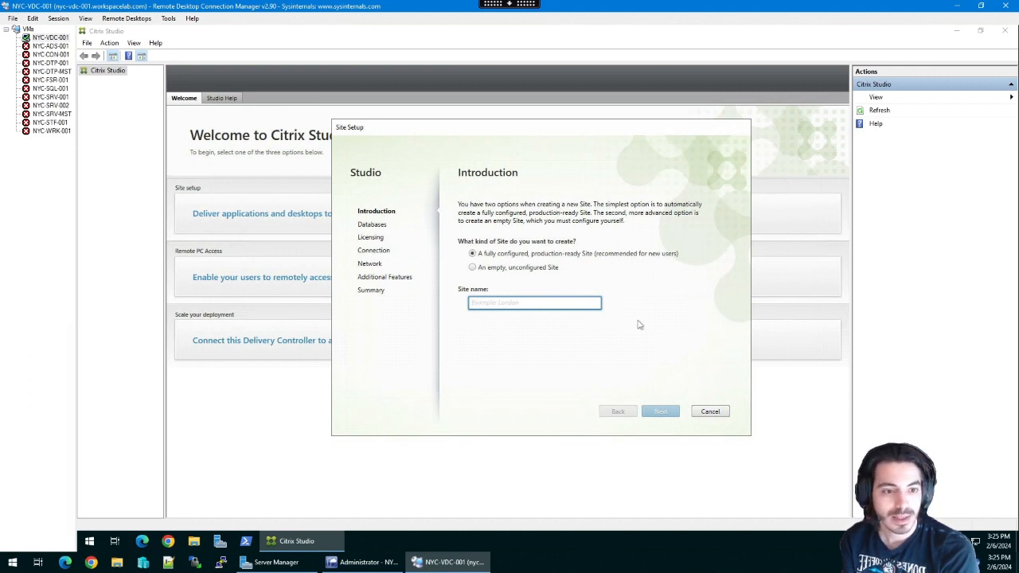
pyautogui.click(557, 307)
pyautogui.write('S')
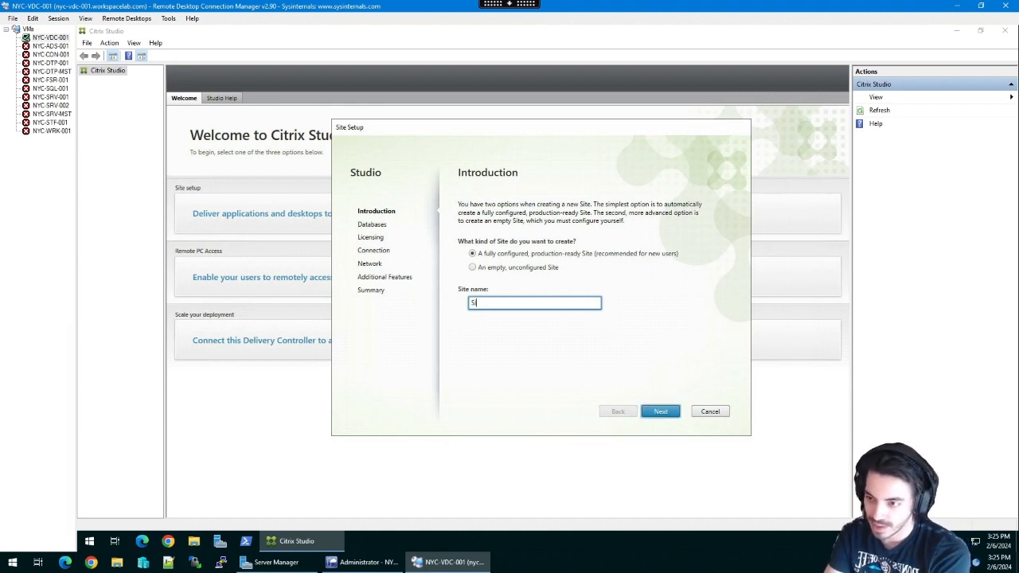
pyautogui.write('ITE-NewYork')
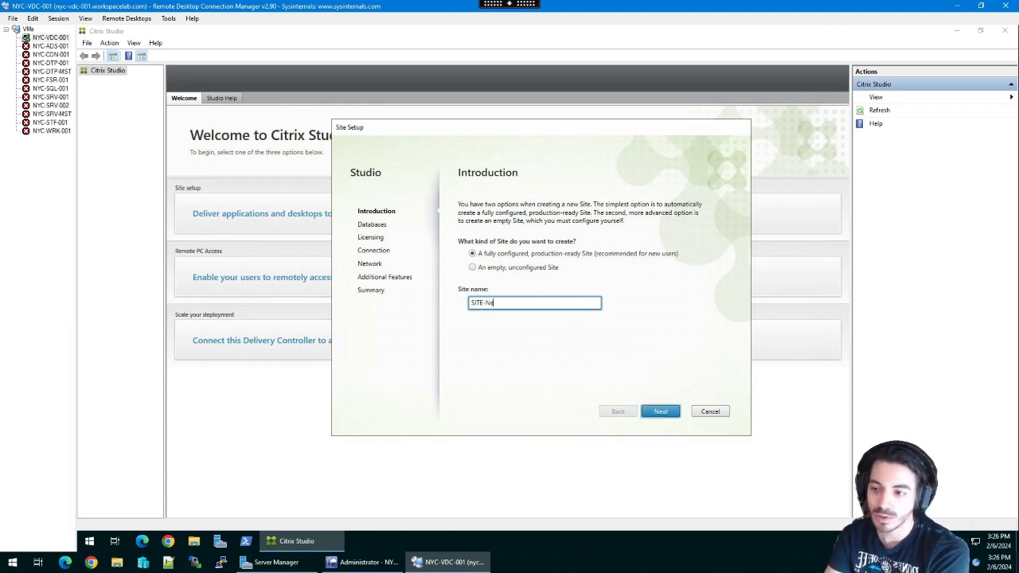
# - Set NYC-SQL-001.workspacelab.com as the Site, Monitoring and Logging database location
pyautogui.click(661, 411)
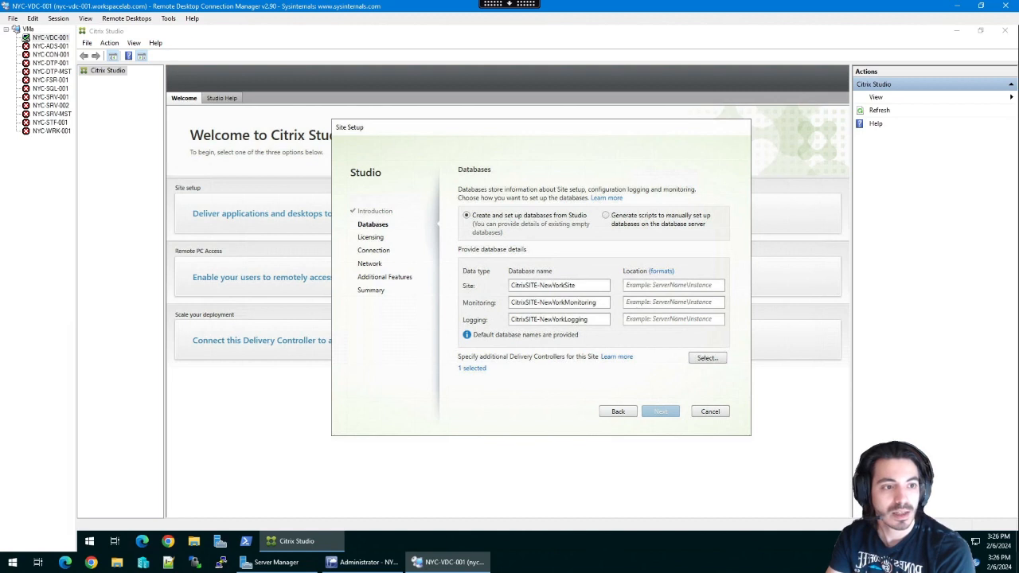
pyautogui.click(654, 284)
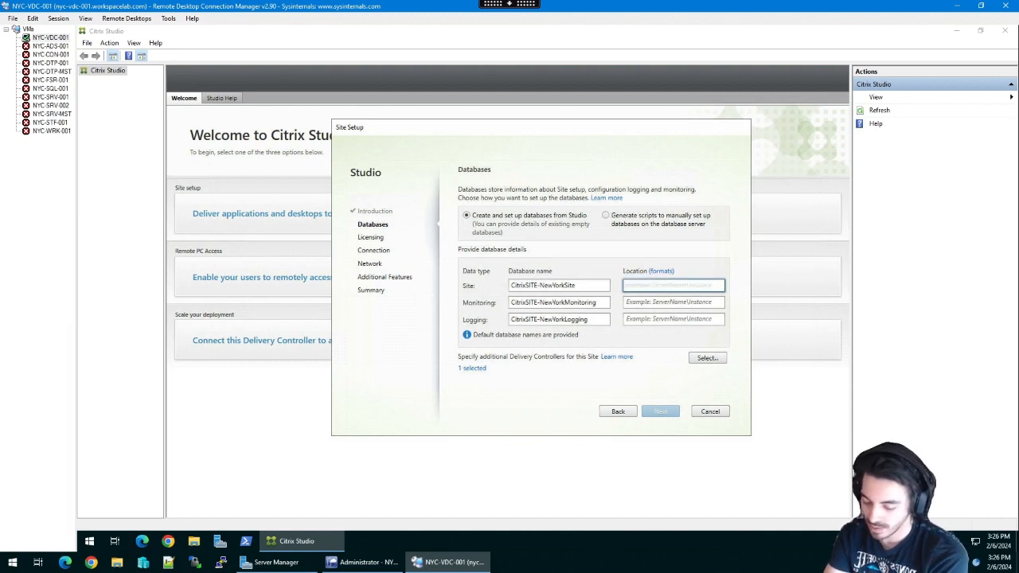
pyautogui.write('NYC-SQL')
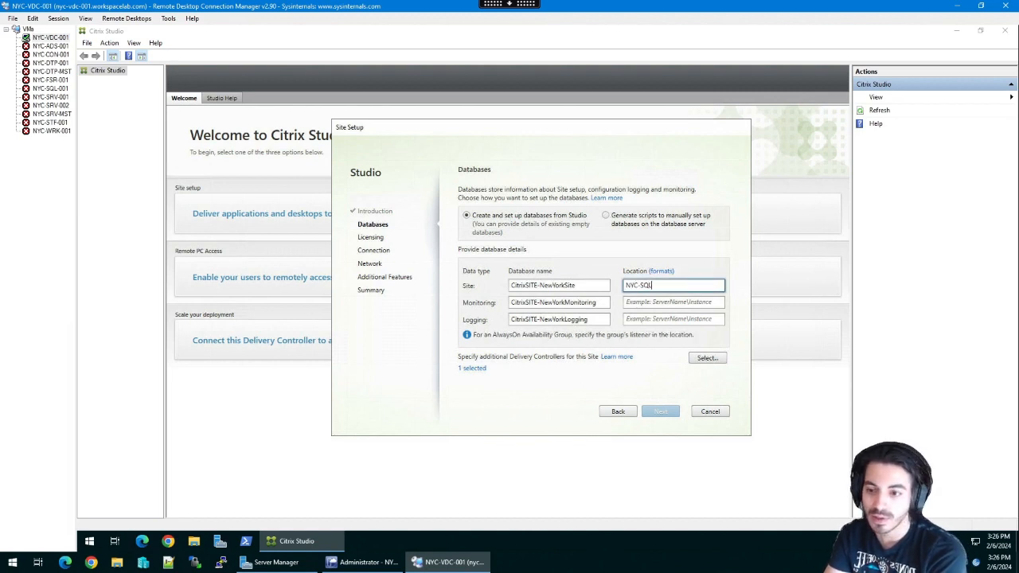
pyautogui.write('-001.work')
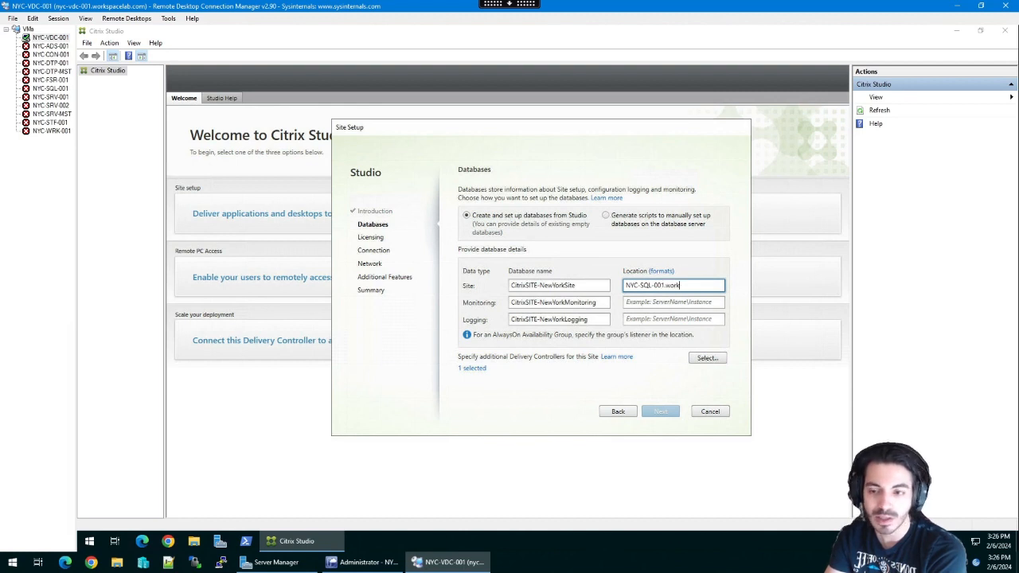
pyautogui.write('spacelab.com')
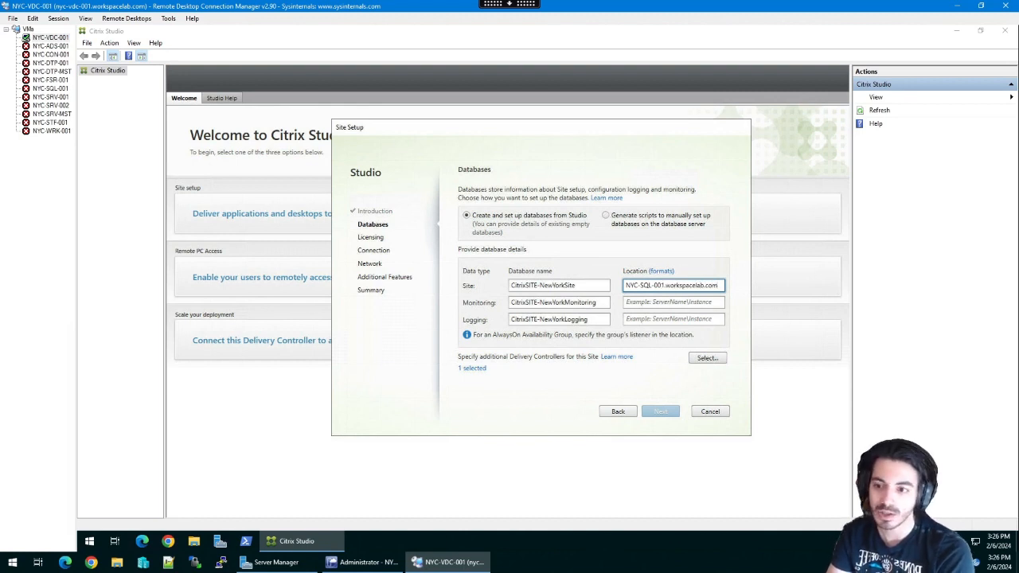
pyautogui.hotkey('ctrl', 'a')
pyautogui.hotkey('ctrl', 'c')
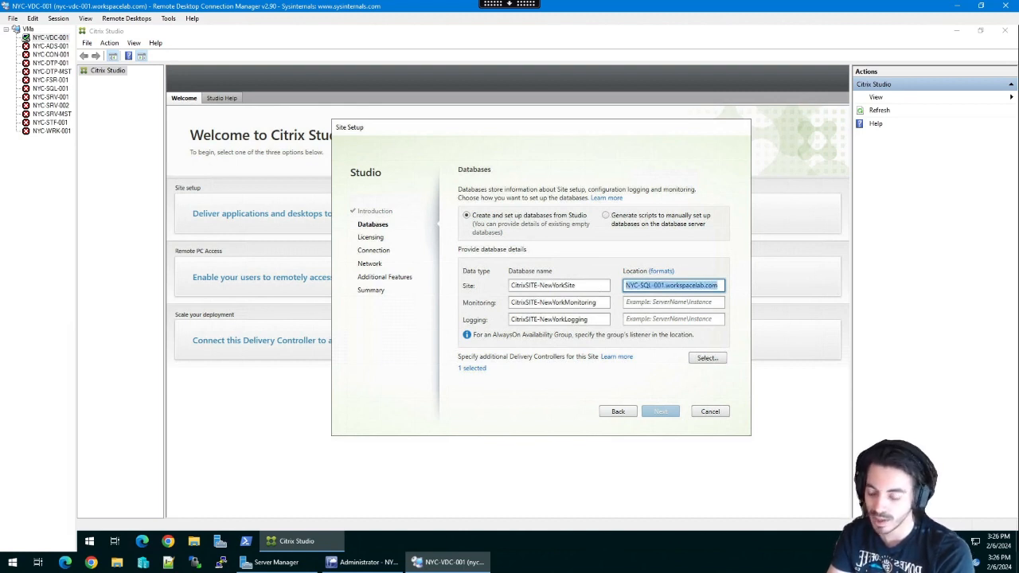
pyautogui.click(643, 302)
pyautogui.hotkey('ctrl', 'v')
pyautogui.click(661, 319)
pyautogui.hotkey('ctrl', 'v')
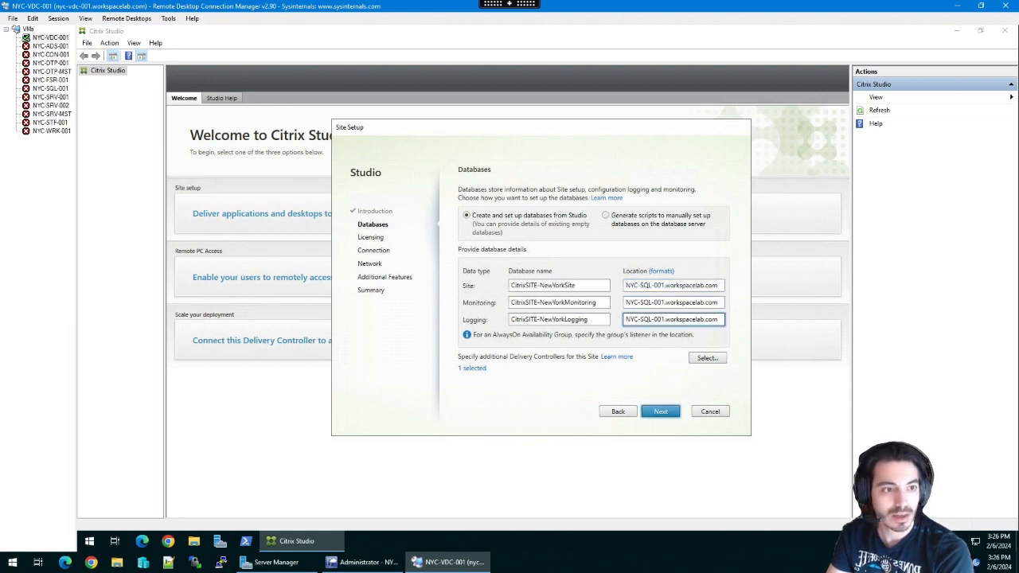
pyautogui.click(660, 412)
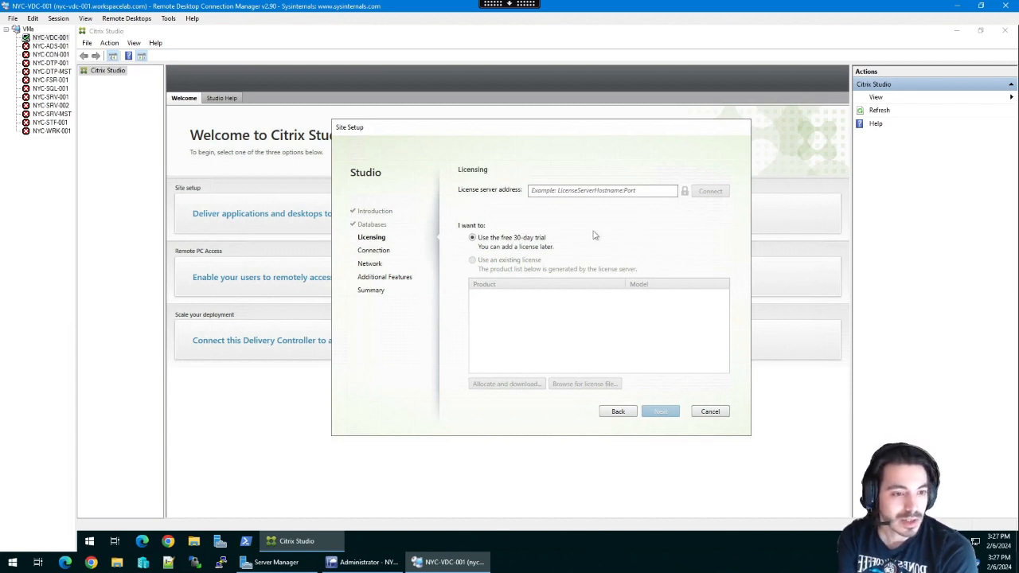
# - Connect to the trusted license server NYC-FSR-001.workspacelab.com and select the free 30-day trial
pyautogui.click(544, 192)
pyautogui.write('NY')
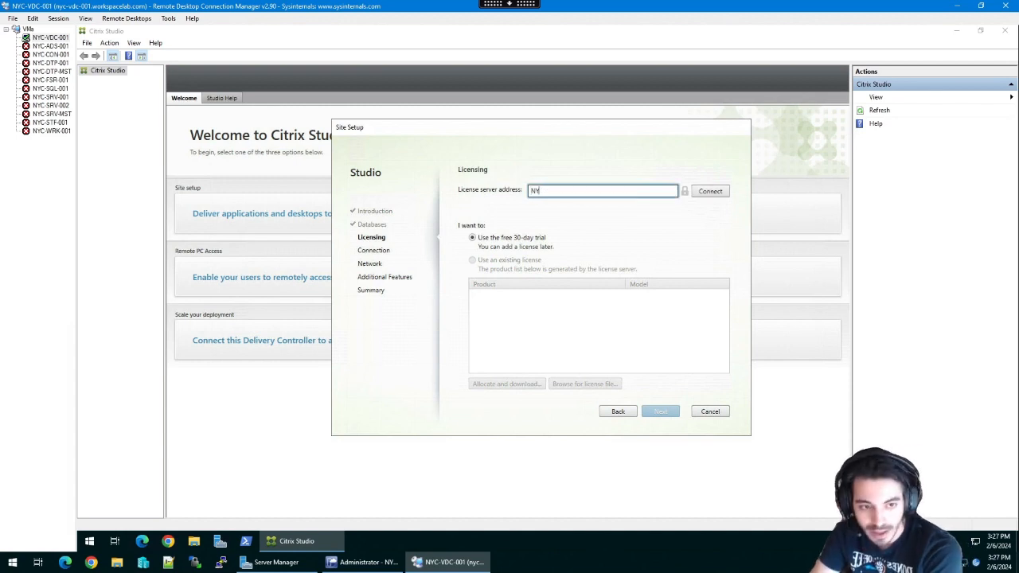
pyautogui.write('C-FSR')
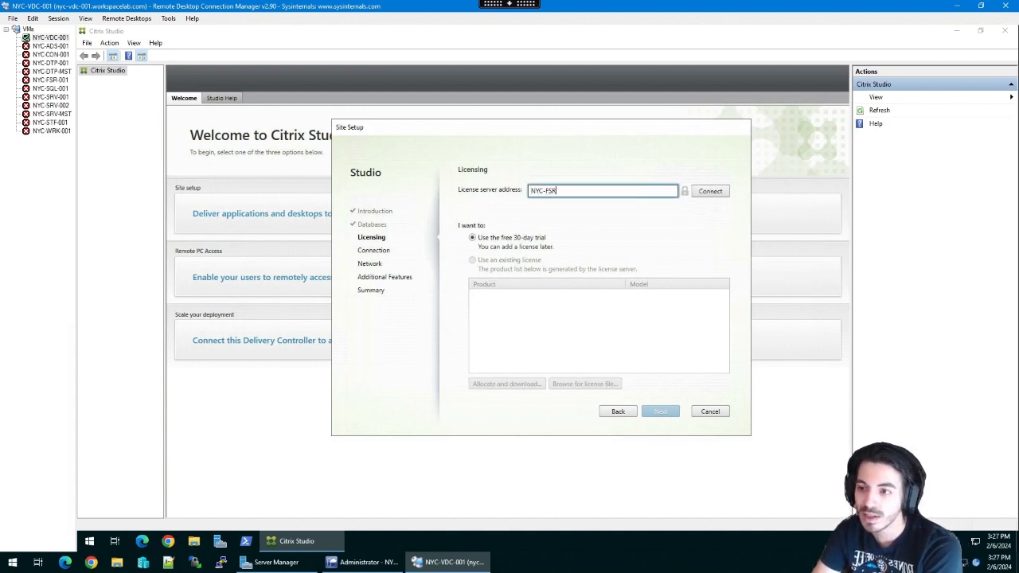
pyautogui.write('-001.workspacelab.com')
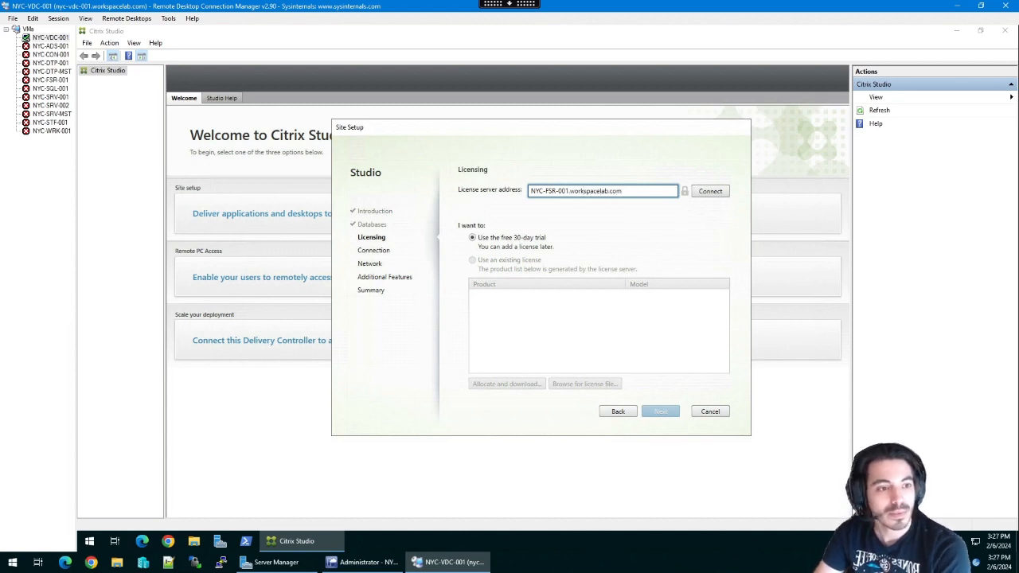
pyautogui.click(705, 193)
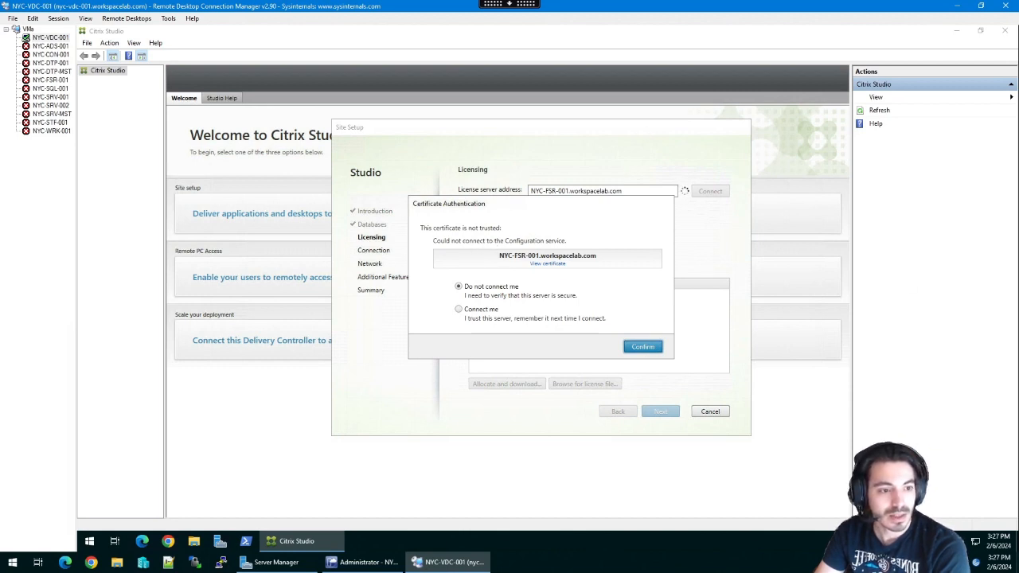
pyautogui.click(458, 310)
pyautogui.click(625, 346)
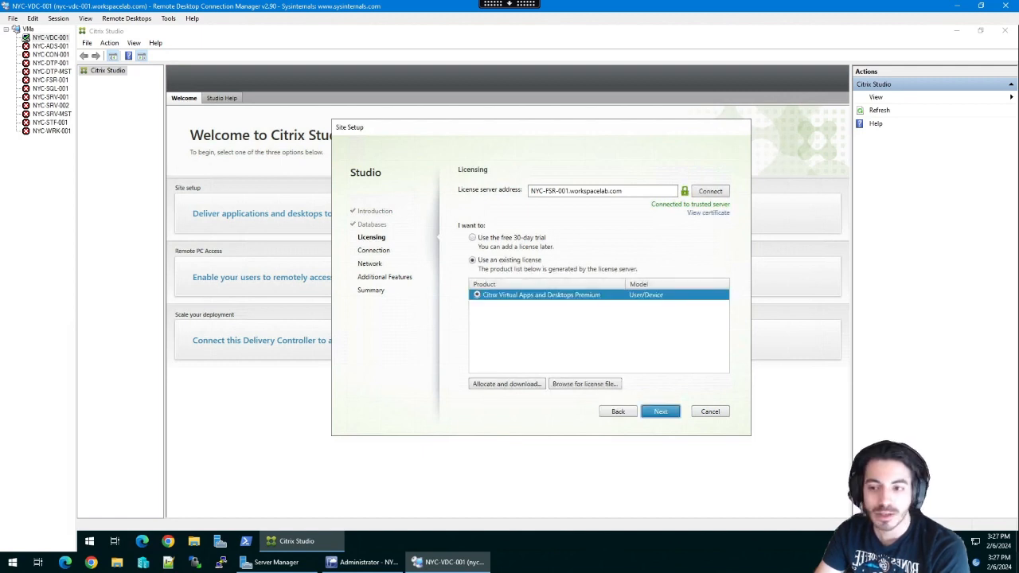
pyautogui.click(516, 238)
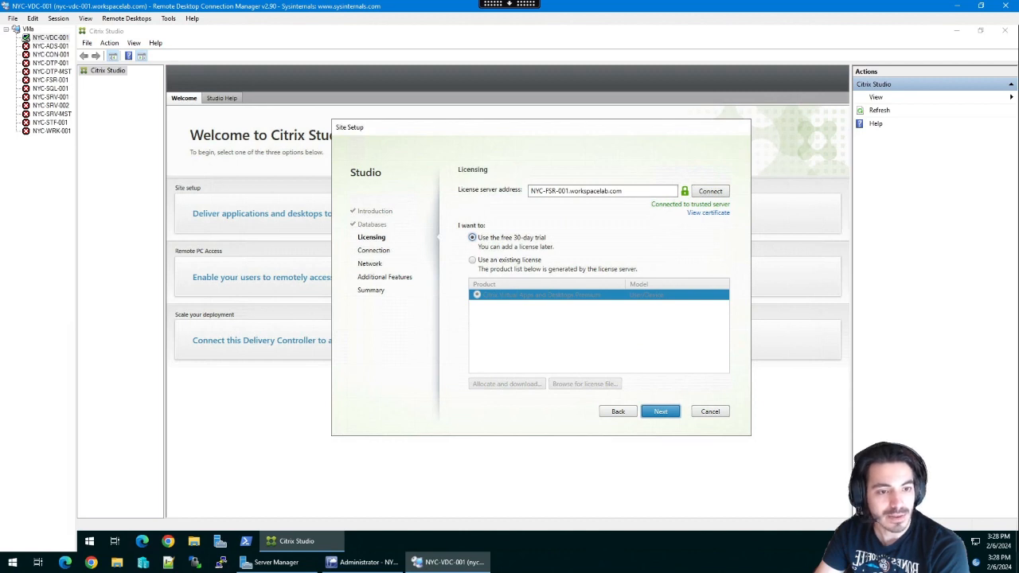
pyautogui.click(661, 411)
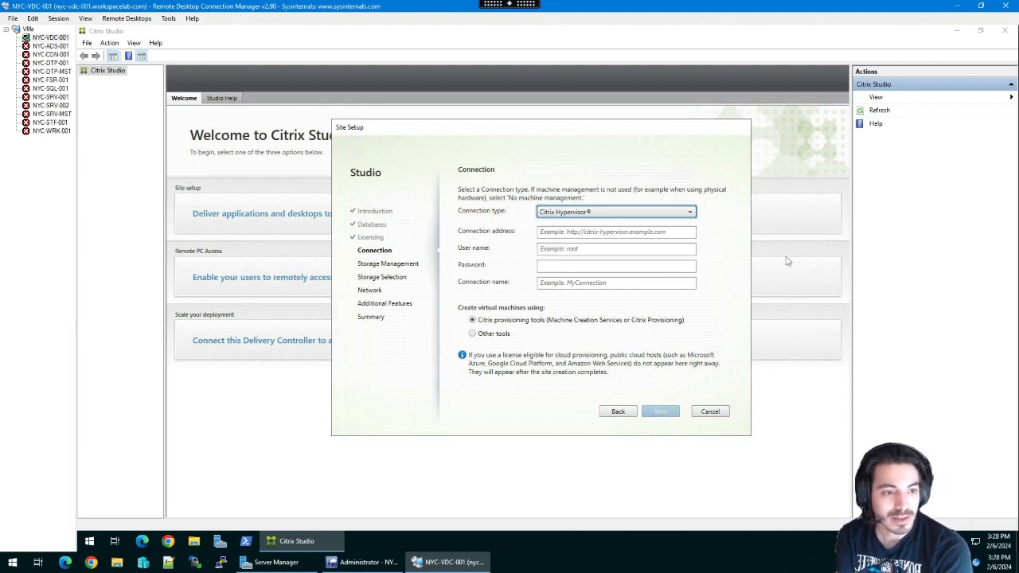
# - Choose System Center Virtual Machine Manager connection type with address NYC-HYP-101.workspacelab.com
pyautogui.click(627, 218)
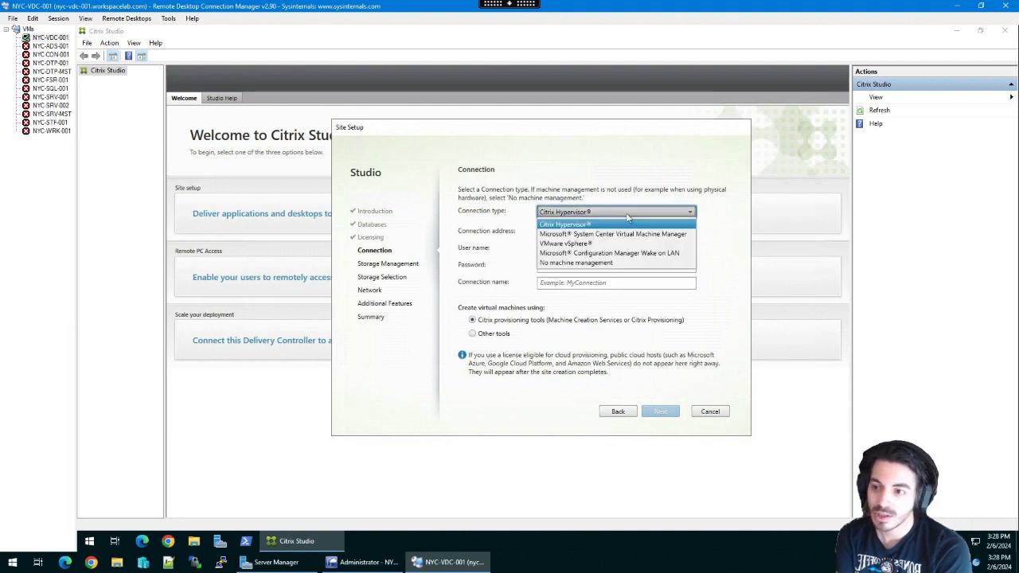
pyautogui.click(629, 234)
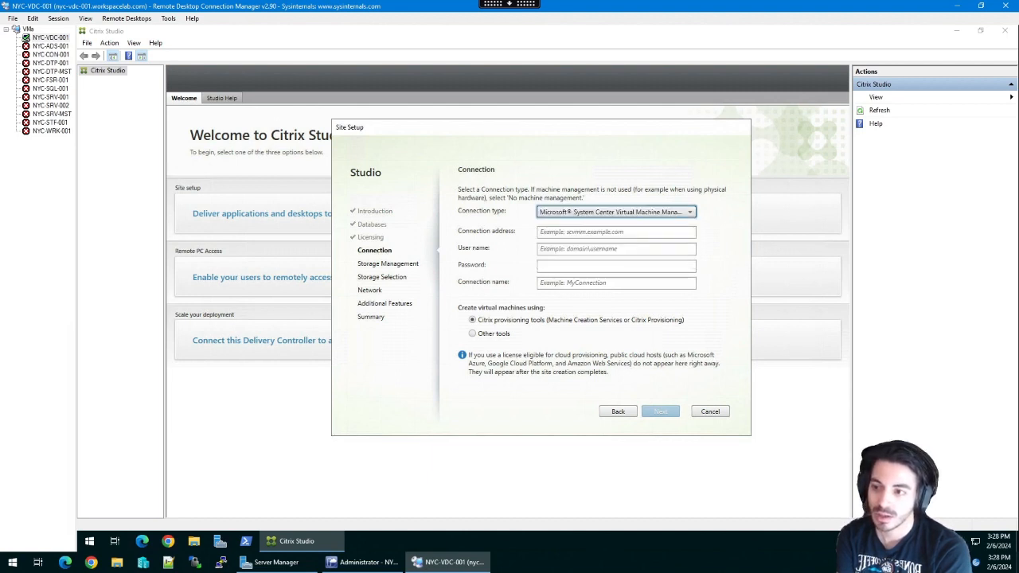
pyautogui.click(627, 232)
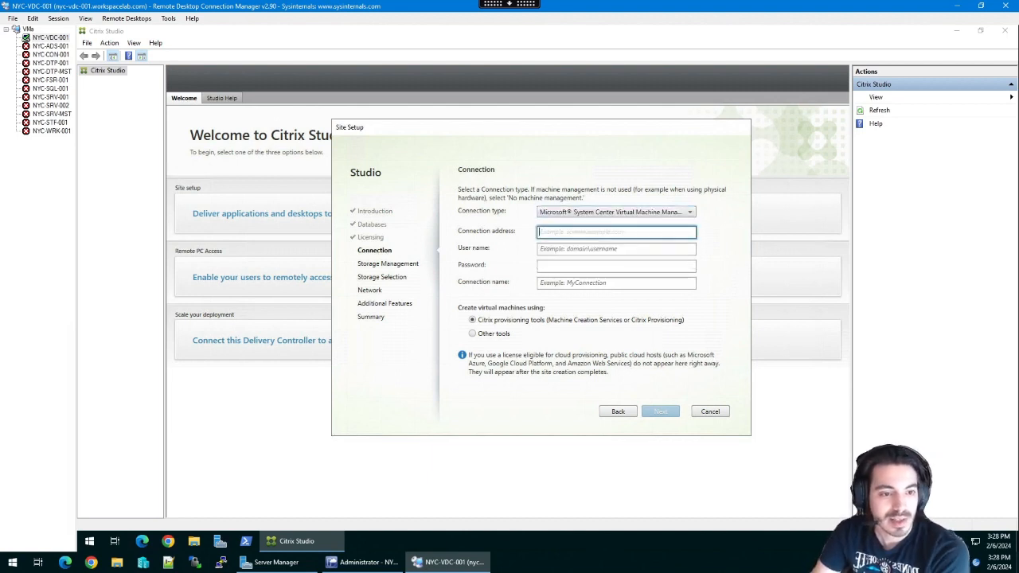
pyautogui.write('NYC-')
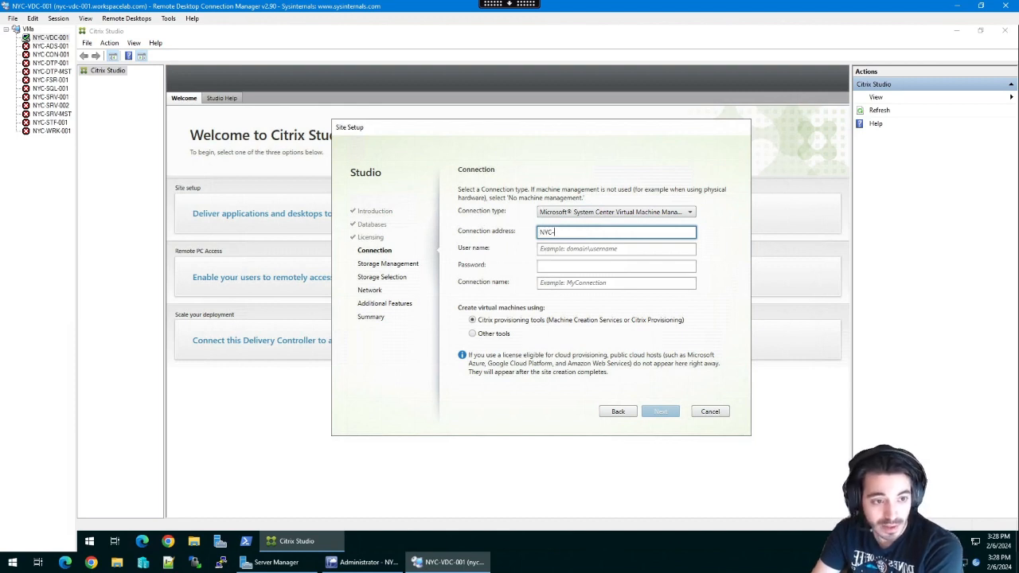
pyautogui.write('HYP-101')
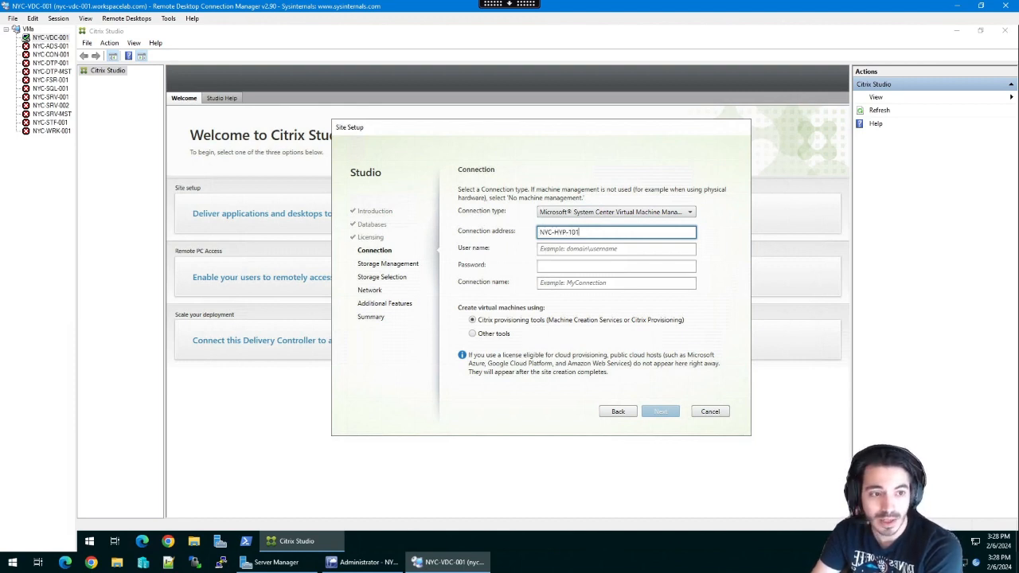
pyautogui.write('.workspacelab.com')
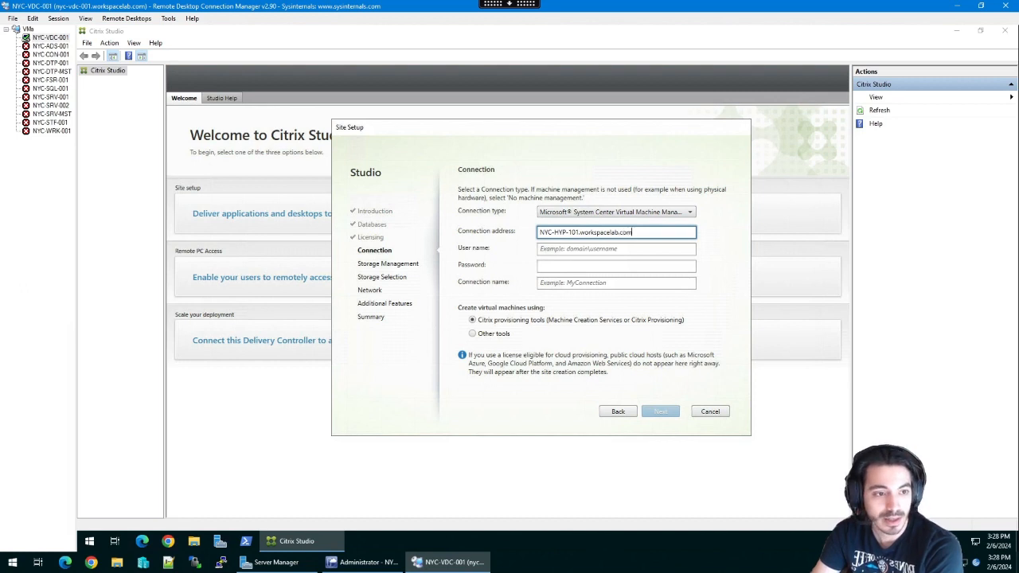
# - Enter the WORKSPACELAB\scvmmadmin service account credentials and name the connection Hyper-V
pyautogui.press('Tab')
pyautogui.write('WROKSPACE\\')
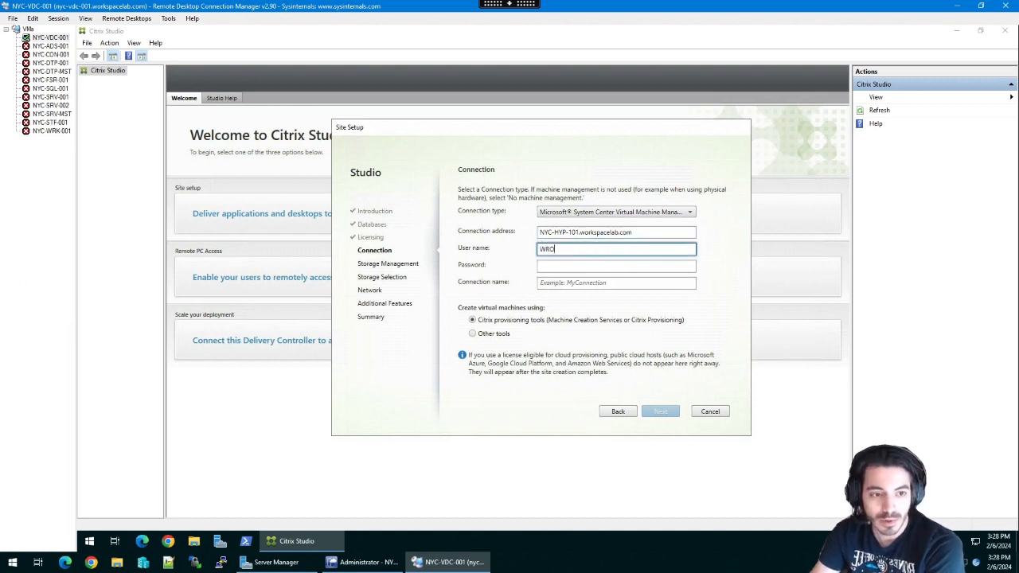
pyautogui.press('BackSpace')
pyautogui.press('BackSpace')
pyautogui.press('BackSpace')
pyautogui.press('BackSpace')
pyautogui.press('BackSpace')
pyautogui.press('BackSpace')
pyautogui.press('BackSpace')
pyautogui.press('BackSpace')
pyautogui.press('BackSpace')
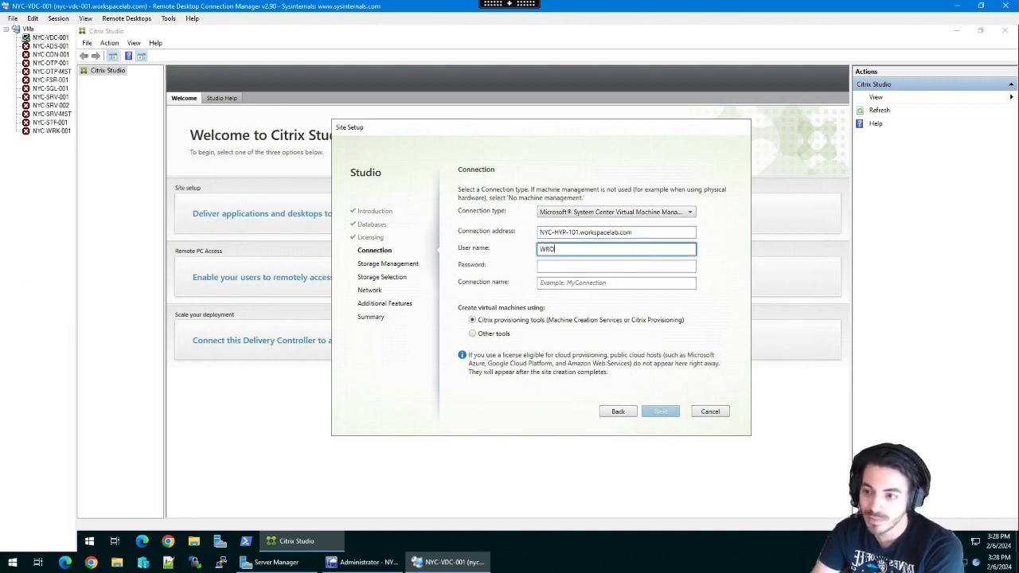
pyautogui.write('ORKSPACELAB\\s')
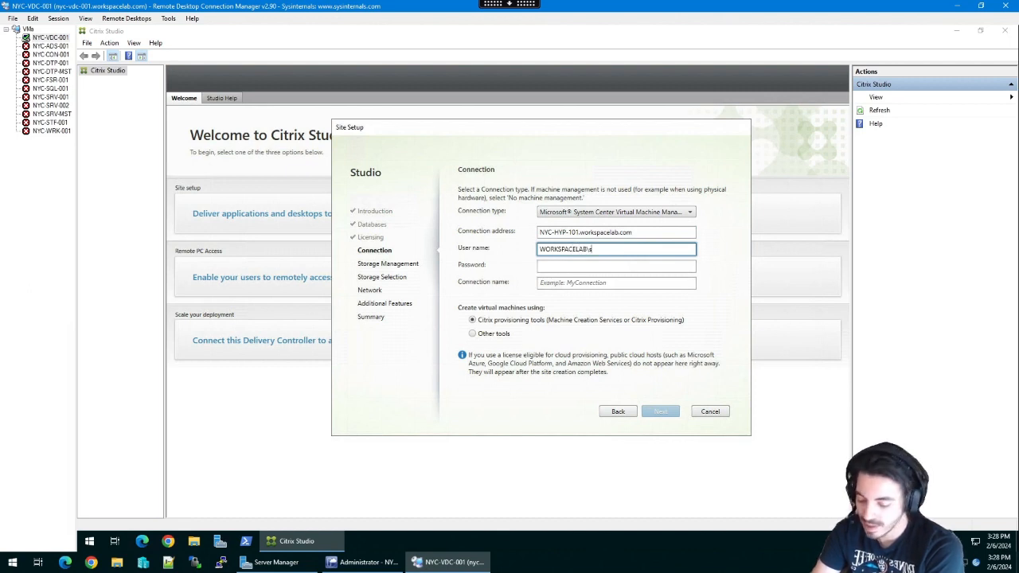
pyautogui.write('cv')
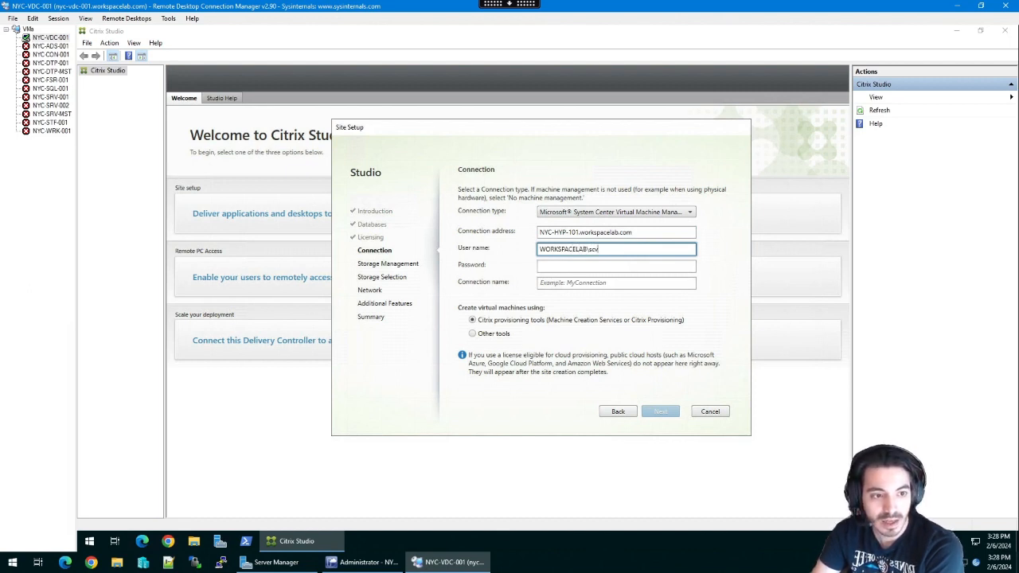
pyautogui.write('mmadmin')
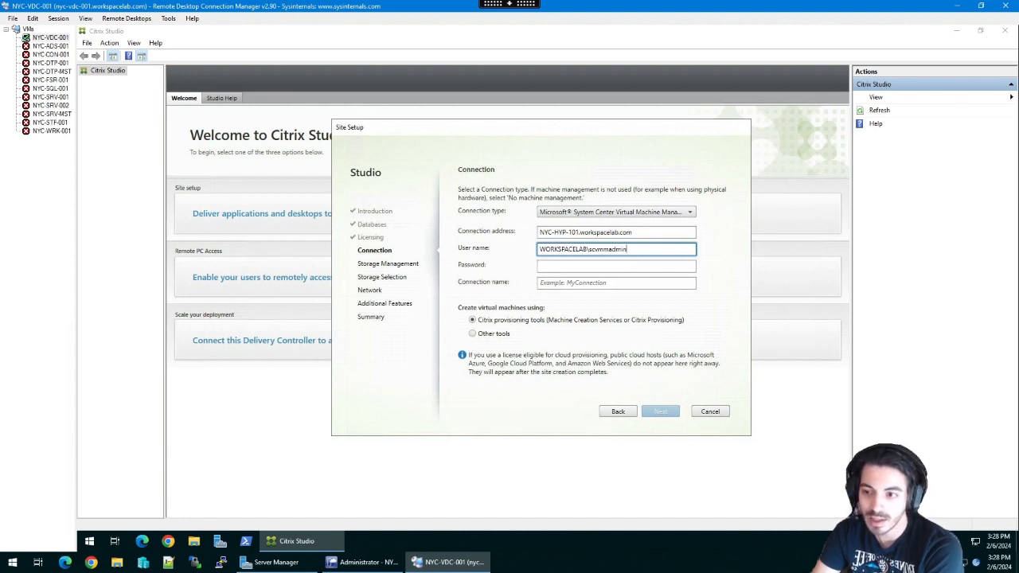
pyautogui.press('Tab')
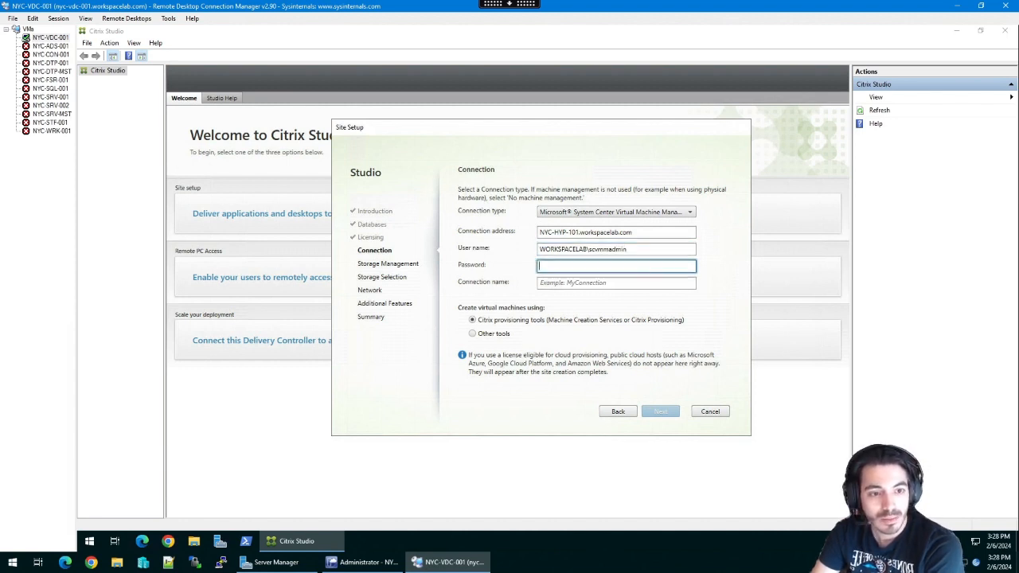
pyautogui.write('*********')
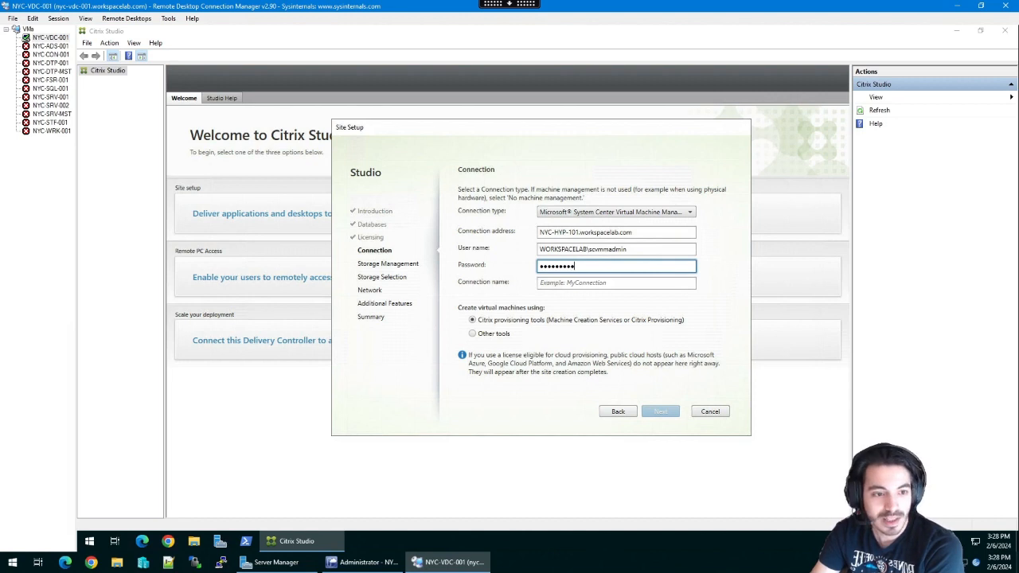
pyautogui.press('Tab')
pyautogui.write('Hyper-V')
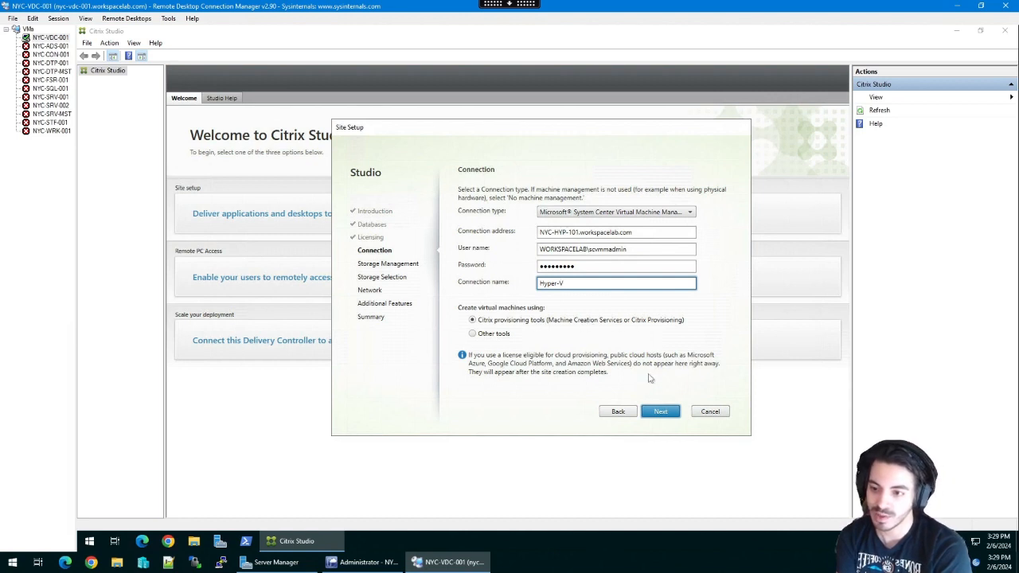
pyautogui.click(659, 411)
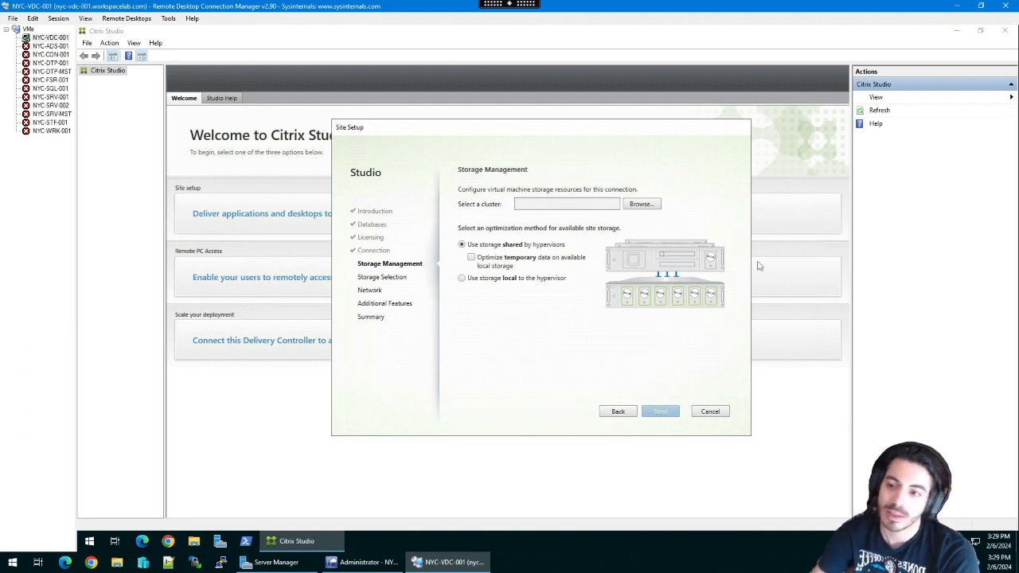
# - Select cluster NYC-HYP-101 and use storage local to the hypervisor
pyautogui.click(629, 206)
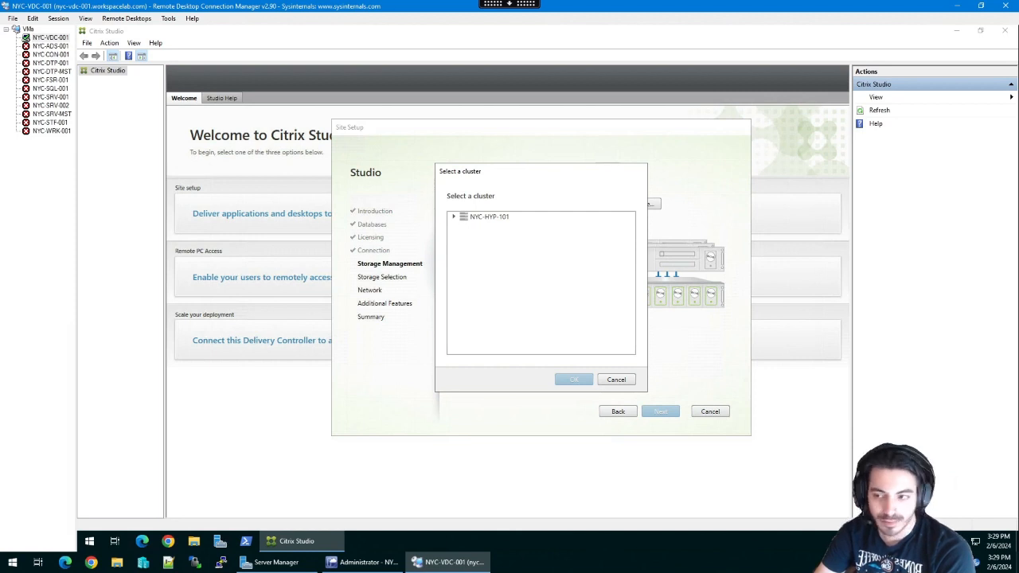
pyautogui.click(495, 217)
pyautogui.press('Return')
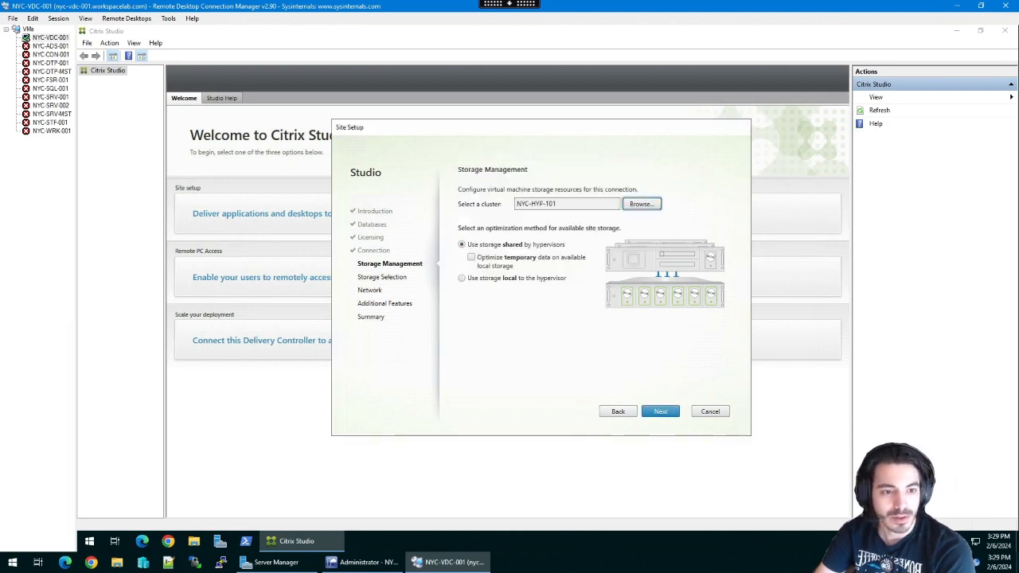
pyautogui.click(461, 278)
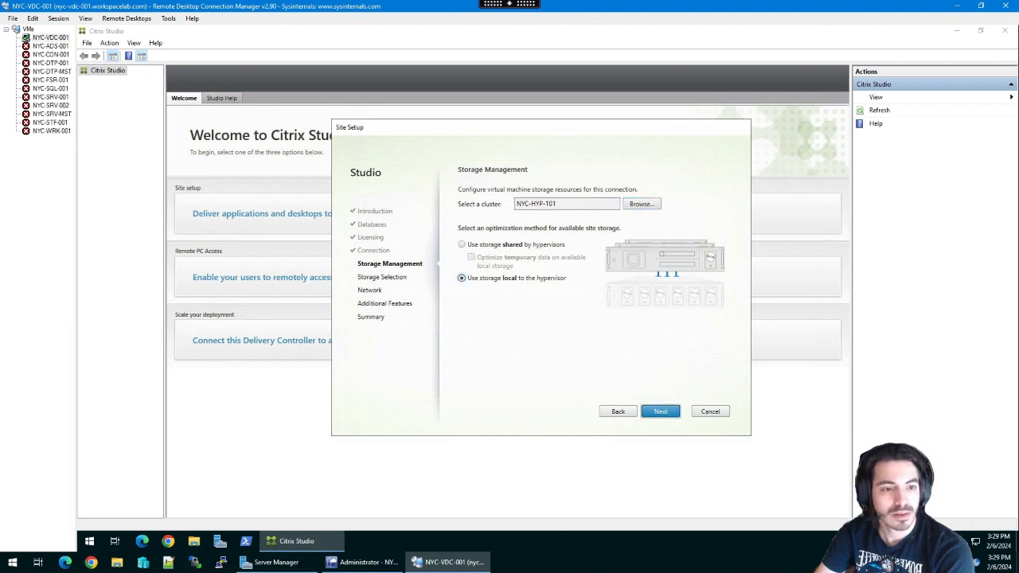
pyautogui.click(662, 412)
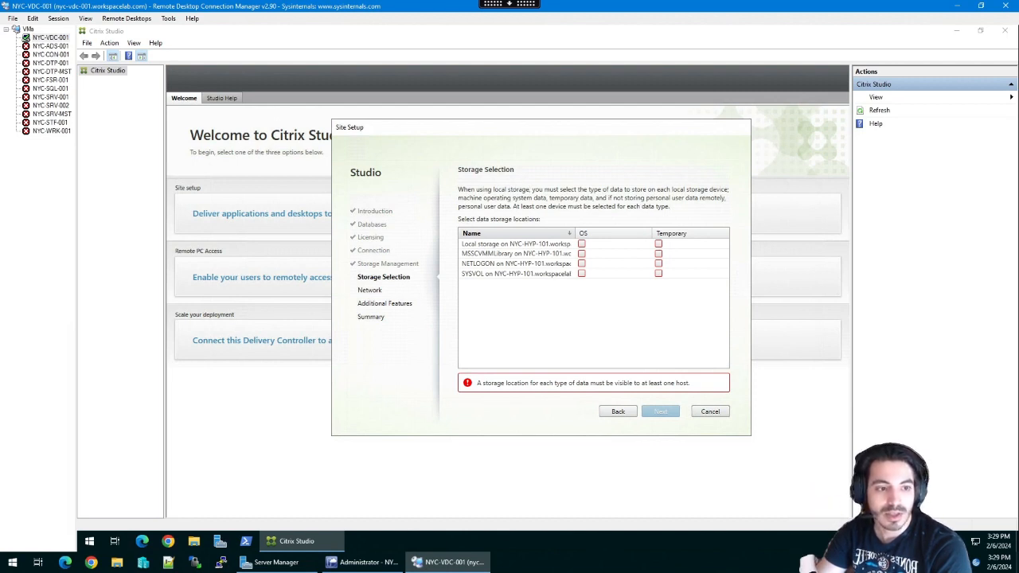
# - Assign NYC-HYP-101 local storage to OS and temporary data, and widen the storage list columns
pyautogui.click(581, 244)
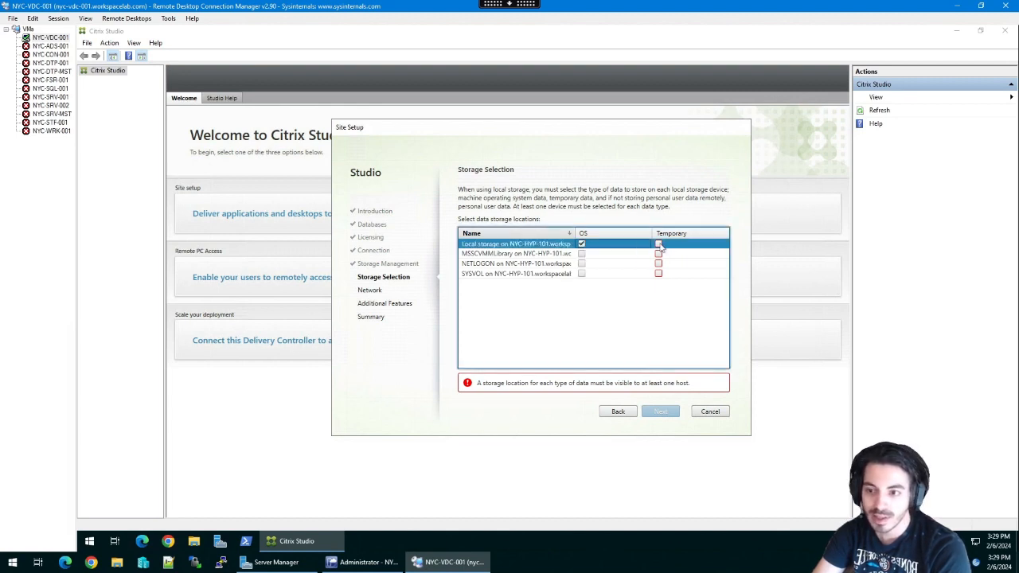
pyautogui.click(658, 244)
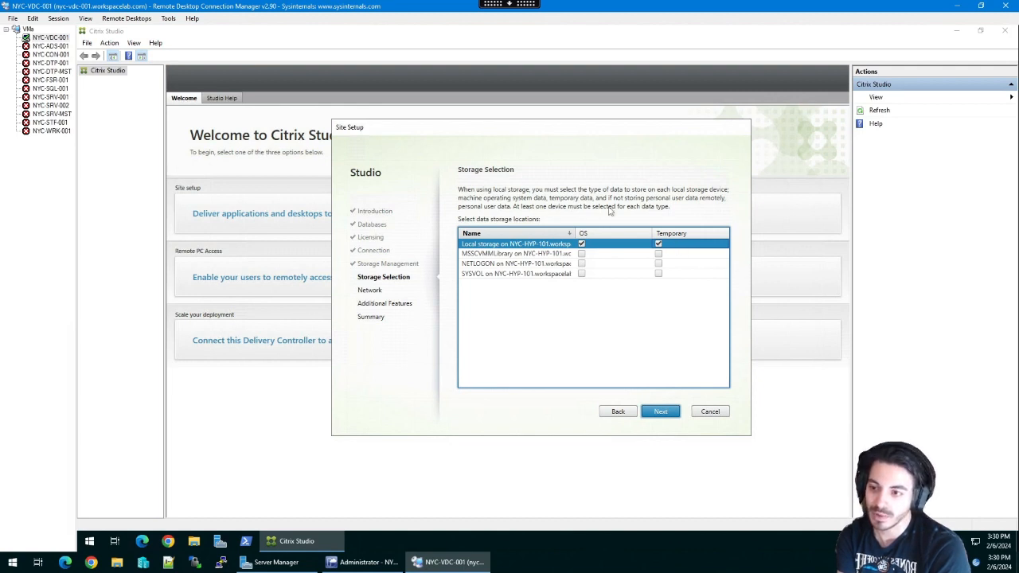
pyautogui.click(671, 412)
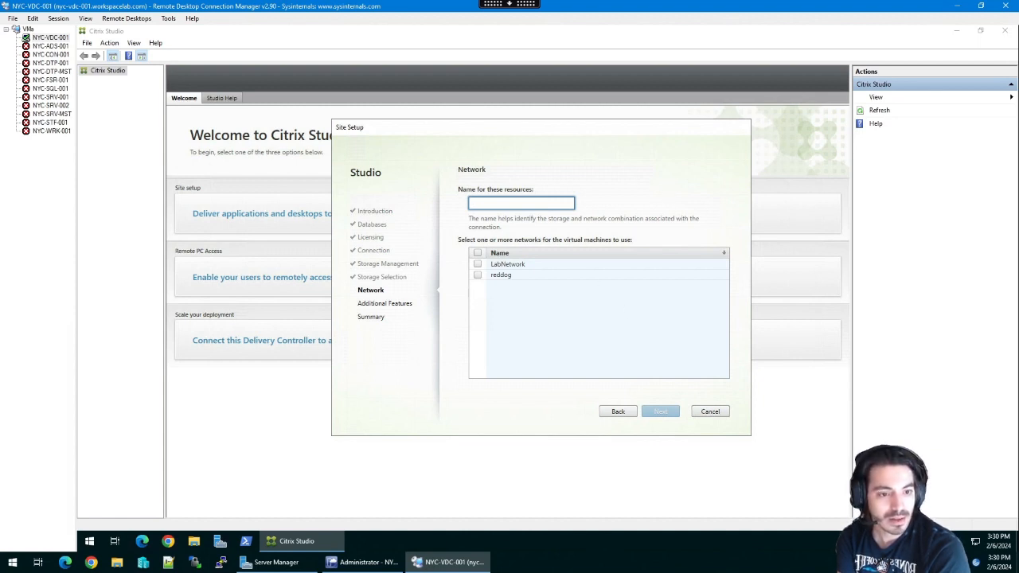
pyautogui.click(628, 411)
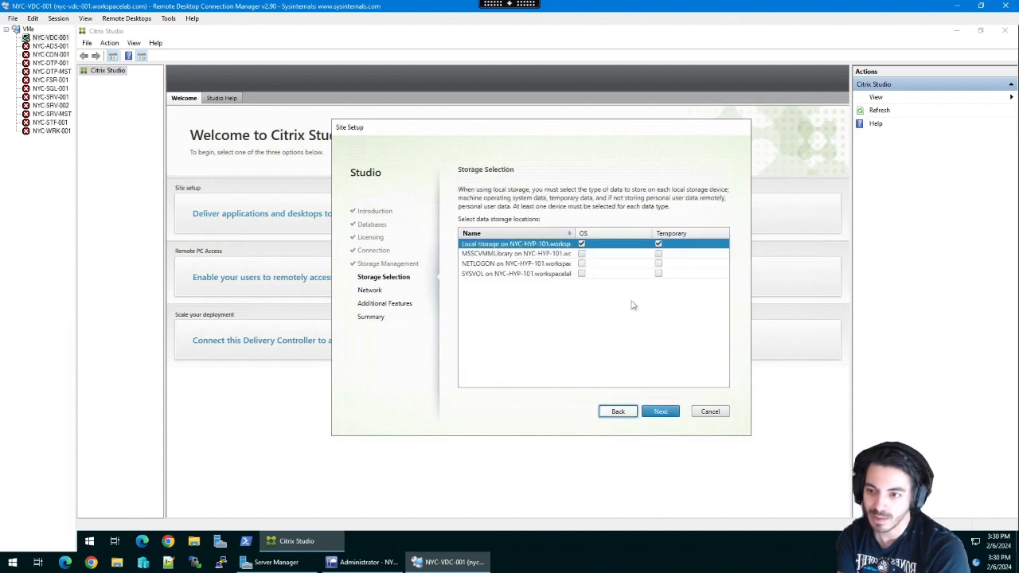
pyautogui.moveTo(647, 233)
pyautogui.mouseDown()
pyautogui.moveTo(636, 233)
pyautogui.moveTo(719, 234)
pyautogui.moveTo(655, 234)
pyautogui.mouseUp()
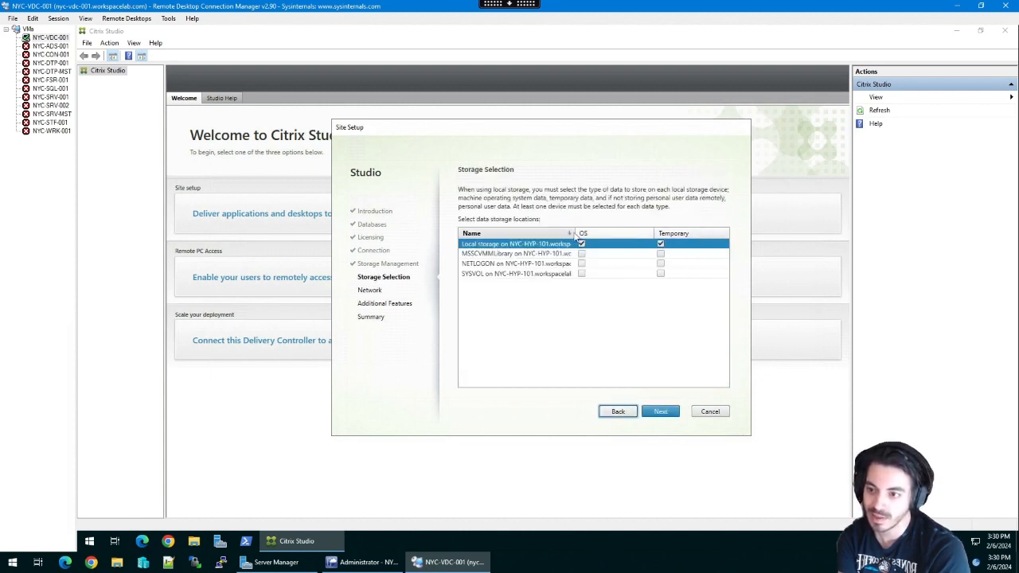
pyautogui.moveTo(571, 233); pyautogui.dragTo(621, 233)
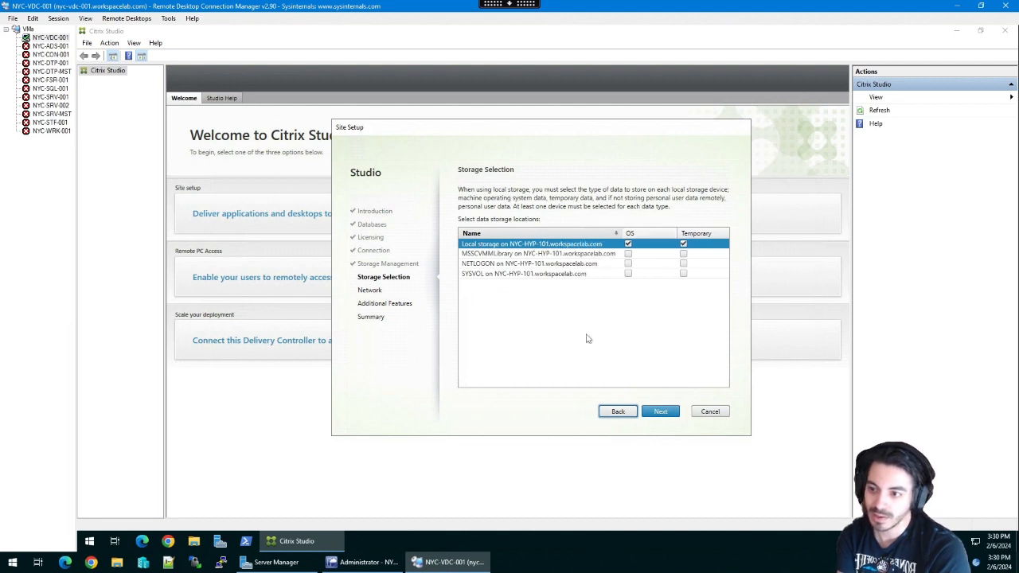
# - Name the resources Internal and use LabNetwork for the virtual machines
pyautogui.click(670, 413)
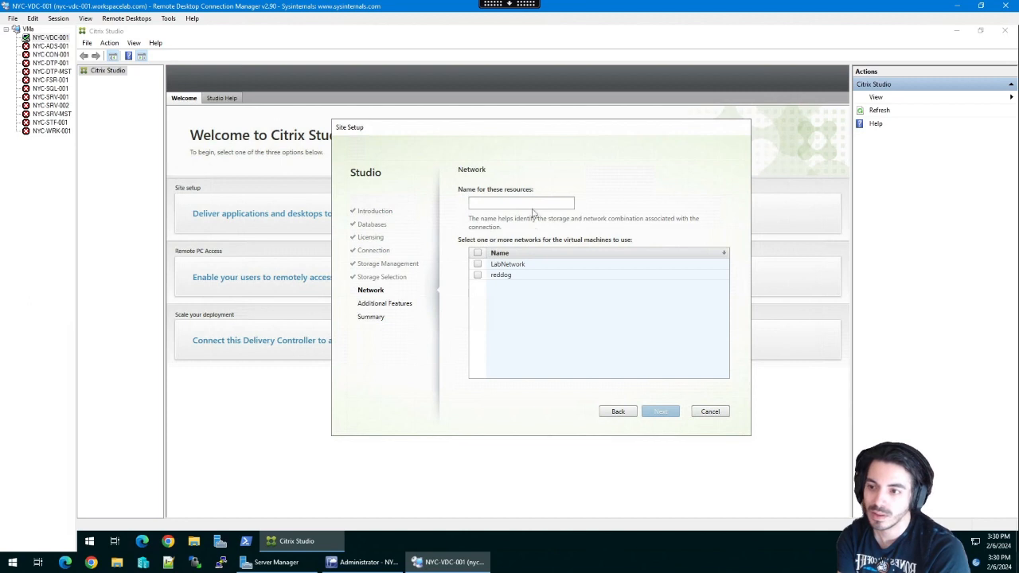
pyautogui.click(532, 206)
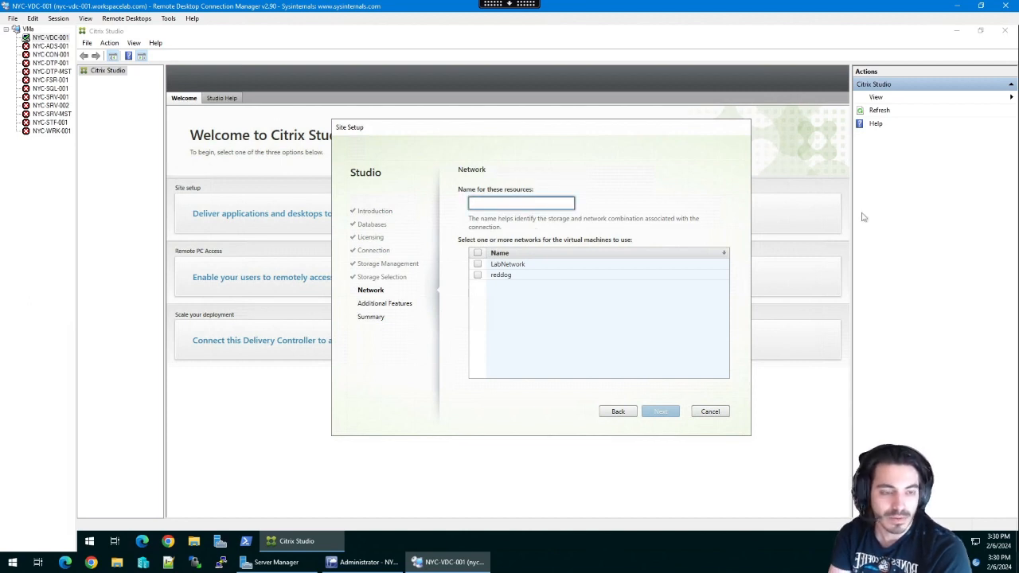
pyautogui.write('Internal')
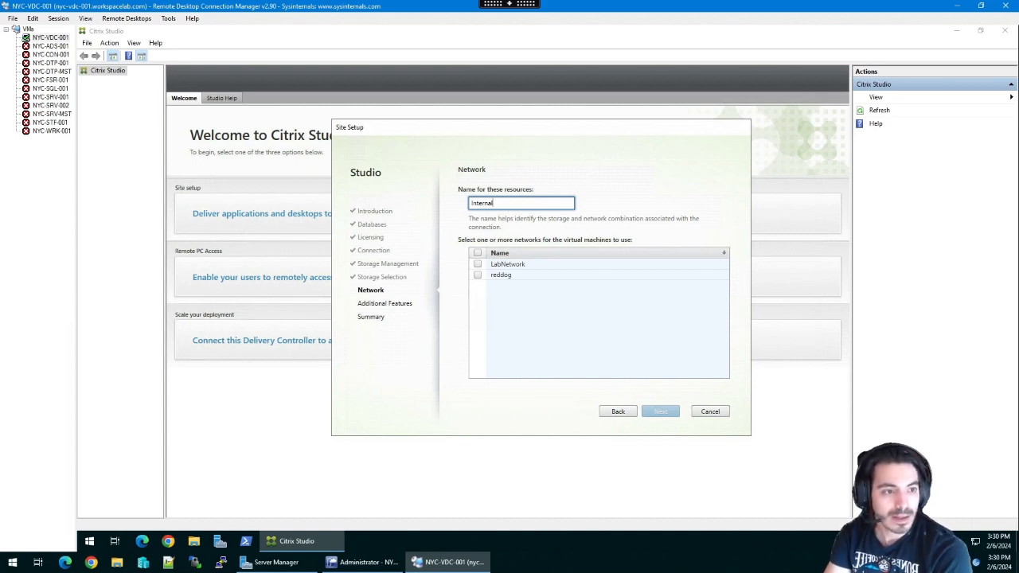
pyautogui.click(477, 264)
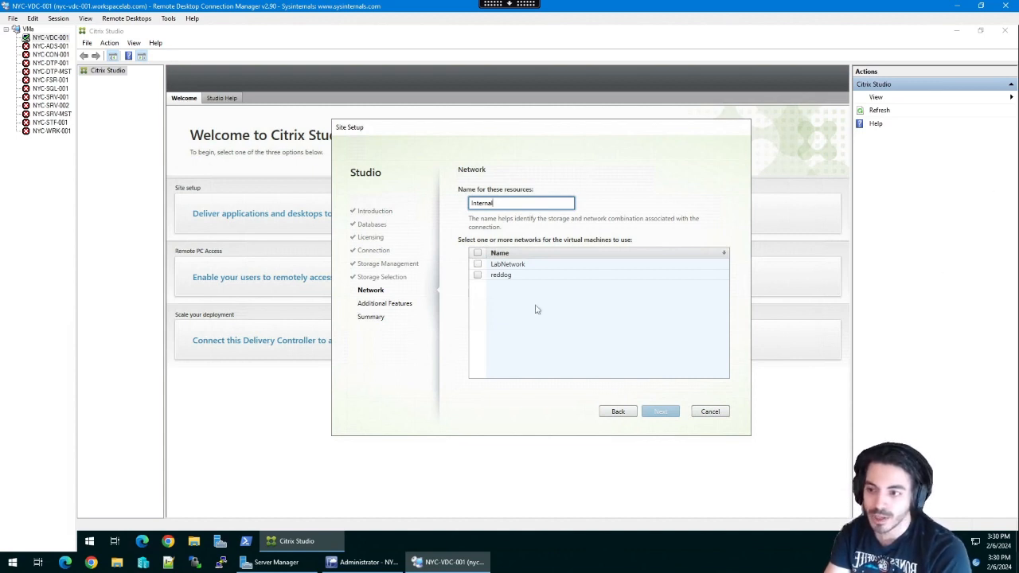
pyautogui.click(672, 412)
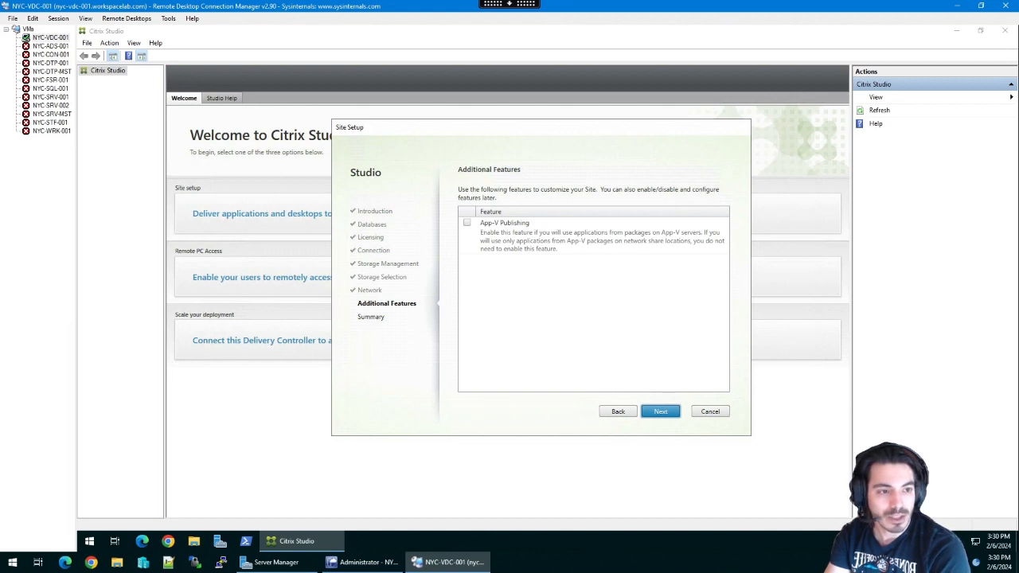
# - Skip App-V Publishing and scroll through the Summary of SITE-NewYork's settings
pyautogui.click(653, 412)
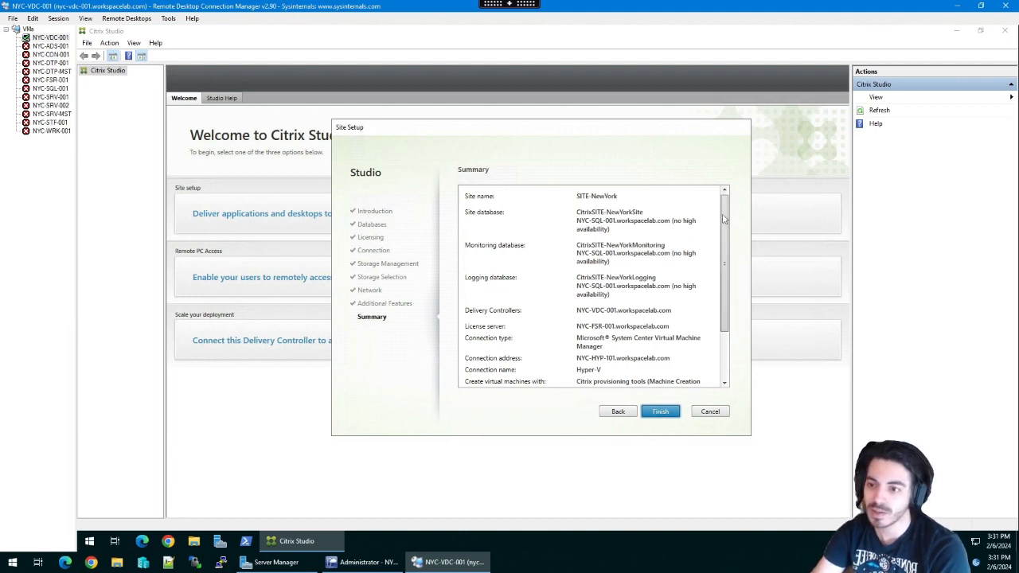
pyautogui.moveTo(724, 218); pyautogui.dragTo(723, 278)
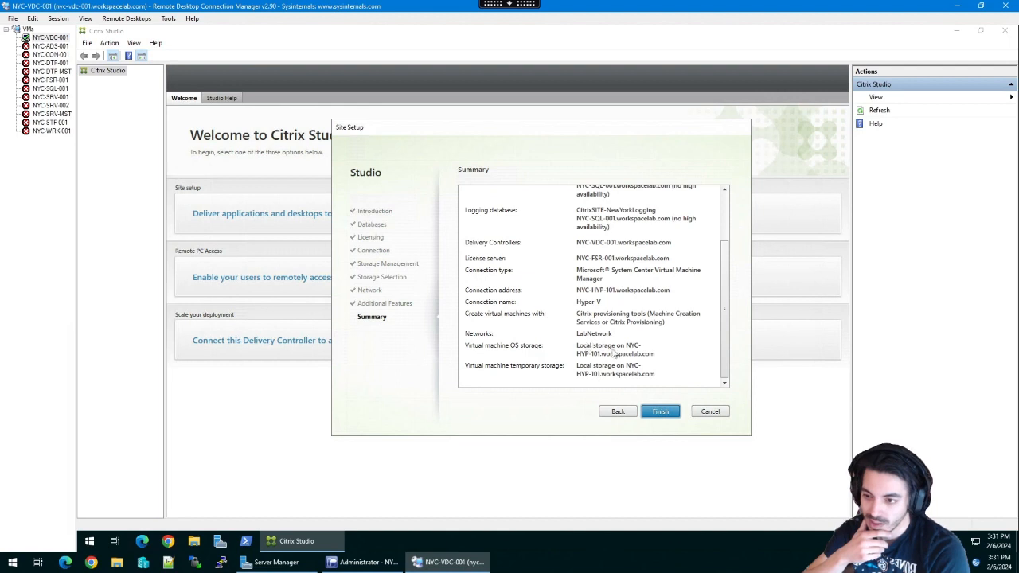
# - Finish the wizard to start creating SITE-NewYork with the summarized settings
pyautogui.click(662, 412)
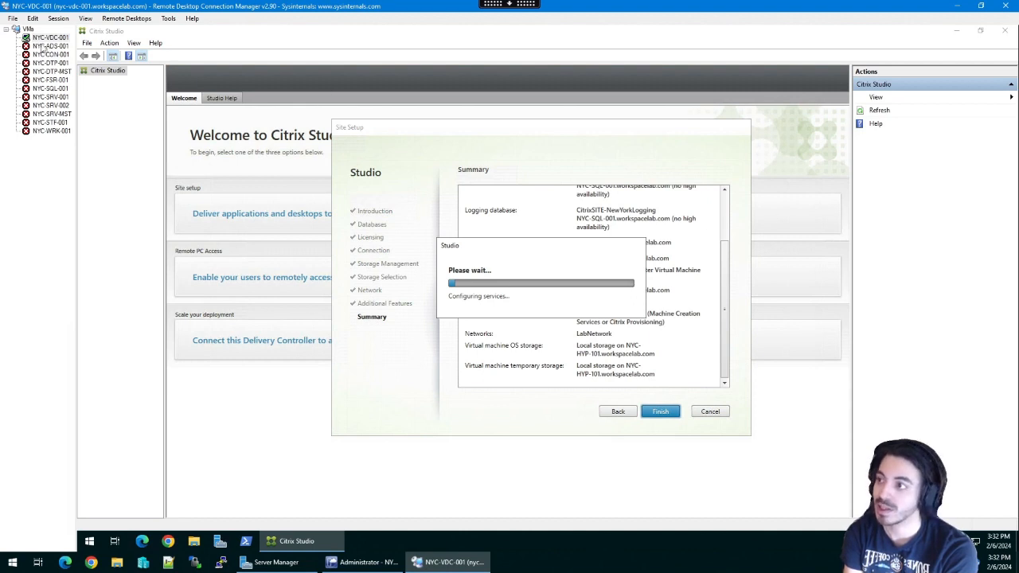
# - Connect to the NYC-FSR-001 license server in Remote Desktop Connection Manager
pyautogui.click(46, 80)
pyautogui.rightClick(50, 82)
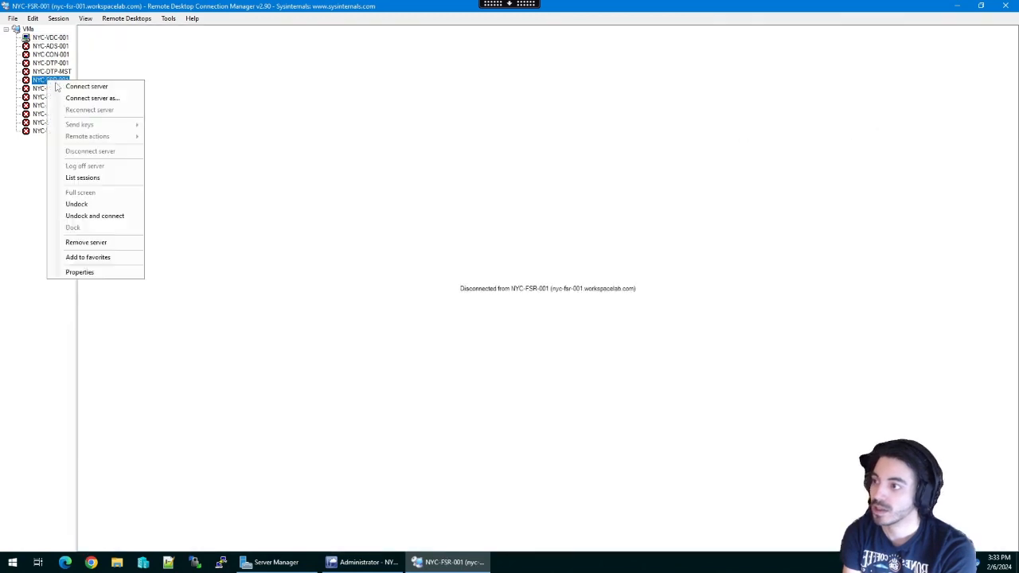
pyautogui.click(87, 84)
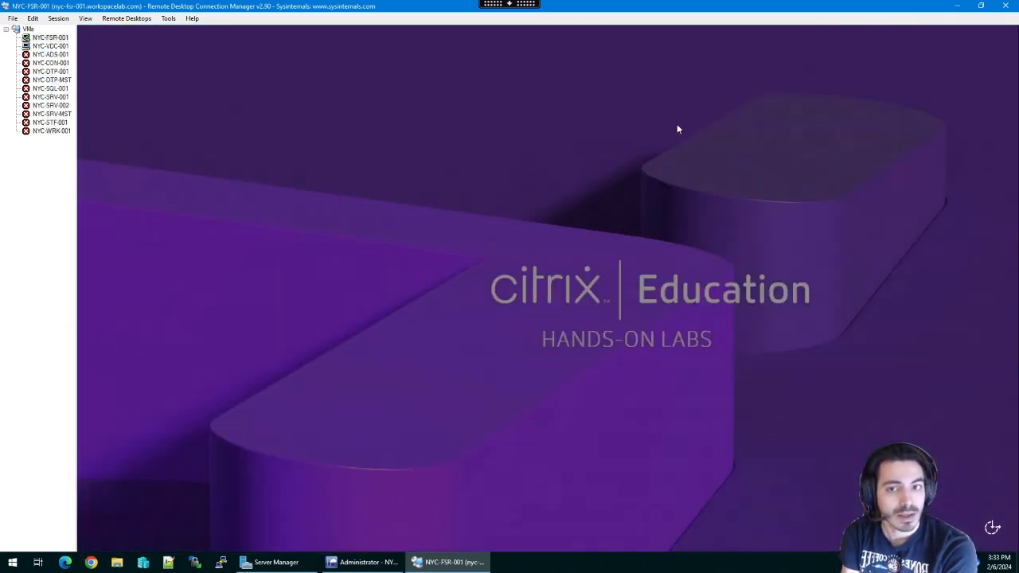
# - Check the host's Server Manager and virtual machine manager windows, then return to the NYC-FSR-001 session
pyautogui.click(957, 5)
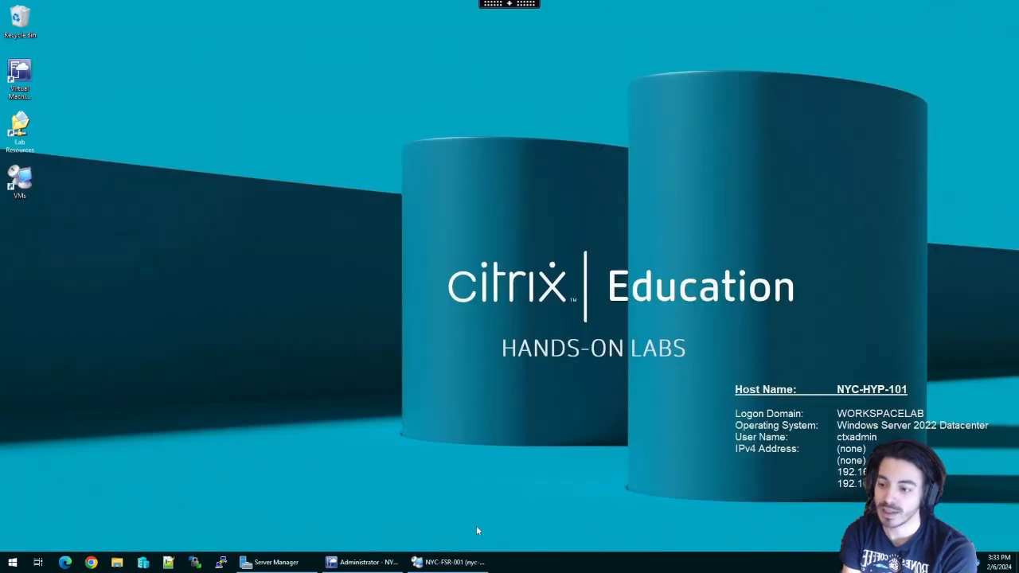
pyautogui.click(393, 567)
pyautogui.click(377, 566)
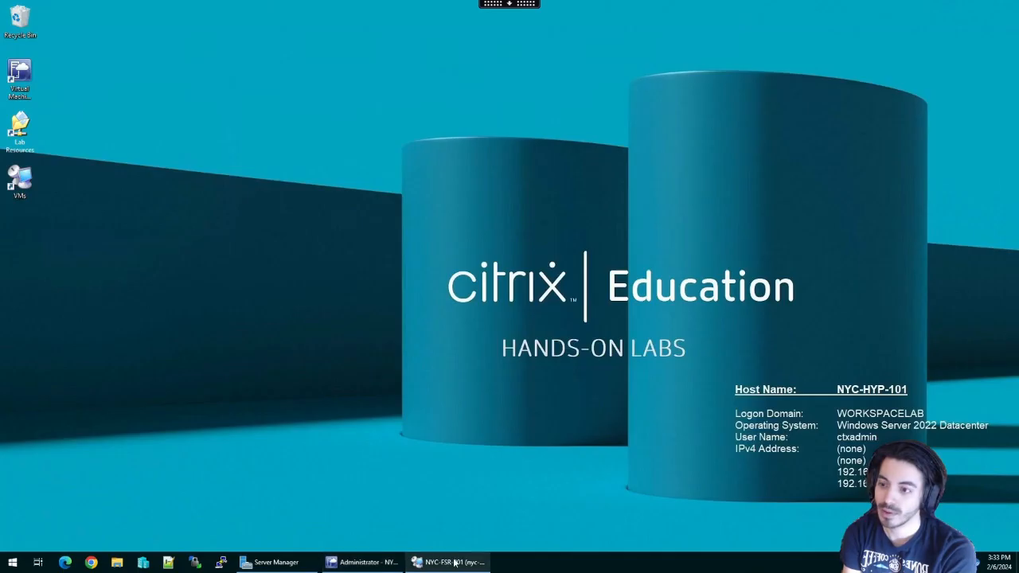
pyautogui.click(454, 563)
pyautogui.click(293, 563)
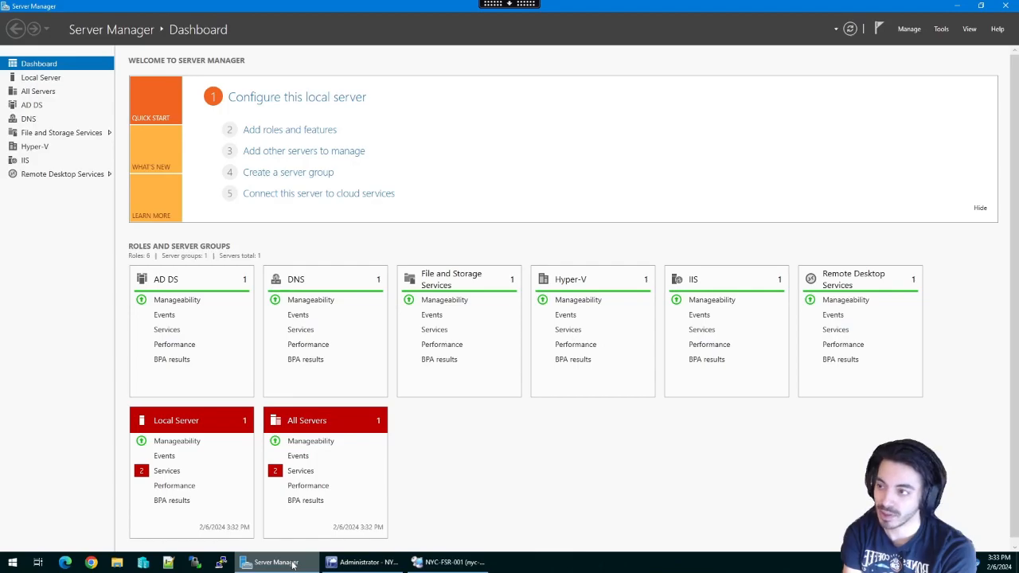
pyautogui.click(292, 562)
pyautogui.click(389, 563)
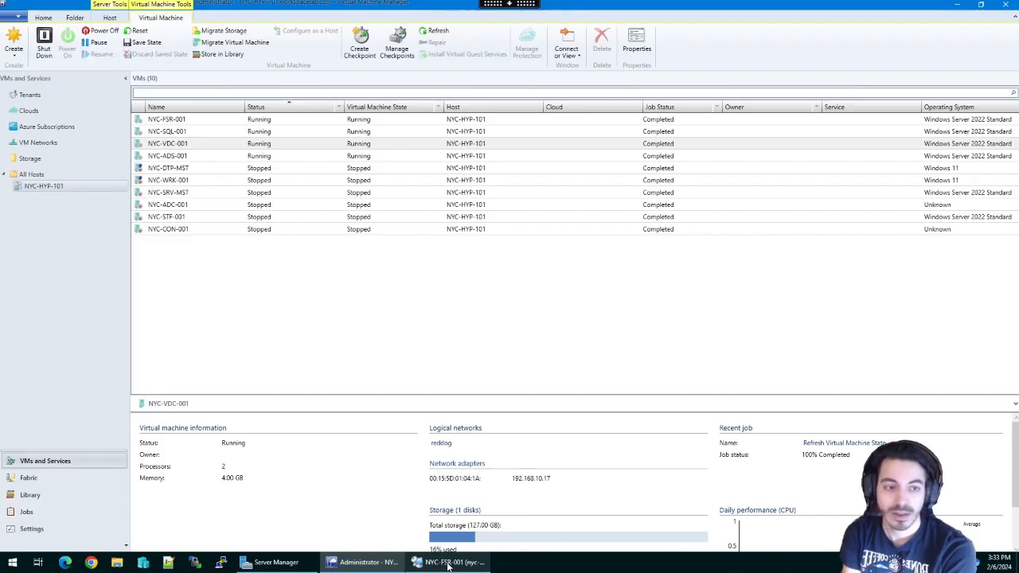
pyautogui.click(426, 562)
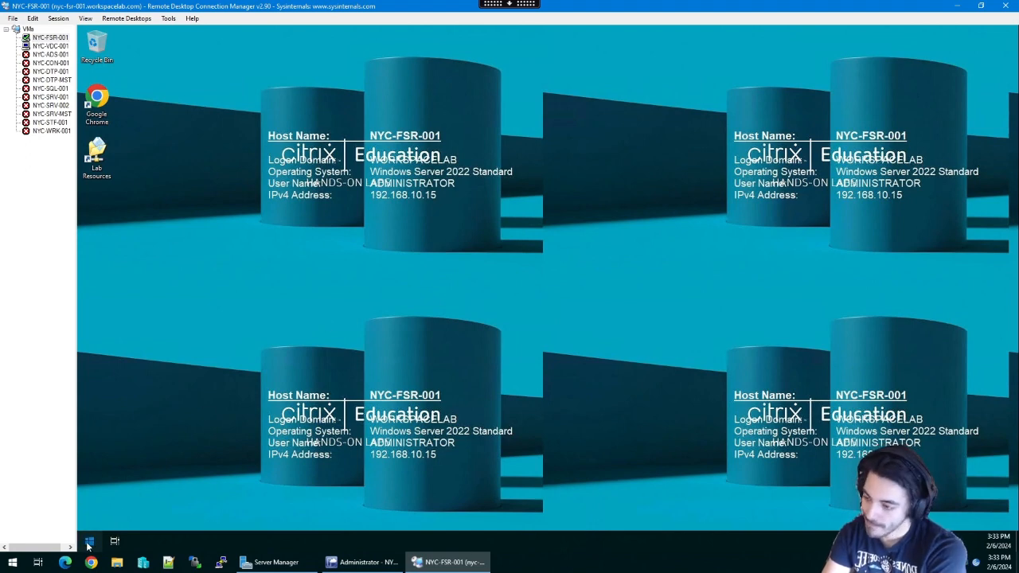
# - Glance at NYC-FSR-001's app list, cycle through host windows, then open the NYC-VDC-001 session
pyautogui.click(90, 542)
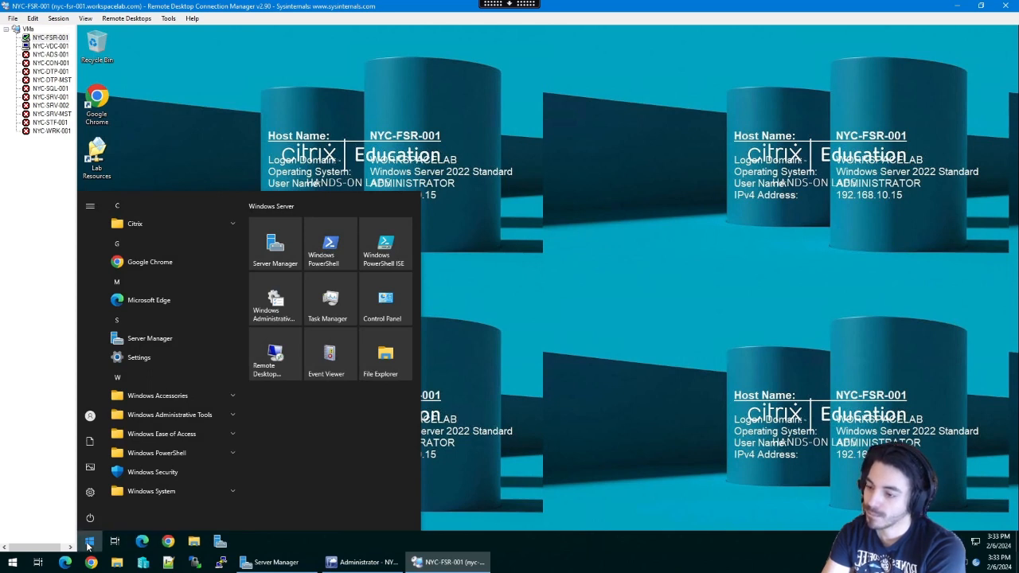
pyautogui.click(646, 369)
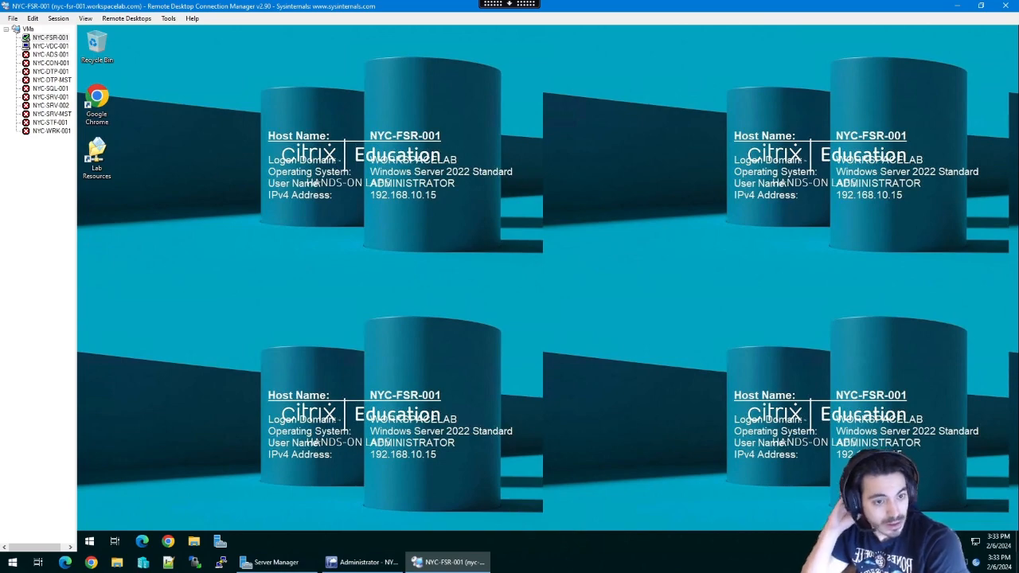
pyautogui.click(375, 563)
pyautogui.click(281, 565)
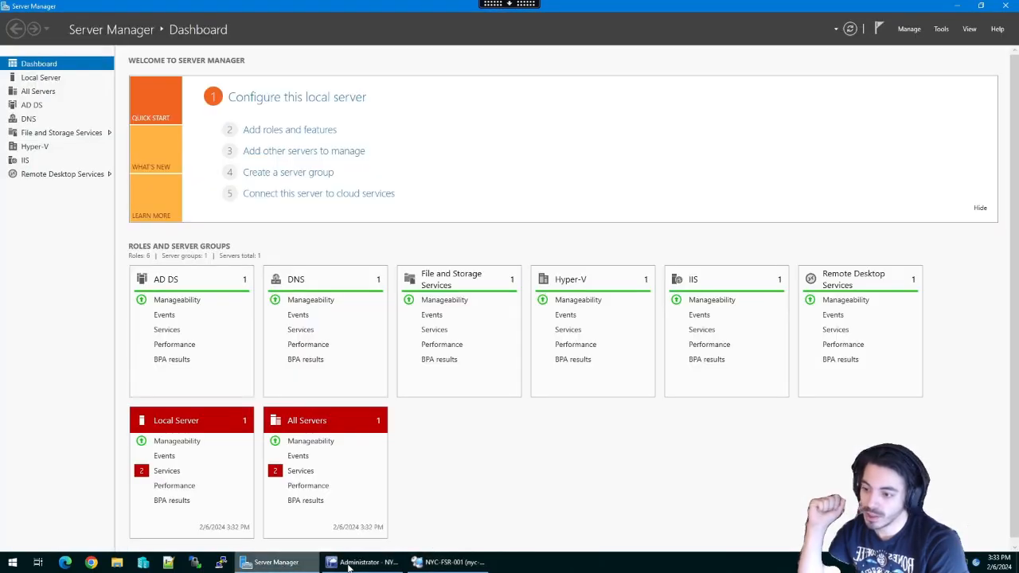
pyautogui.click(348, 565)
pyautogui.click(448, 562)
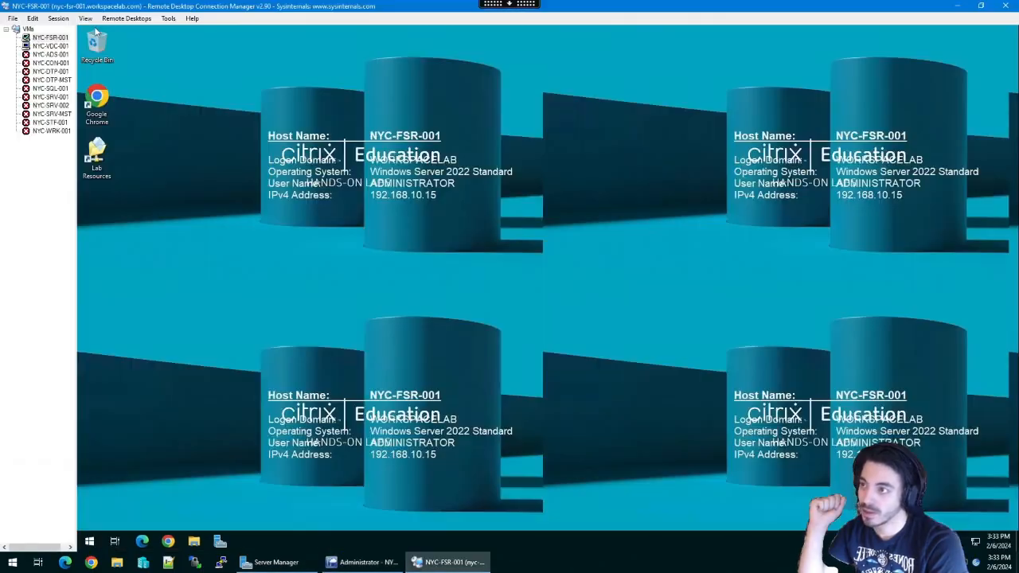
pyautogui.click(50, 45)
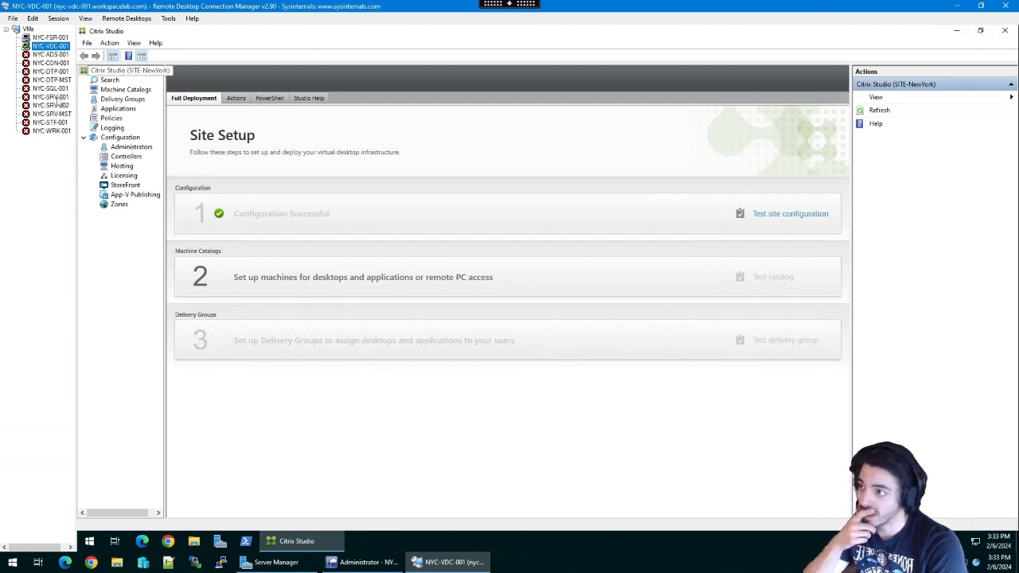
# - On NYC-FSR-001, search the Start menu for 'citrix licensing' and launch Citrix Licensing Manager
pyautogui.click(49, 38)
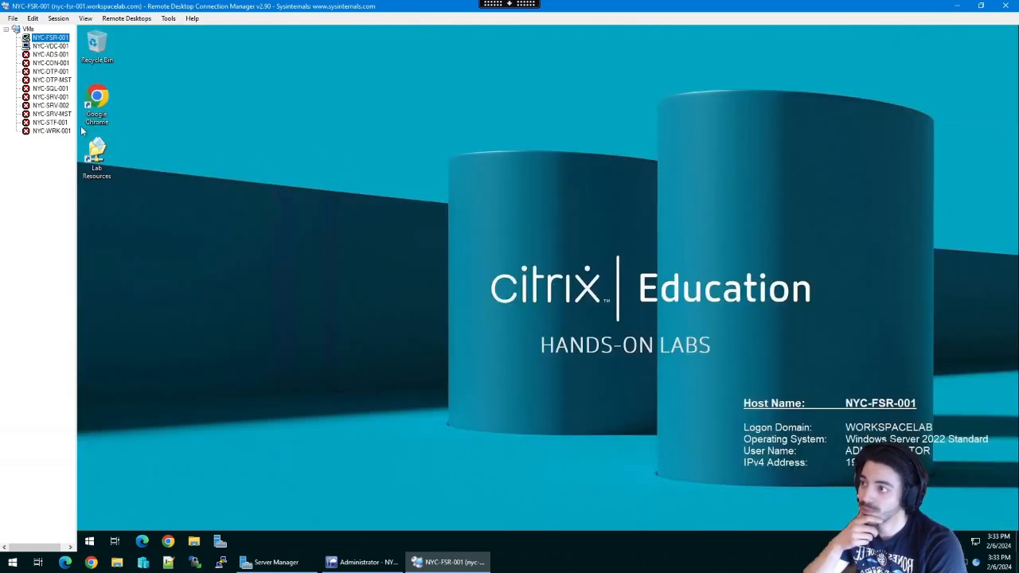
pyautogui.click(87, 543)
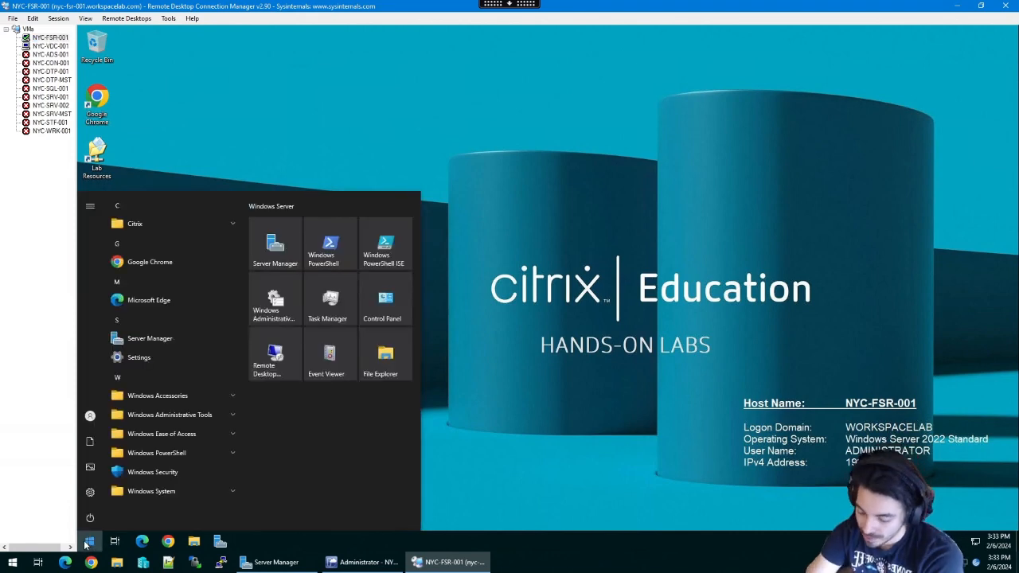
pyautogui.click(87, 542)
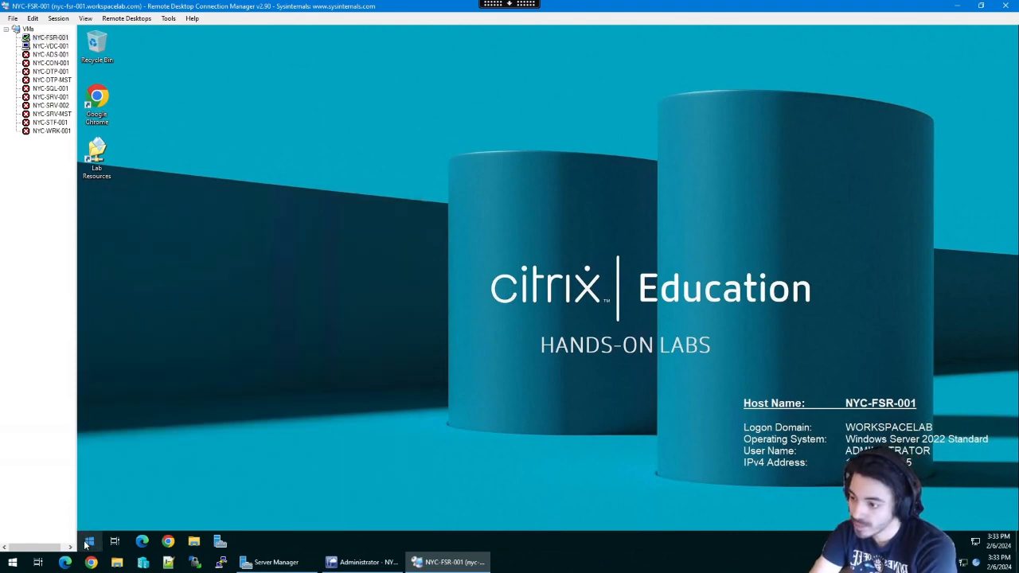
pyautogui.click(86, 544)
pyautogui.write('citrix')
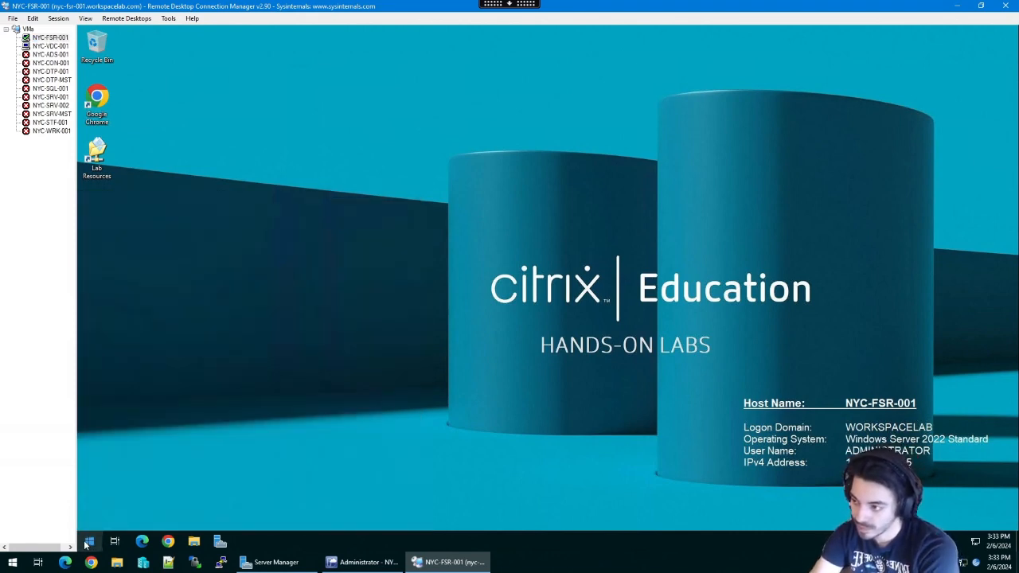
pyautogui.write(' lice')
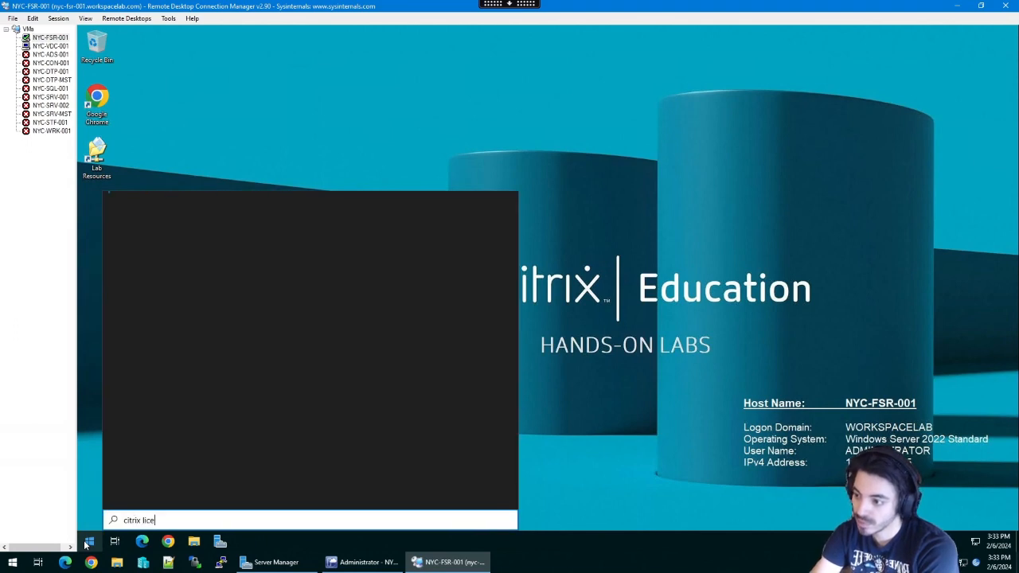
pyautogui.write('nsing')
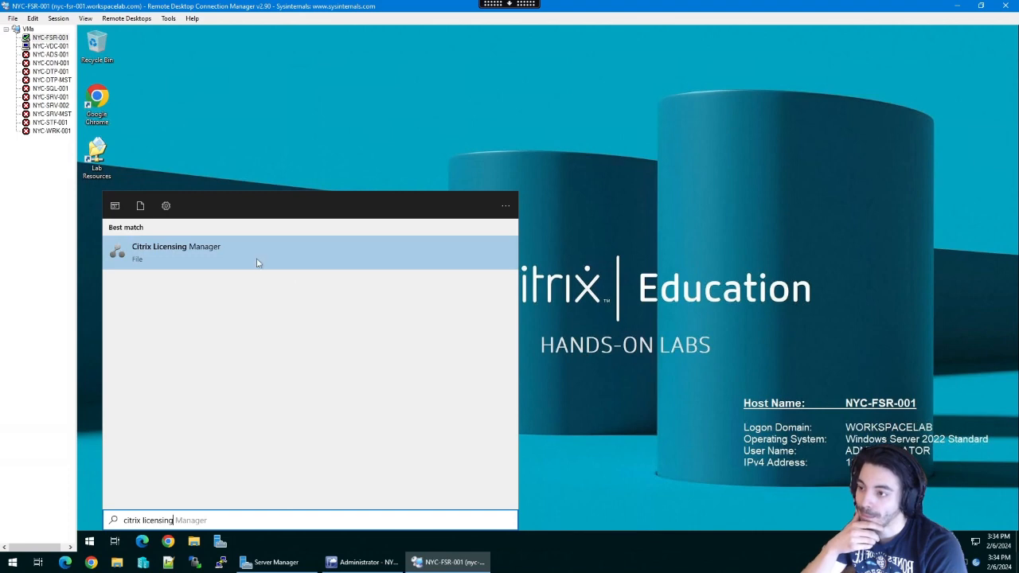
pyautogui.click(256, 262)
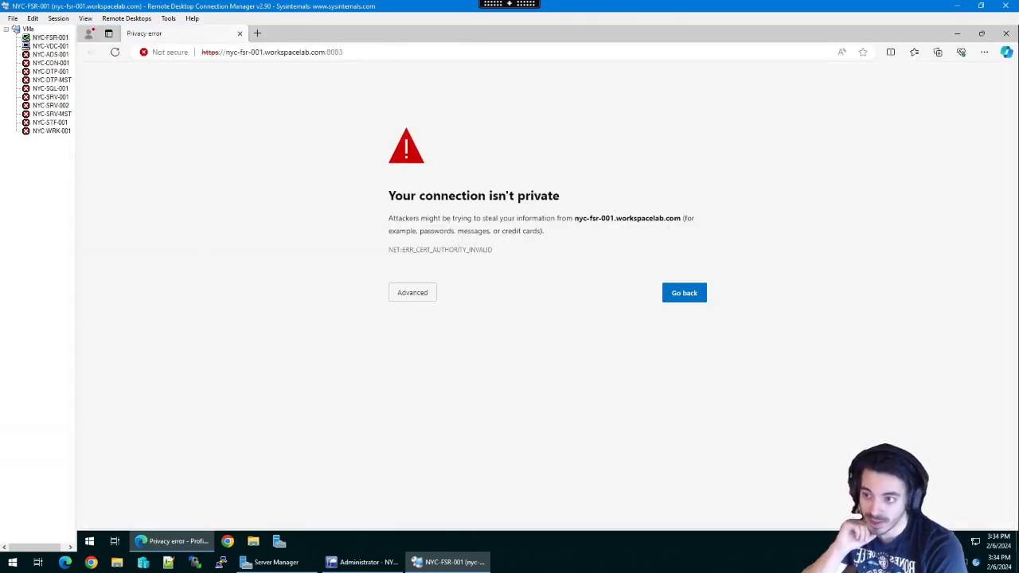
# - Proceed past the certificate warning to nyc-fsr-001.workspacelab.com and open the Install Licenses page
pyautogui.click(412, 292)
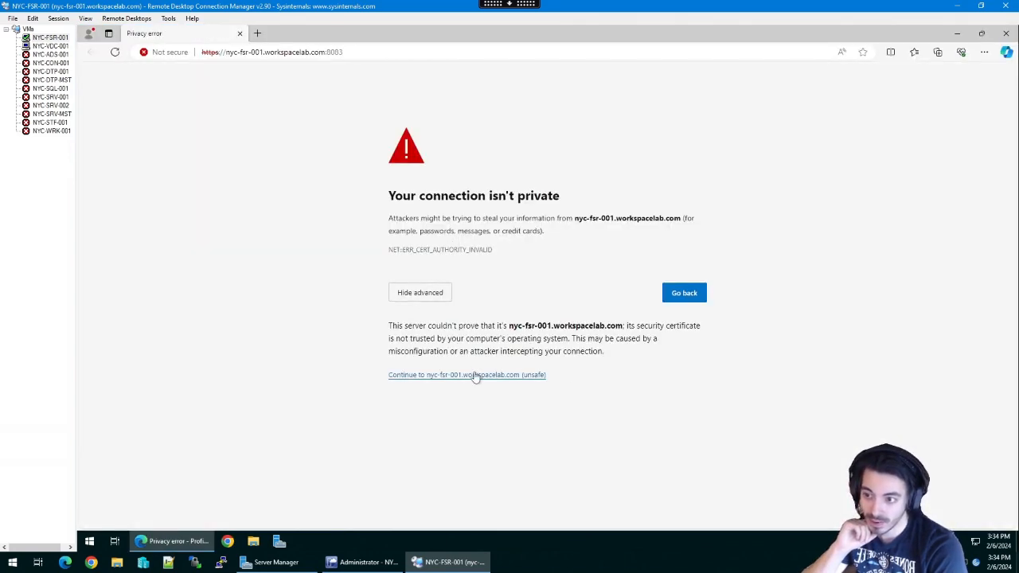
pyautogui.click(472, 374)
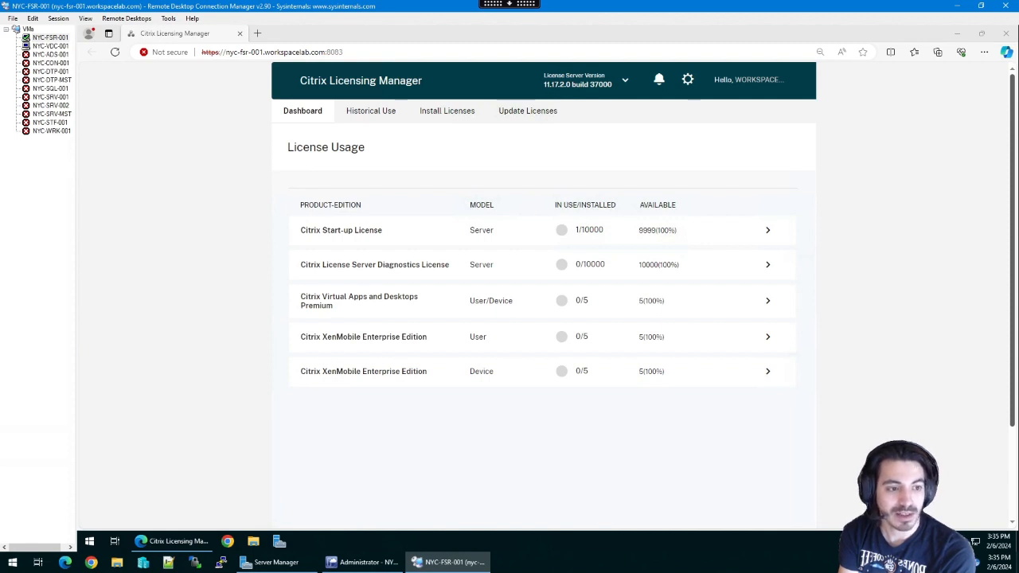
pyautogui.click(460, 113)
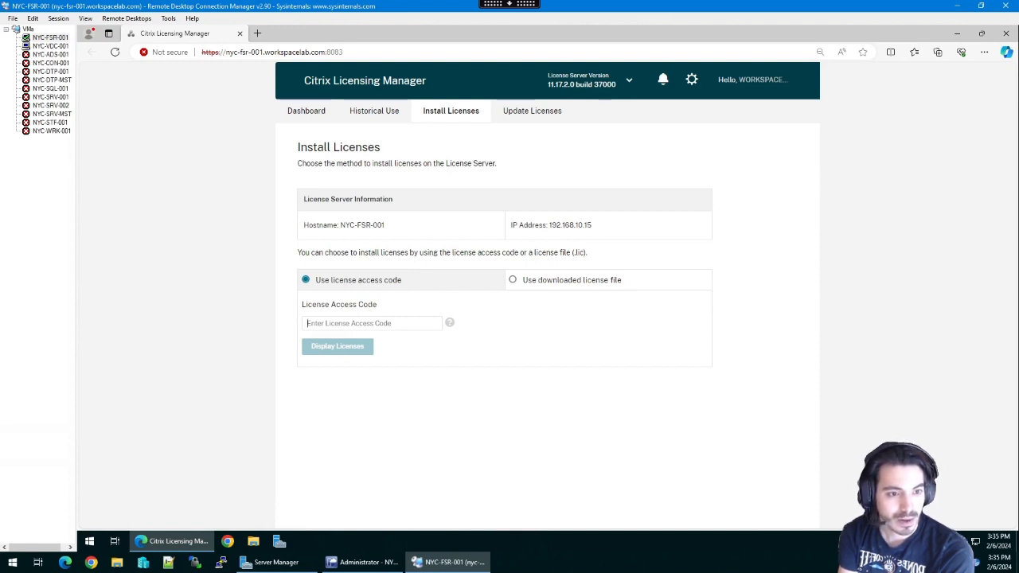
# - Switch to the downloaded license file method and select CVAD_LAB_TRAINING.lic
pyautogui.click(512, 280)
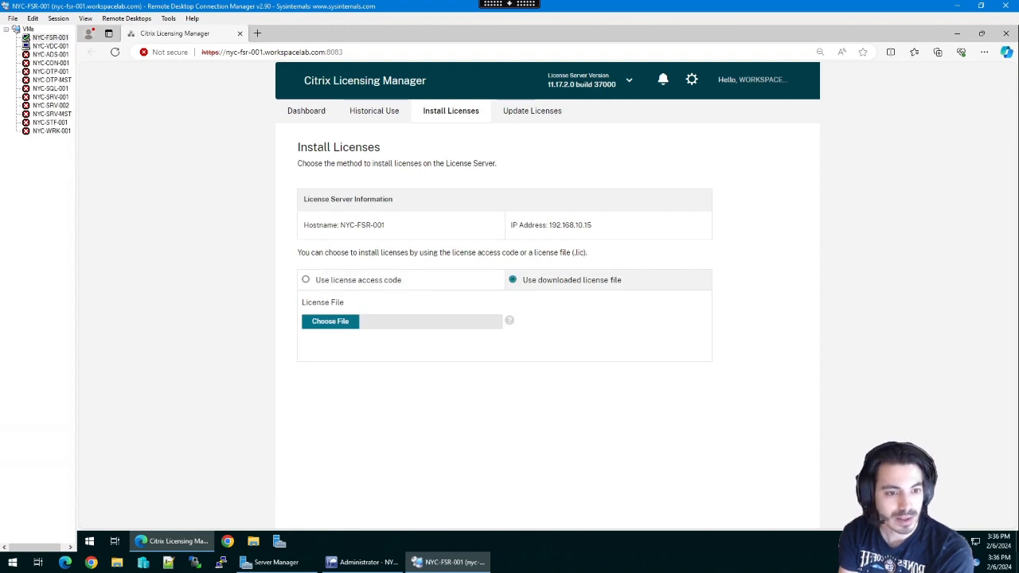
pyautogui.click(357, 325)
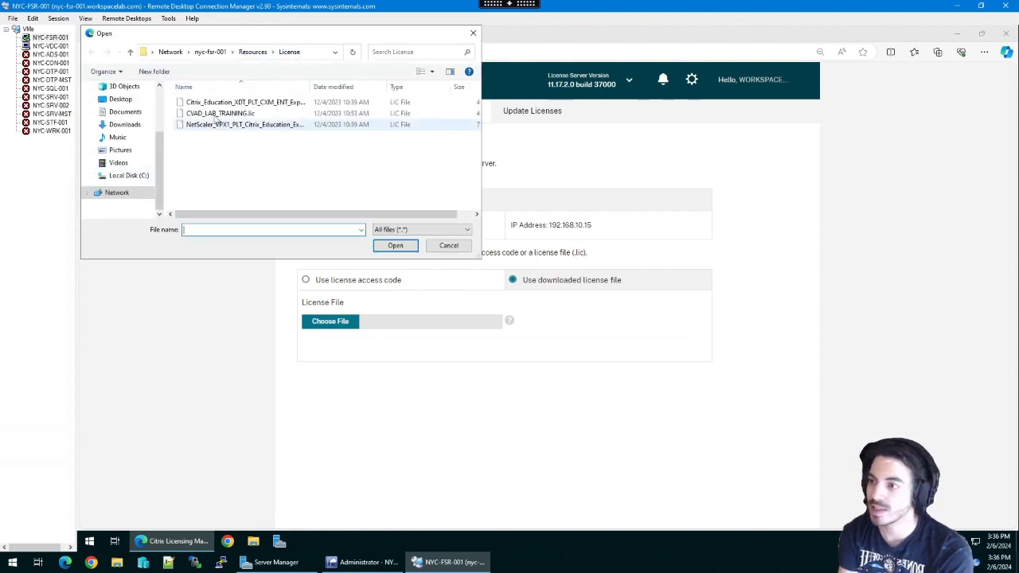
pyautogui.click(225, 115)
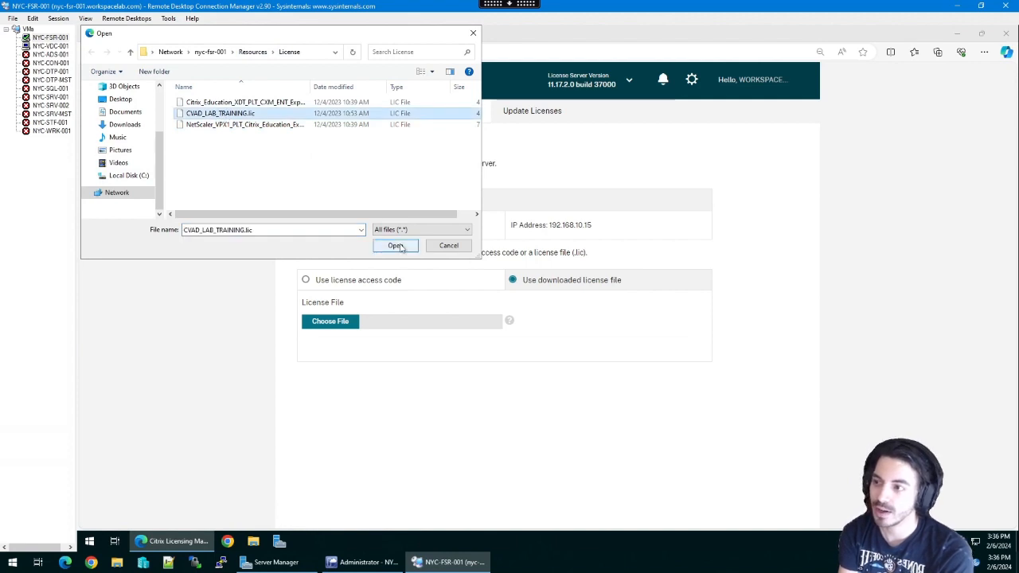
pyautogui.click(396, 245)
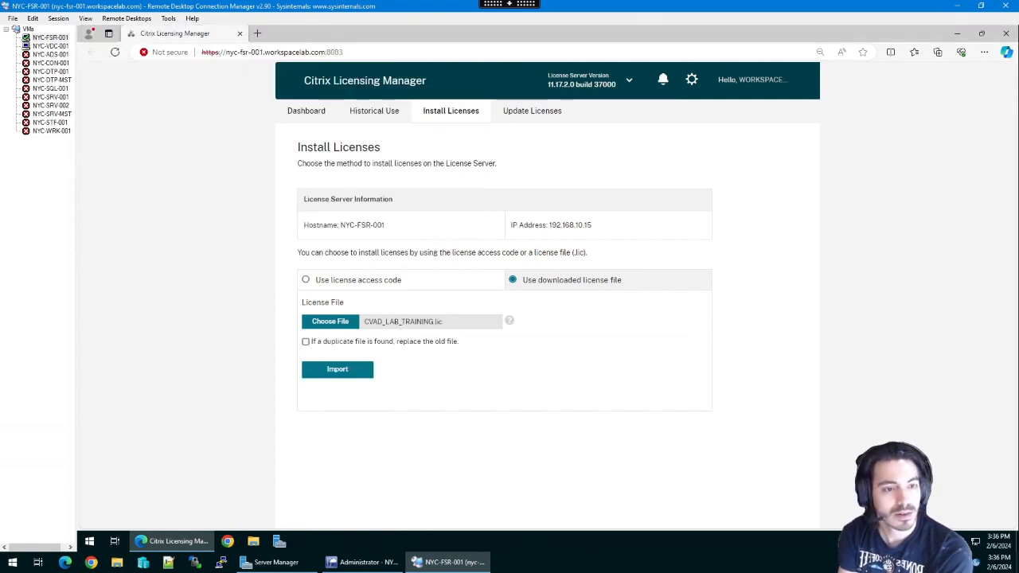
# - Import the file, dismiss the 'license file already exists' error, and view historical license use
pyautogui.click(338, 369)
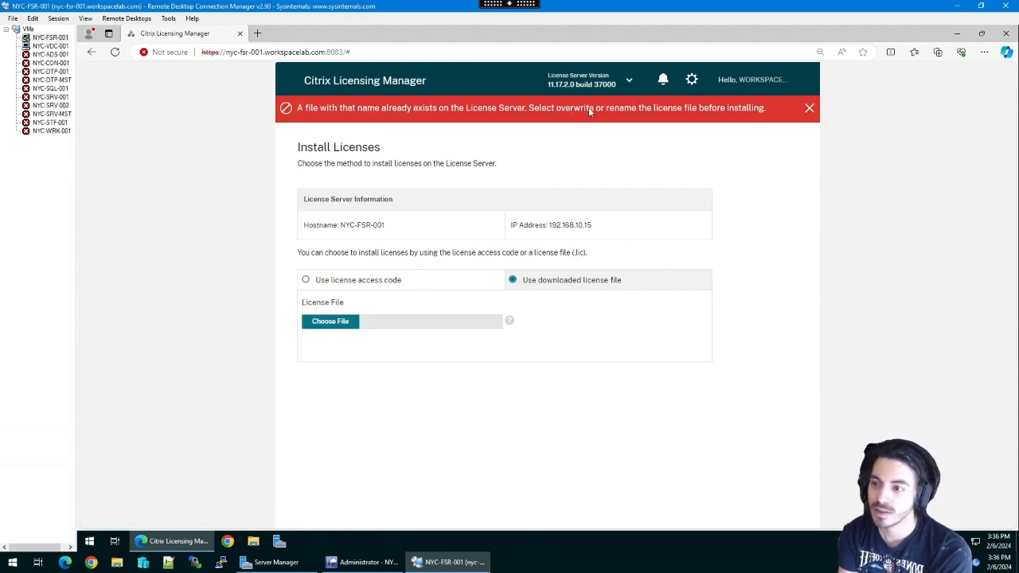
pyautogui.click(810, 109)
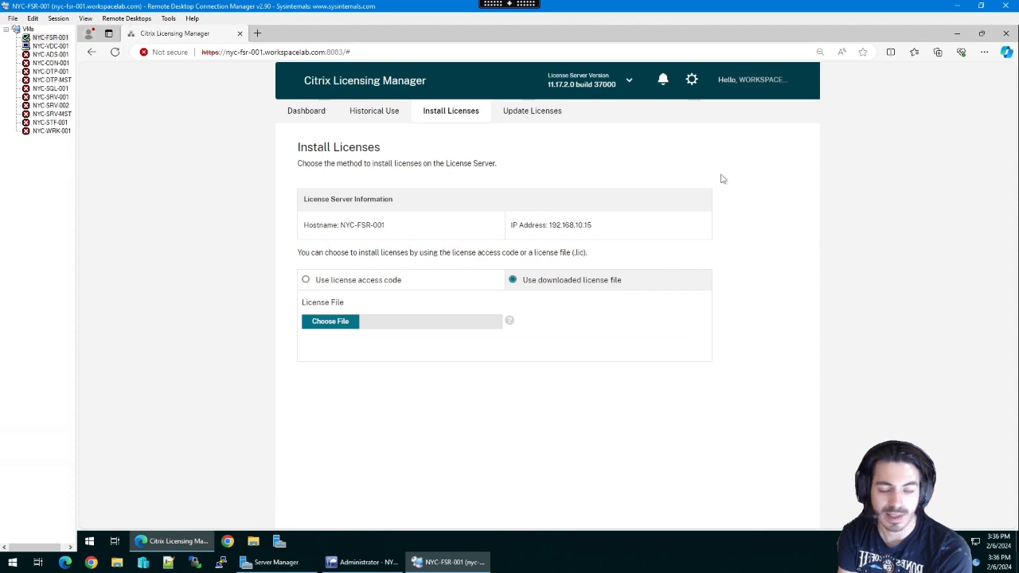
pyautogui.click(374, 110)
# - Expand the dashboard's Premium row showing 5 evaluation licenses expiring Dec 01, 2024, then switch to NYC-VDC-001
pyautogui.click(301, 112)
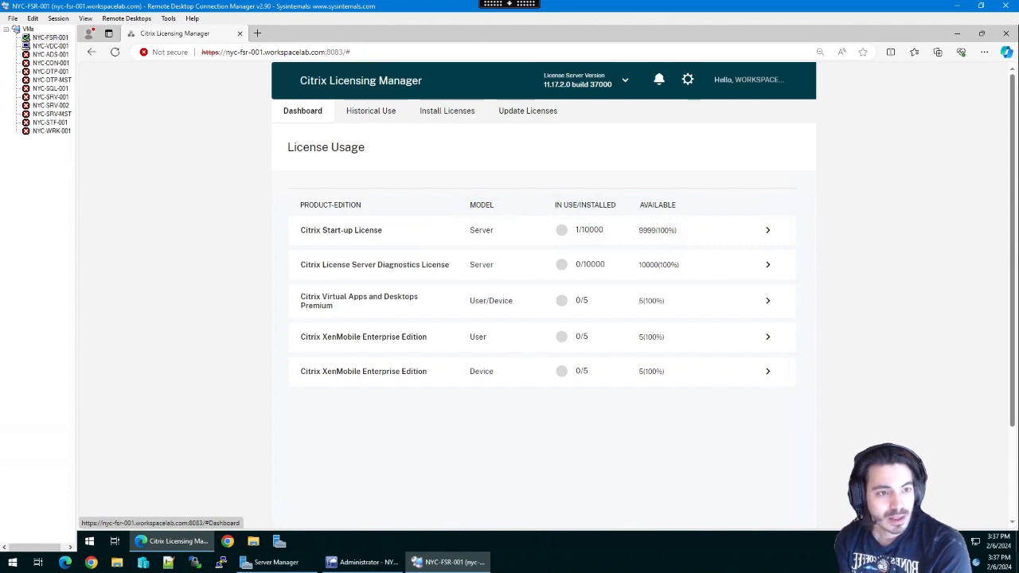
pyautogui.click(768, 304)
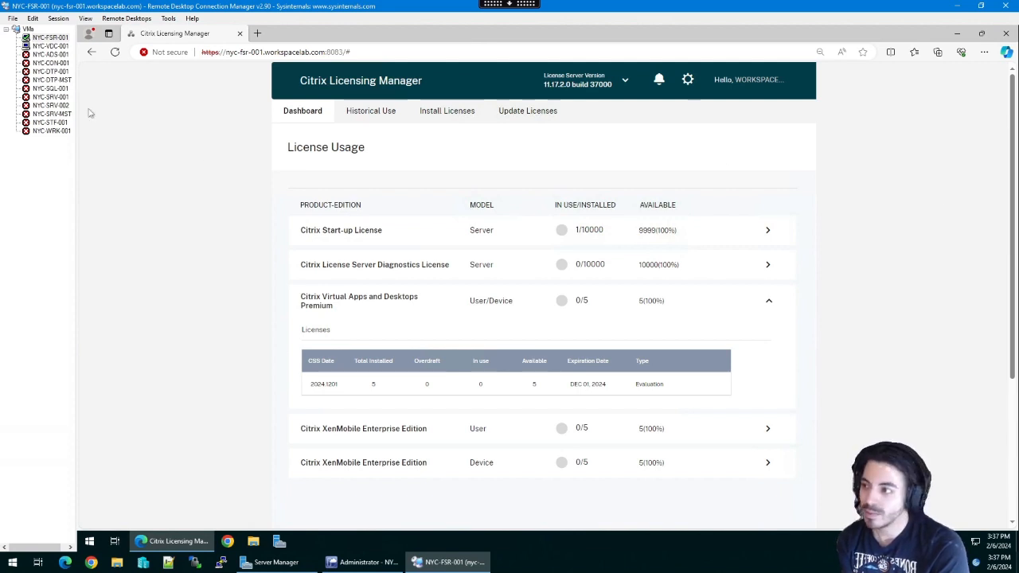
pyautogui.click(51, 46)
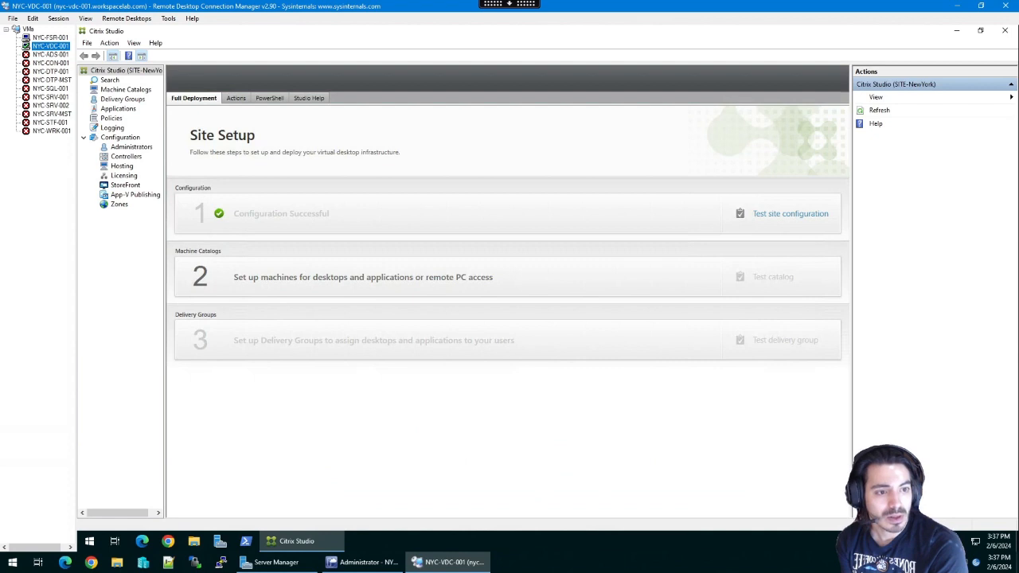
# - View Citrix Studio's Licensing overview listing 5 Premium licenses, then return to NYC-FSR-001
pyautogui.click(124, 176)
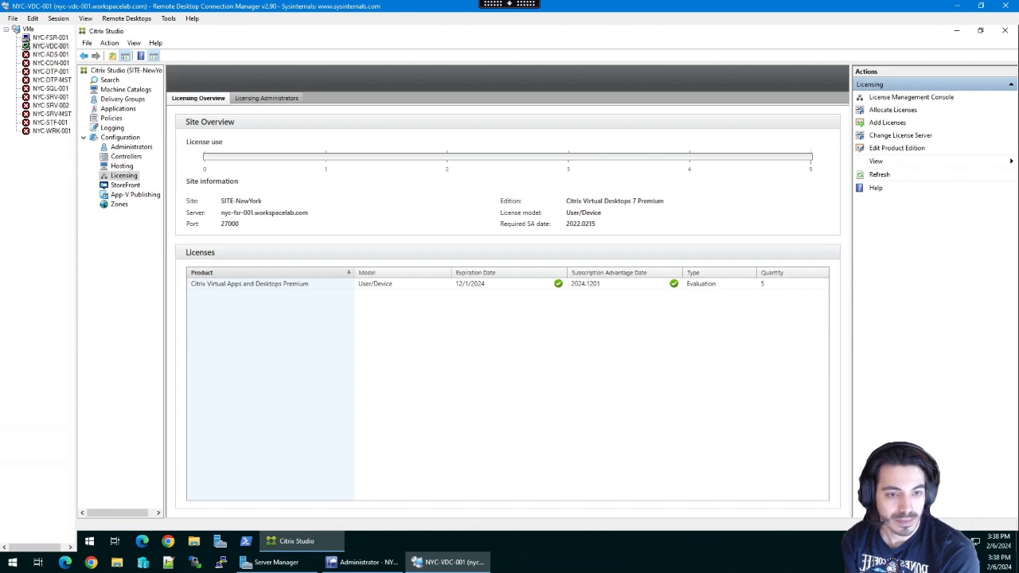
pyautogui.click(50, 38)
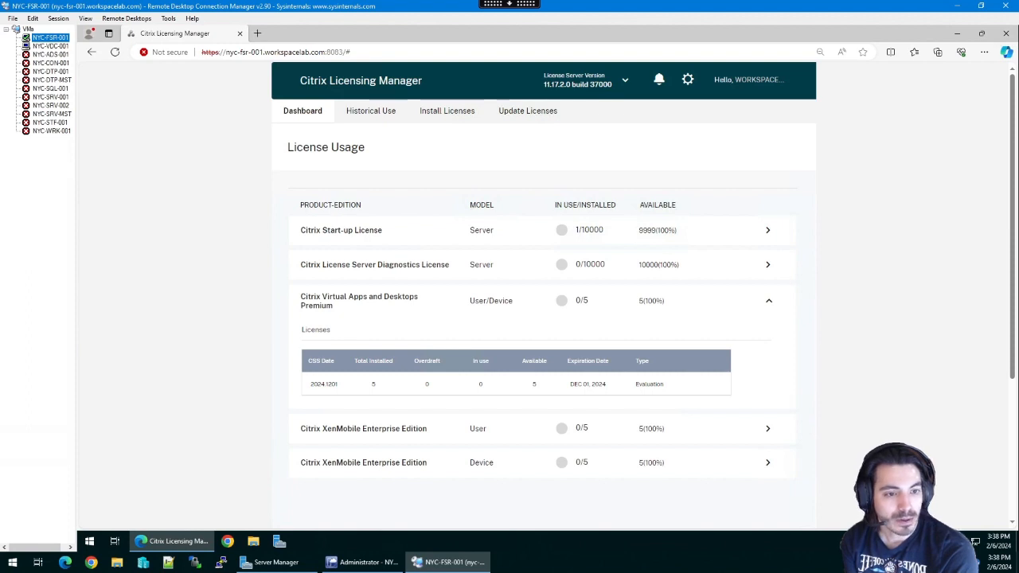
# - In license server settings, try adding user workspacelab\HDAdmin as Administrator; it fails because the user doesn't exist
pyautogui.click(687, 79)
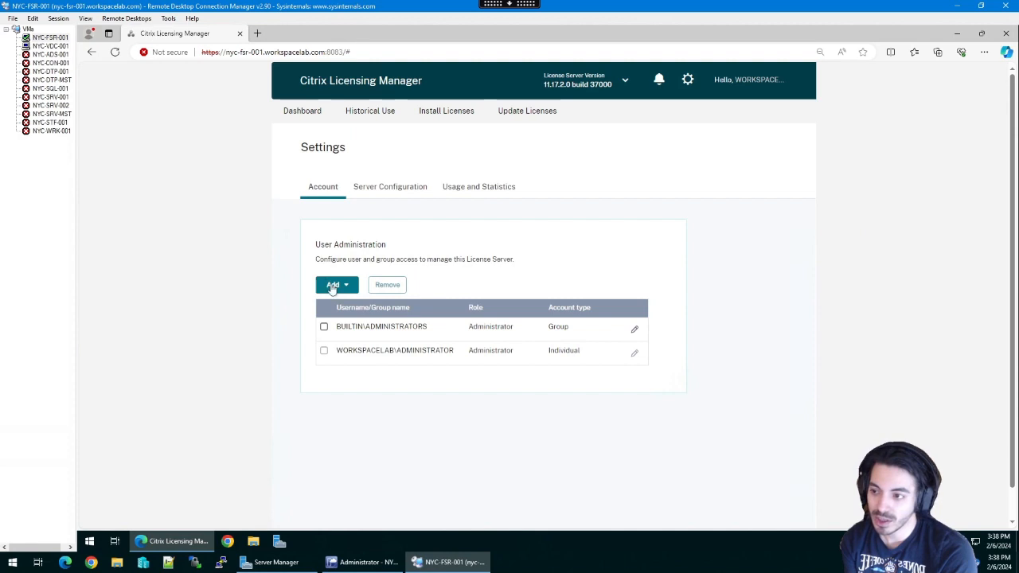
pyautogui.click(345, 287)
pyautogui.click(340, 307)
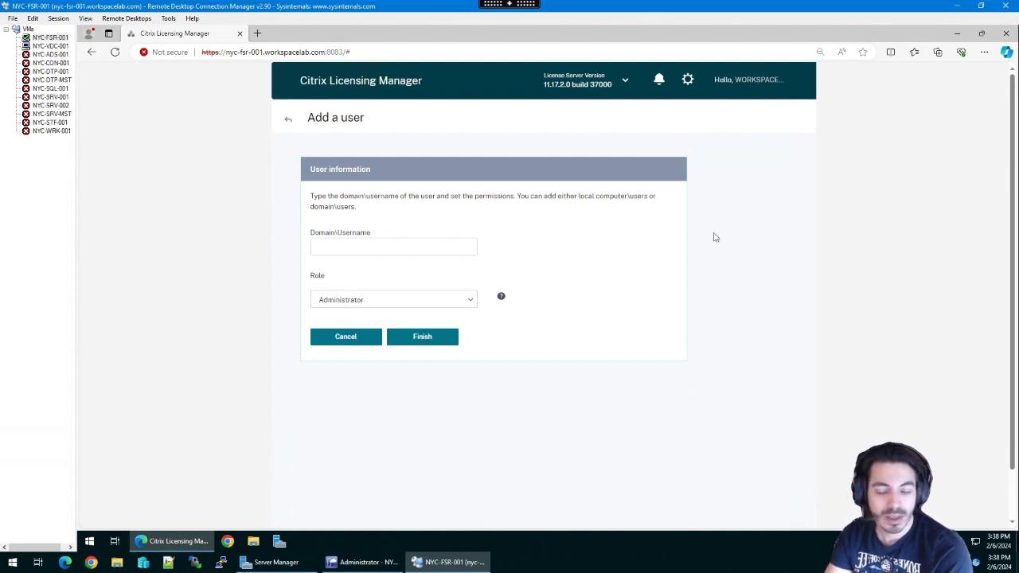
pyautogui.click(393, 247)
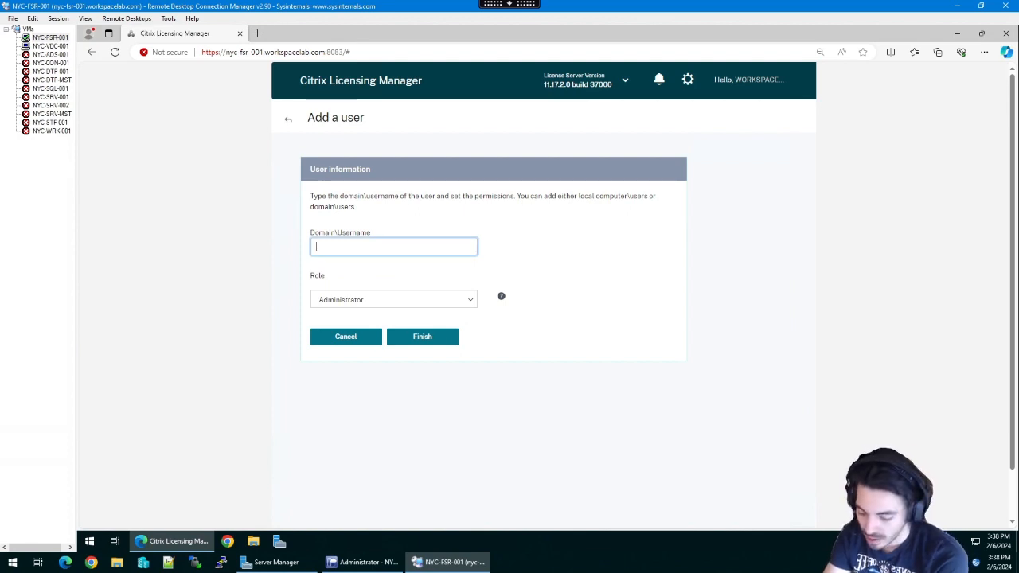
pyautogui.write('workspacelab')
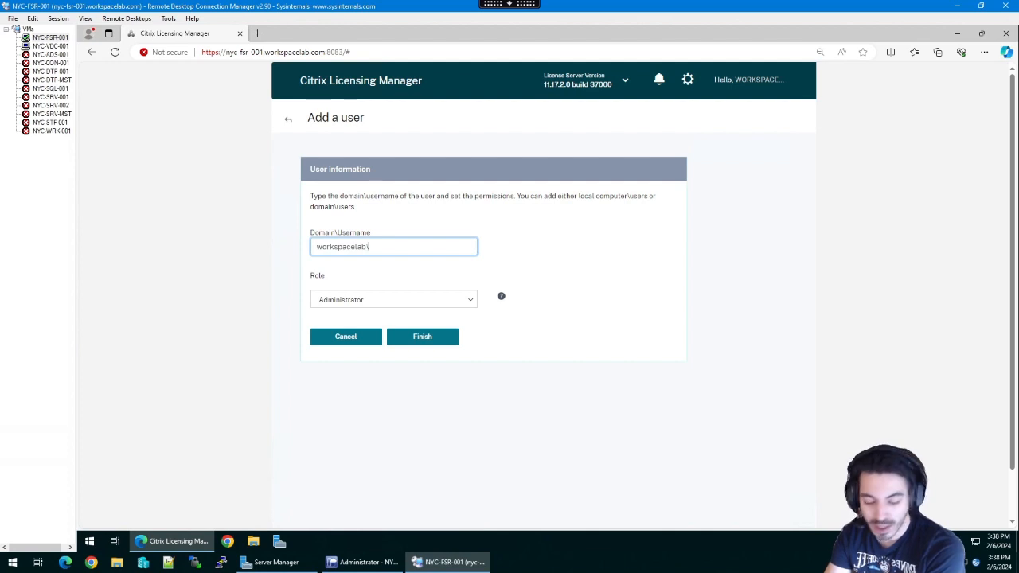
pyautogui.write('\\HDAdmin')
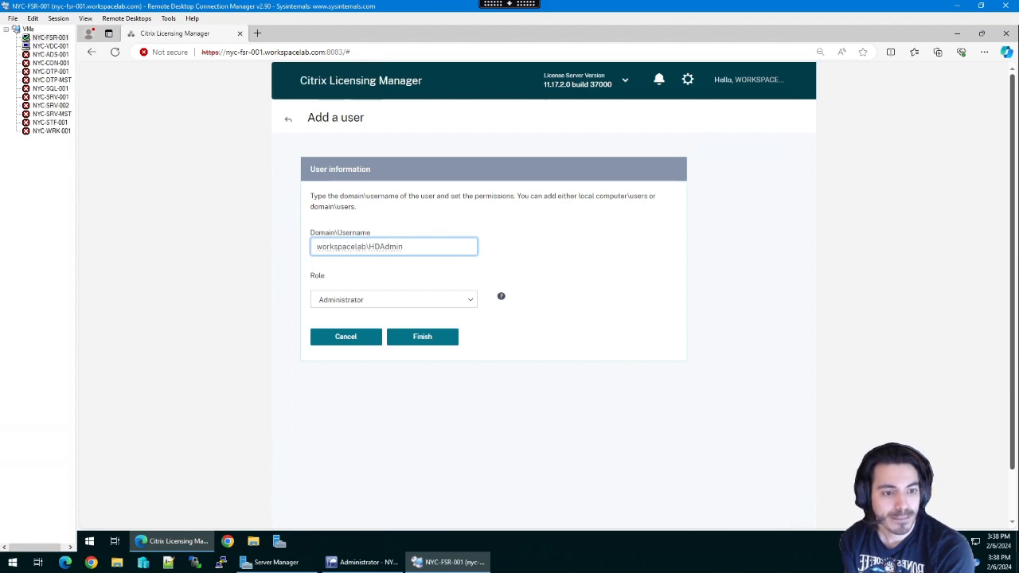
pyautogui.click(420, 341)
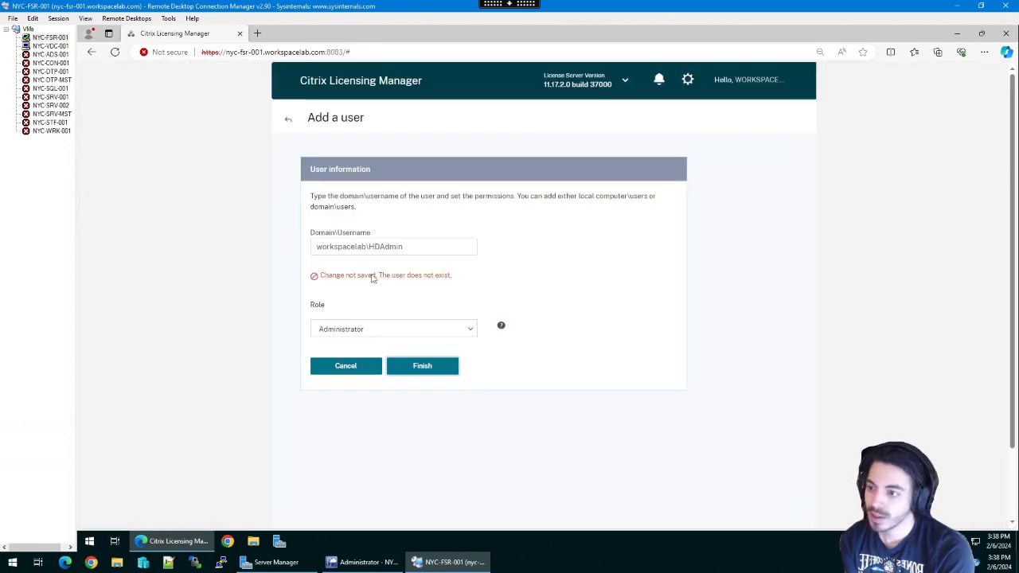
pyautogui.moveTo(368, 276); pyautogui.dragTo(398, 279)
pyautogui.click(399, 278)
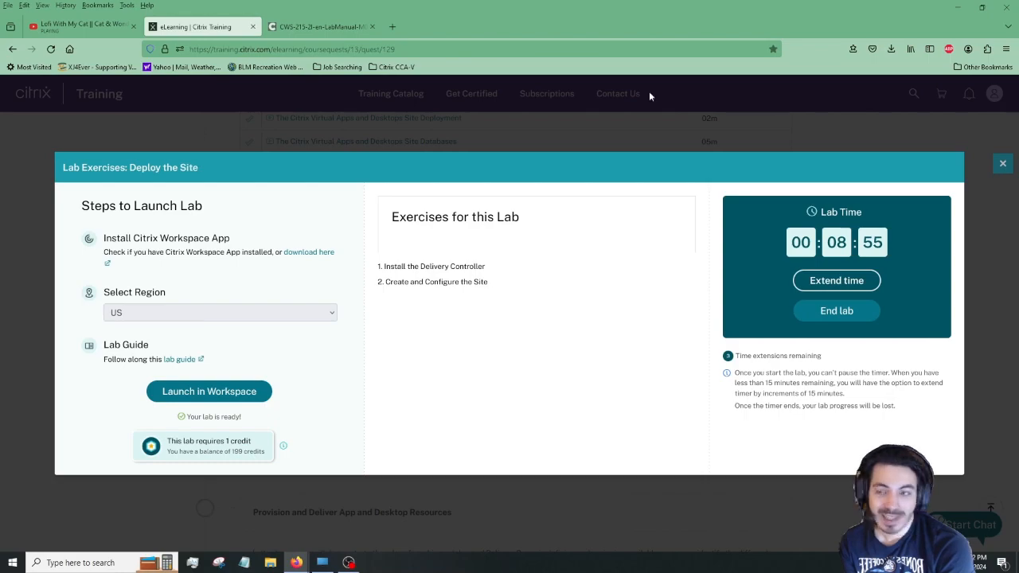
# - Check the NYC-ADS-001 virtual machine's state in Virtual Machine Manager
pyautogui.click(349, 562)
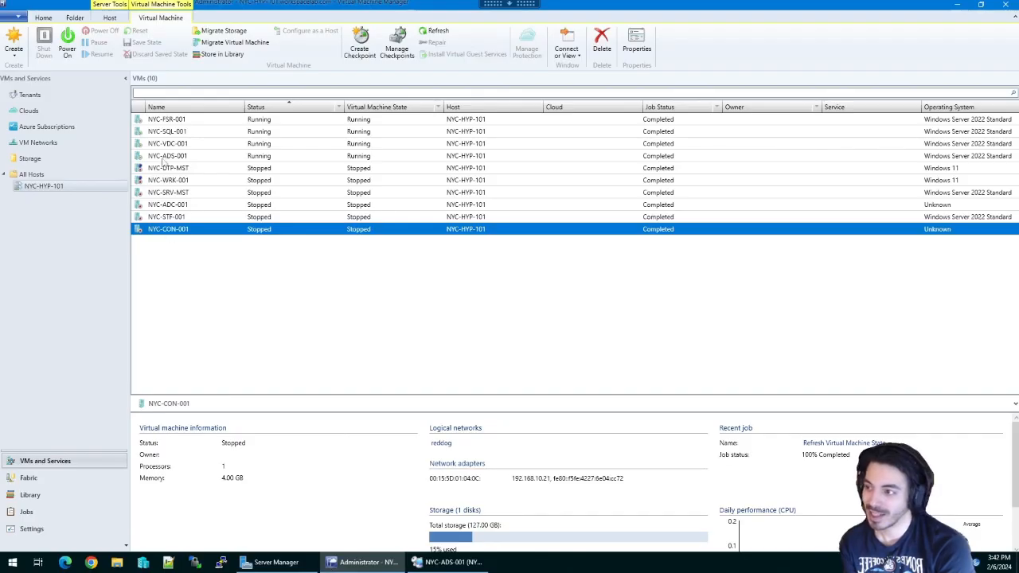
pyautogui.click(207, 158)
pyautogui.rightClick(212, 158)
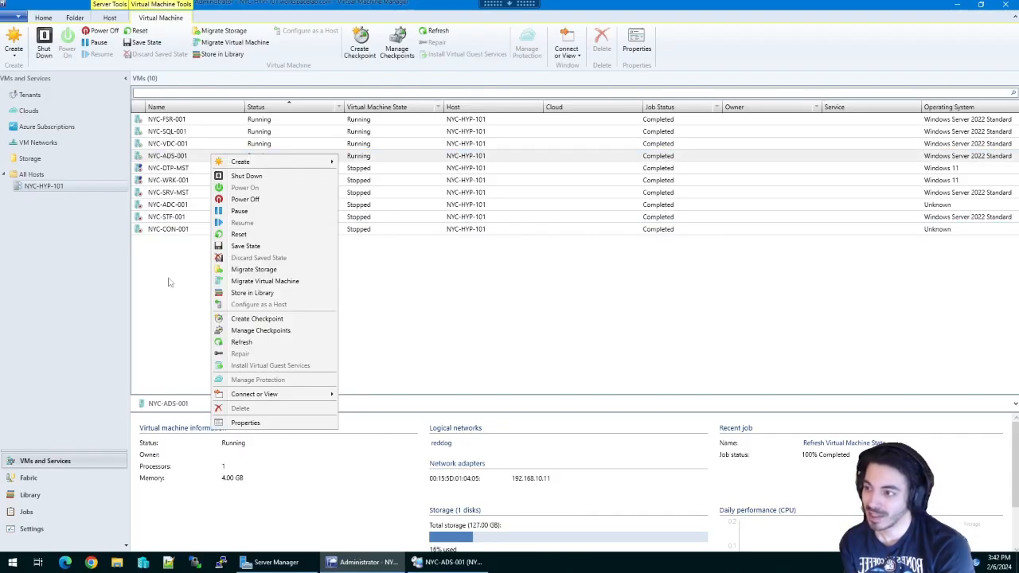
pyautogui.click(169, 282)
pyautogui.click(276, 561)
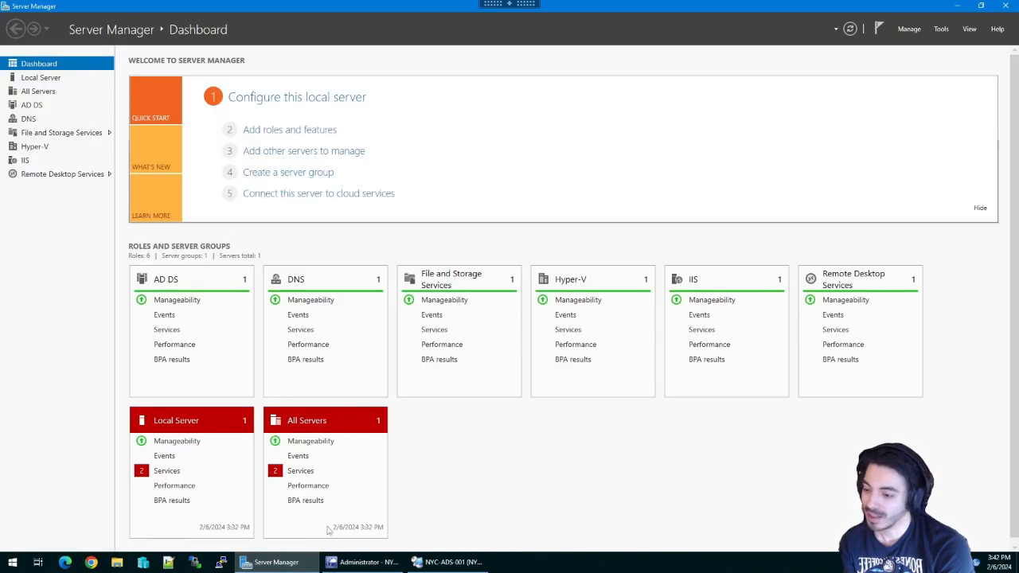
# - Connect to NYC-ADS-001 from Remote Desktop Connection Manager
pyautogui.click(448, 562)
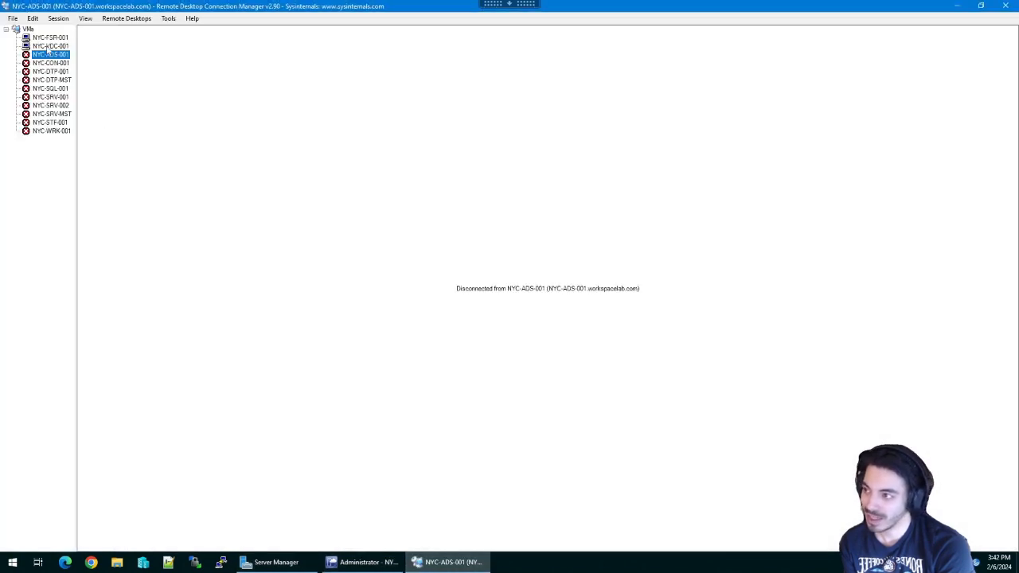
pyautogui.doubleClick(49, 55)
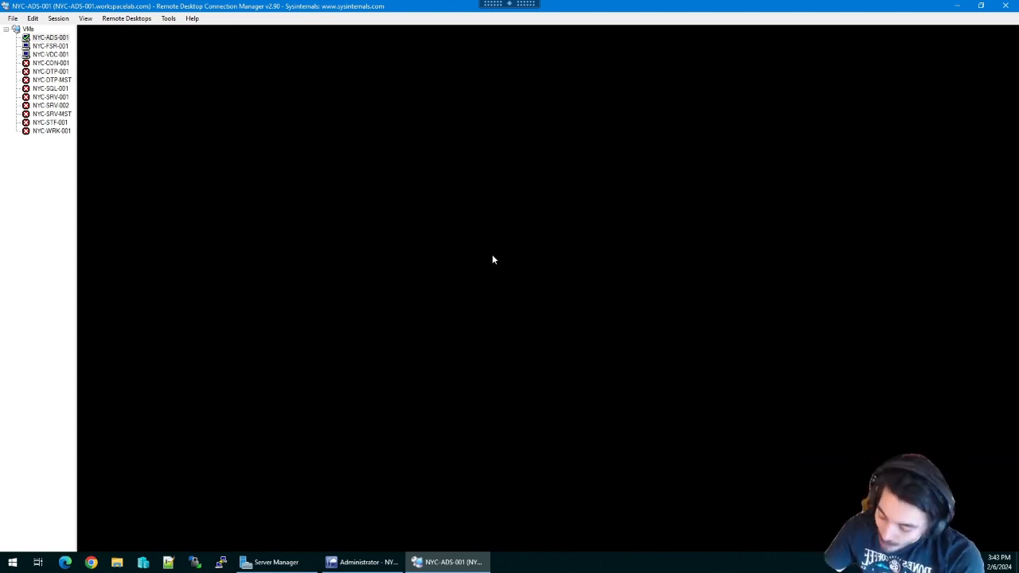
pyautogui.click(380, 562)
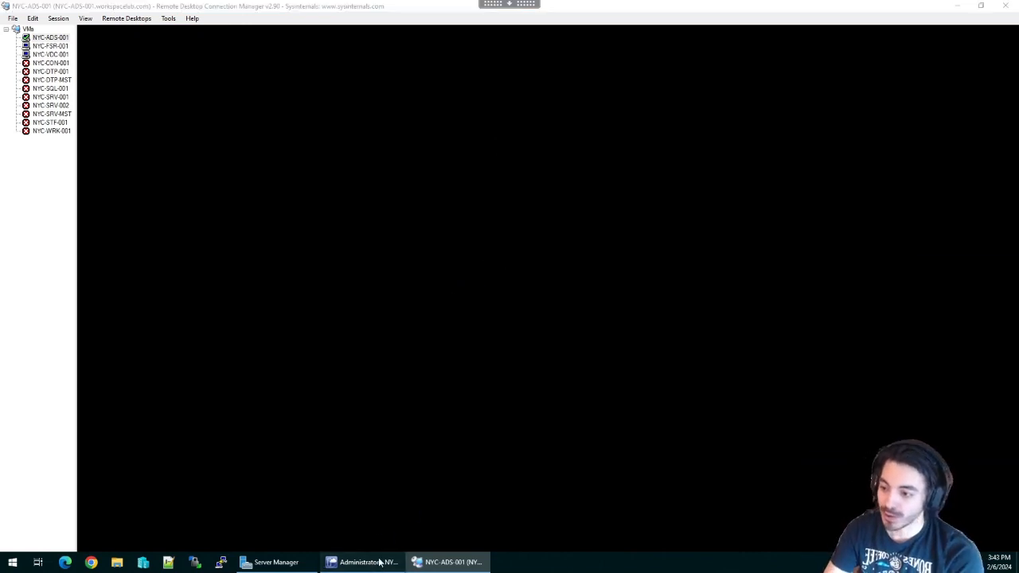
pyautogui.click(430, 565)
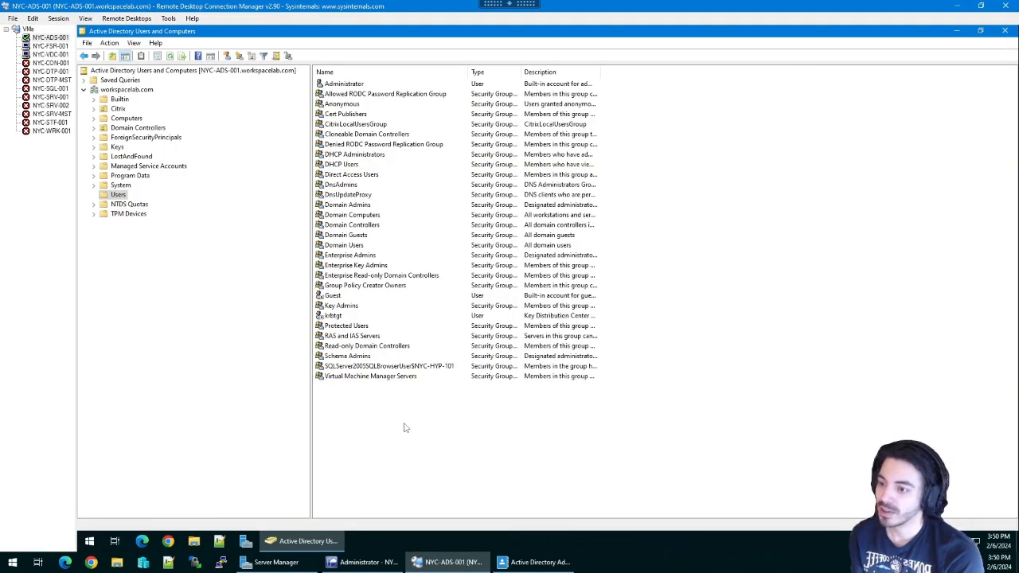
# - Start a new user in the Users container with full name and logon name HDAdmin
pyautogui.rightClick(434, 420)
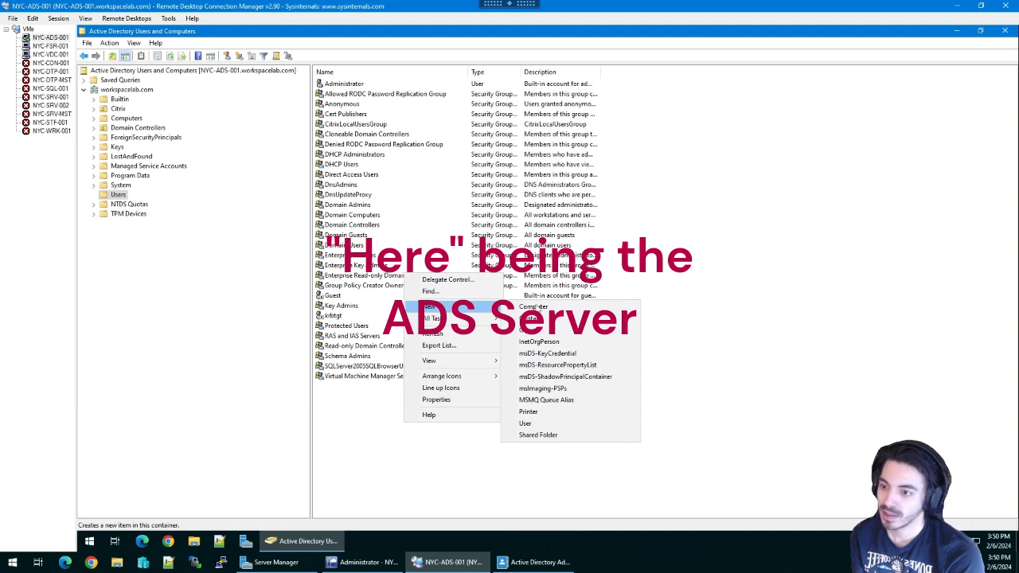
pyautogui.click(548, 423)
pyautogui.moveTo(211, 37); pyautogui.dragTo(545, 170)
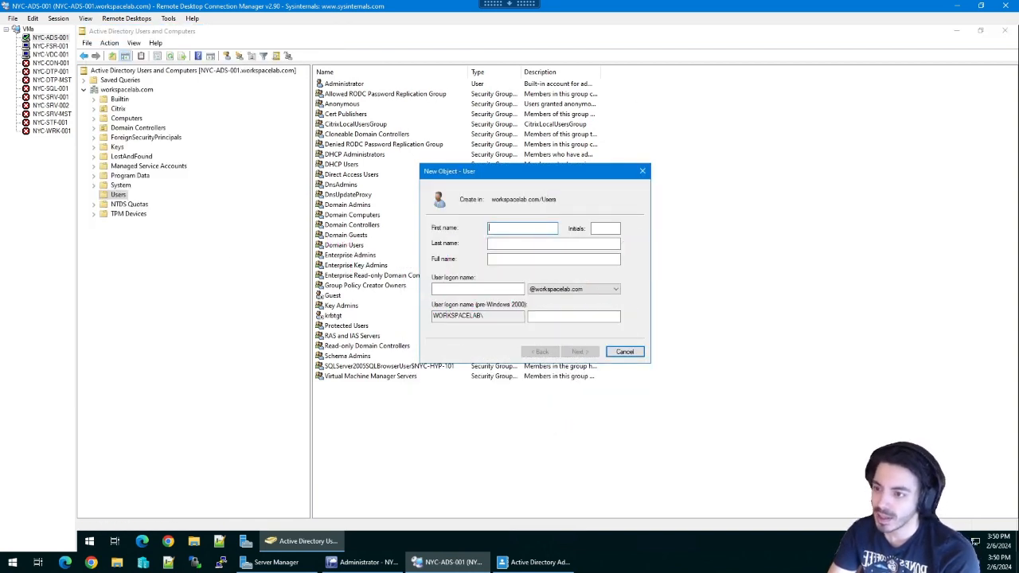
pyautogui.click(510, 259)
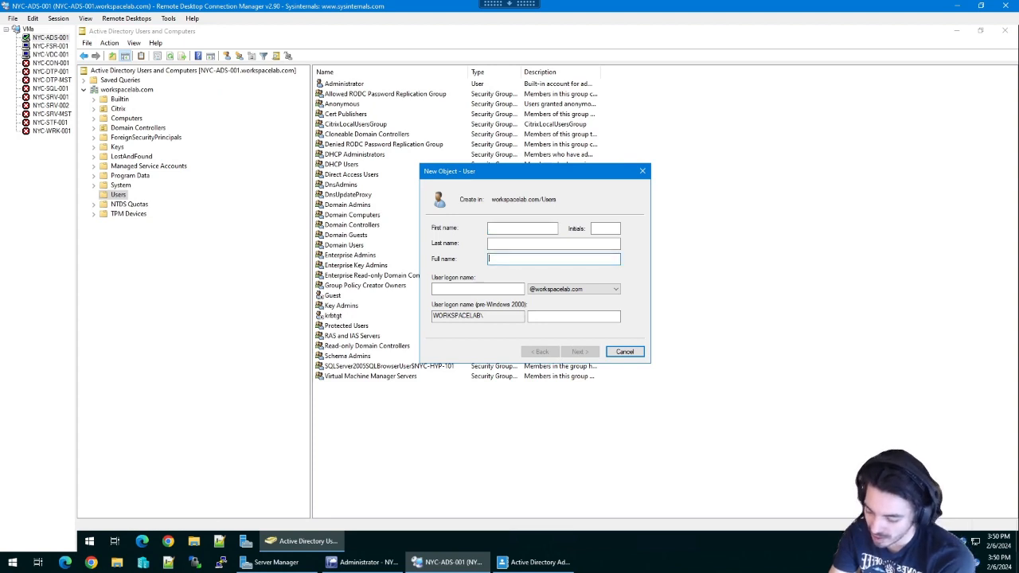
pyautogui.write('HDAdmin')
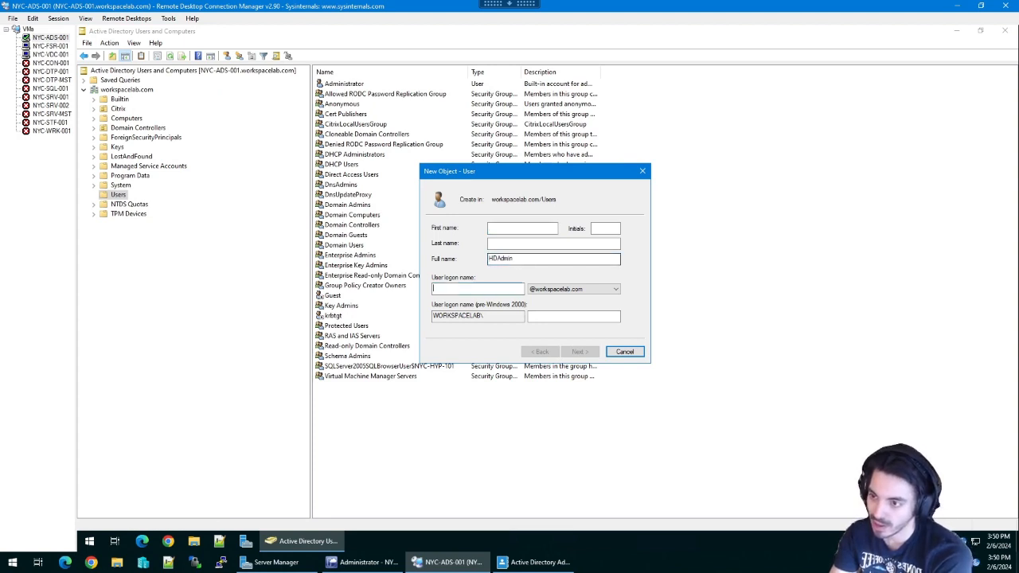
pyautogui.press('Tab')
pyautogui.write('HDAdmin')
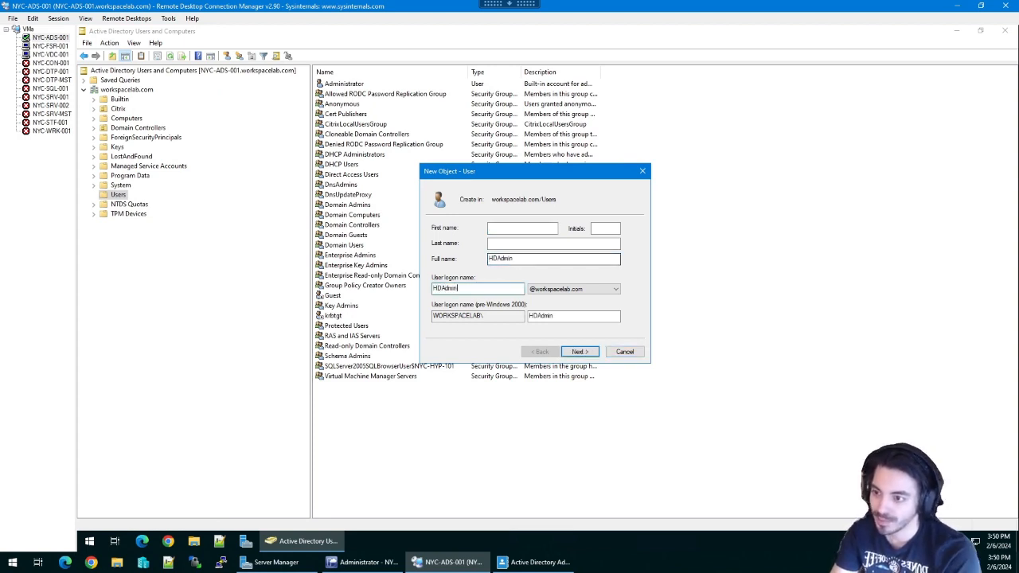
# - Set HDAdmin's password, untick change at next logon, tick Password never expires, and create the user
pyautogui.click(578, 351)
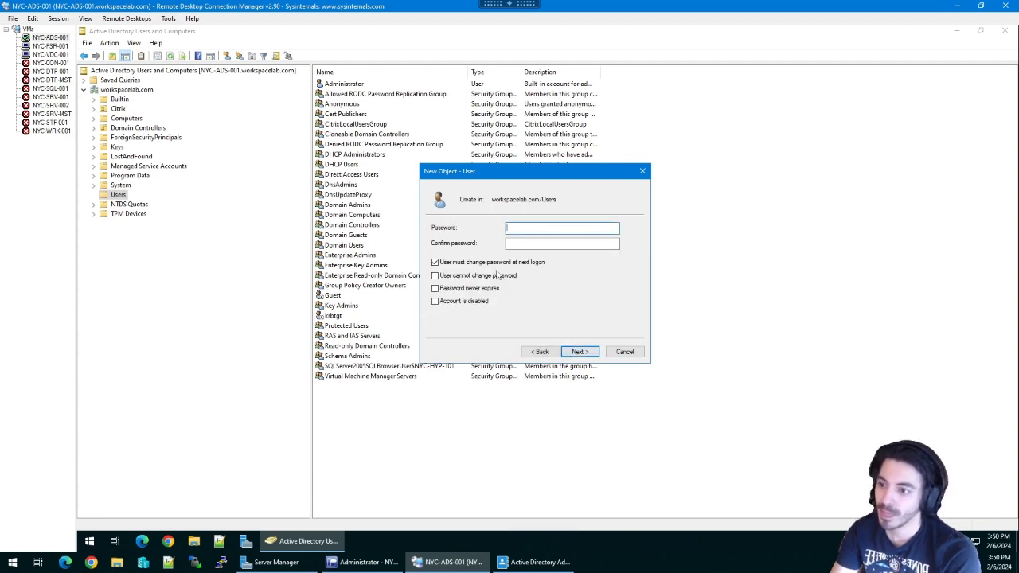
pyautogui.click(484, 263)
pyautogui.write('•')
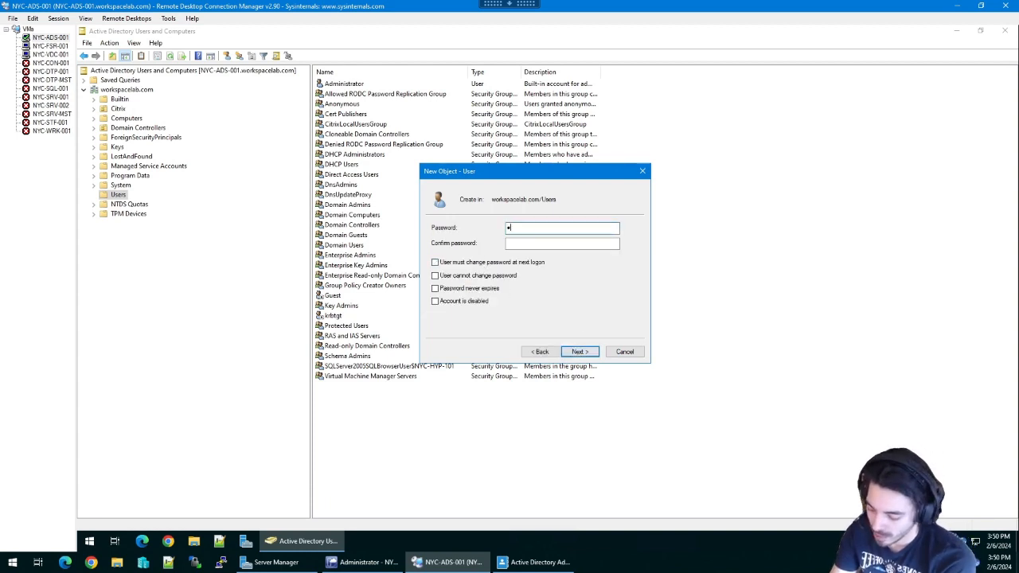
pyautogui.write('•••')
pyautogui.press('BackSpace')
pyautogui.press('BackSpace')
pyautogui.press('BackSpace')
pyautogui.press('BackSpace')
pyautogui.write('•')
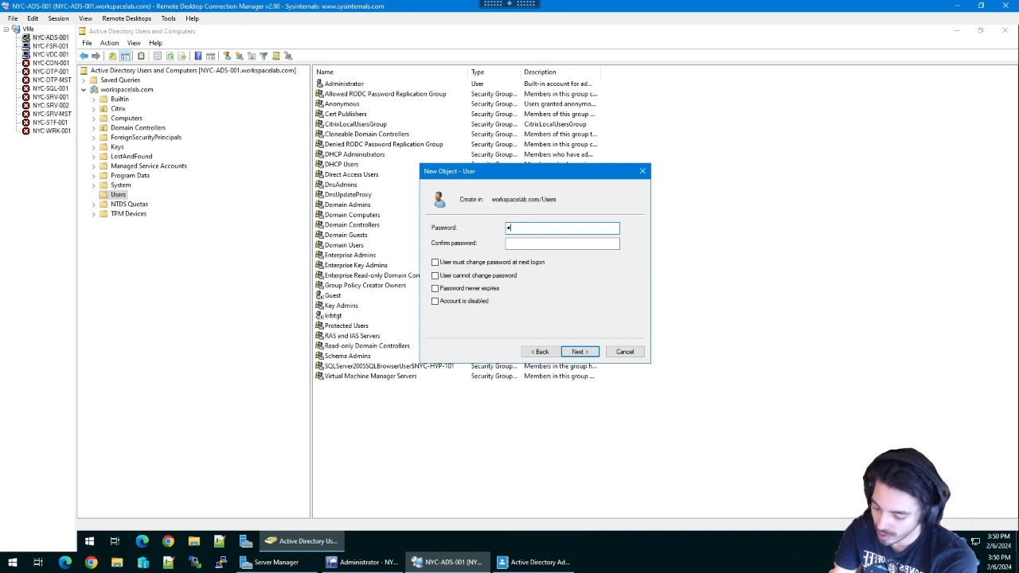
pyautogui.write('••••••••')
pyautogui.press('Tab')
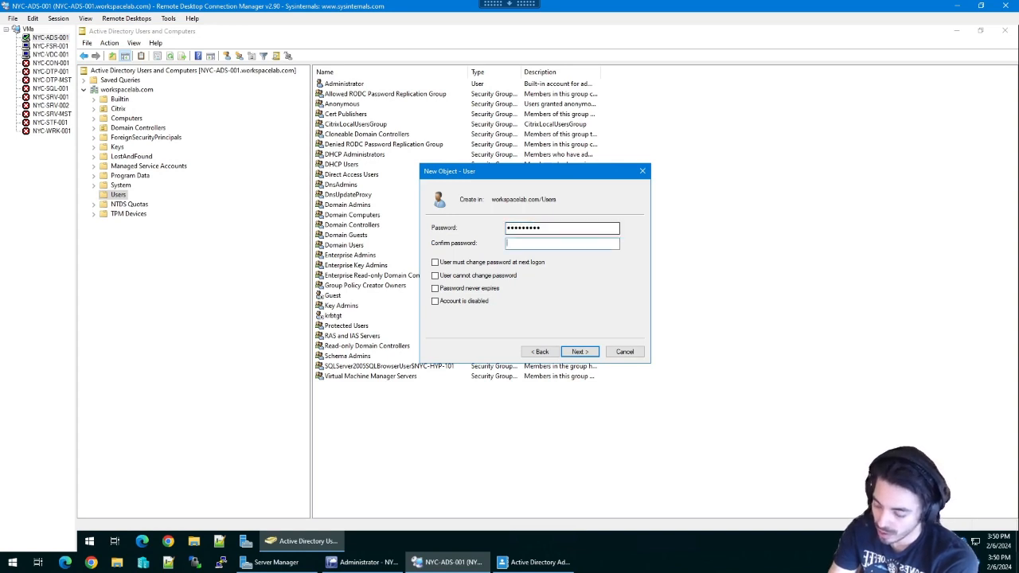
pyautogui.write('•••••••')
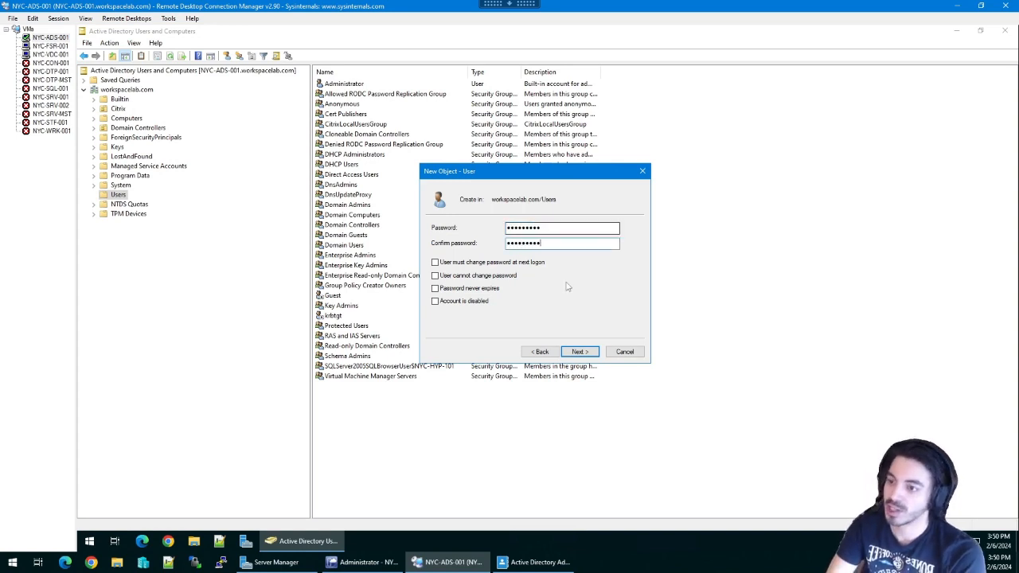
pyautogui.moveTo(552, 175); pyautogui.dragTo(560, 180)
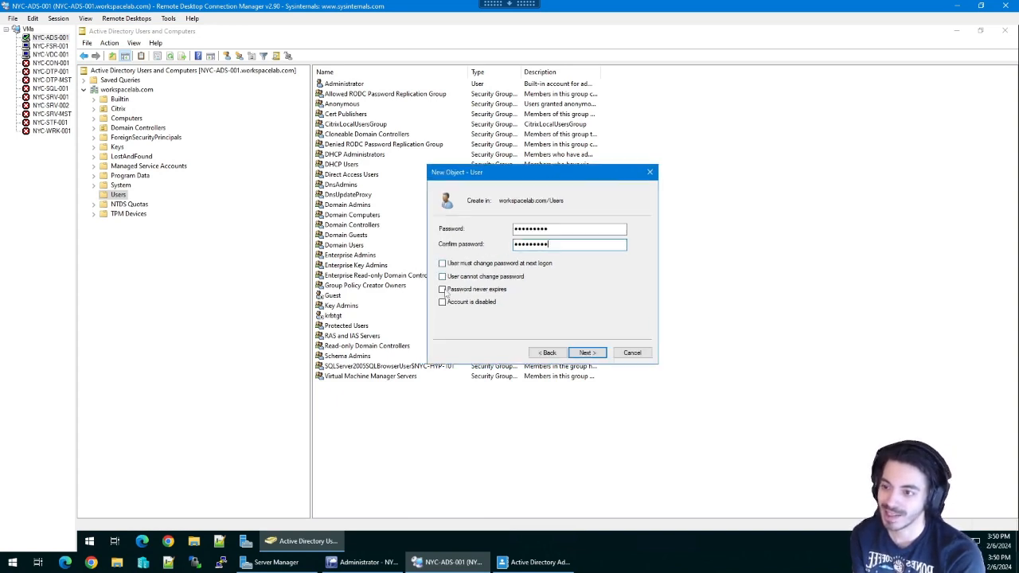
pyautogui.click(442, 290)
pyautogui.click(586, 352)
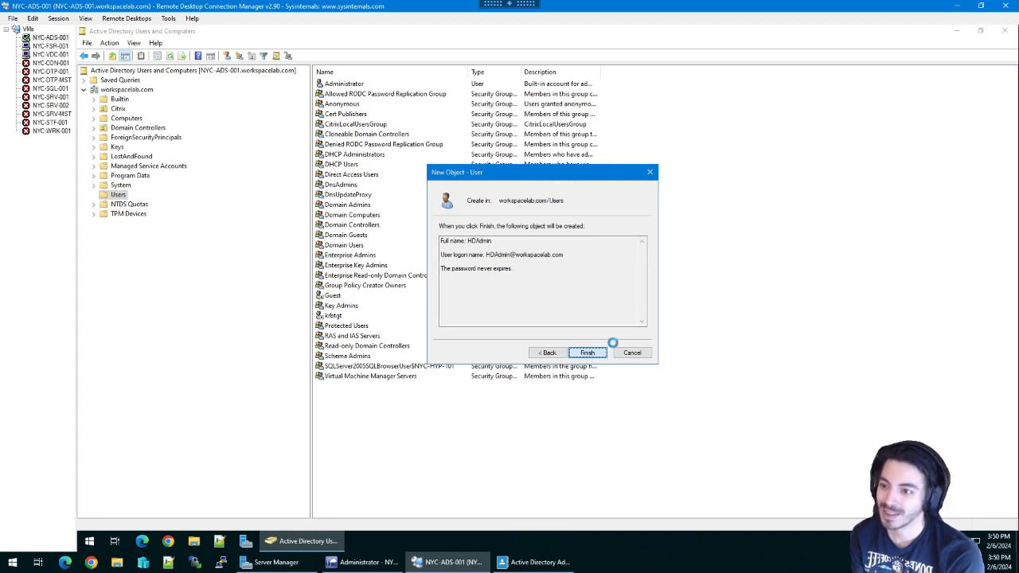
pyautogui.click(589, 355)
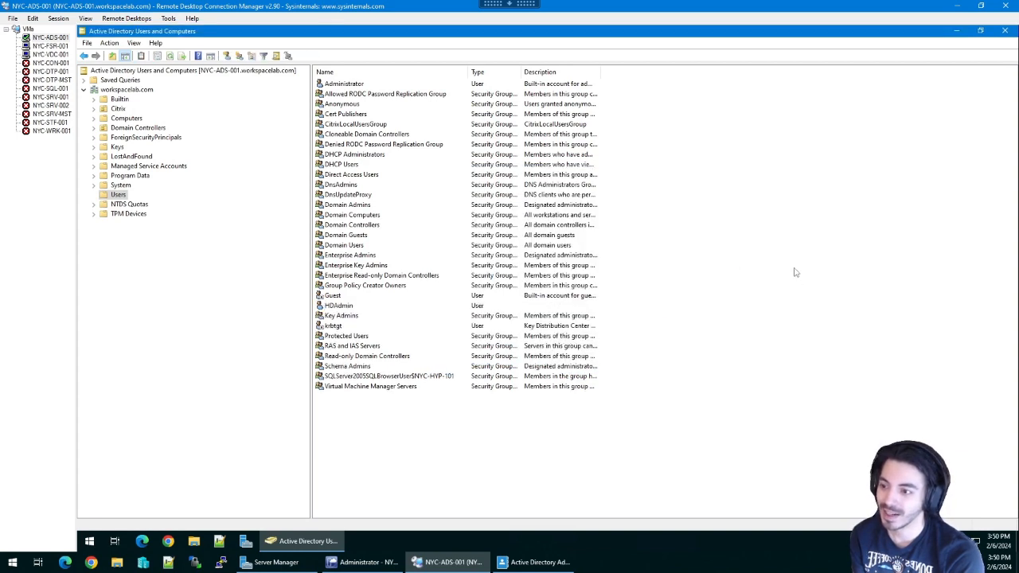
# - Close Active Directory Users and Computers and begin an app search on NYC-FSR-001
pyautogui.click(1004, 32)
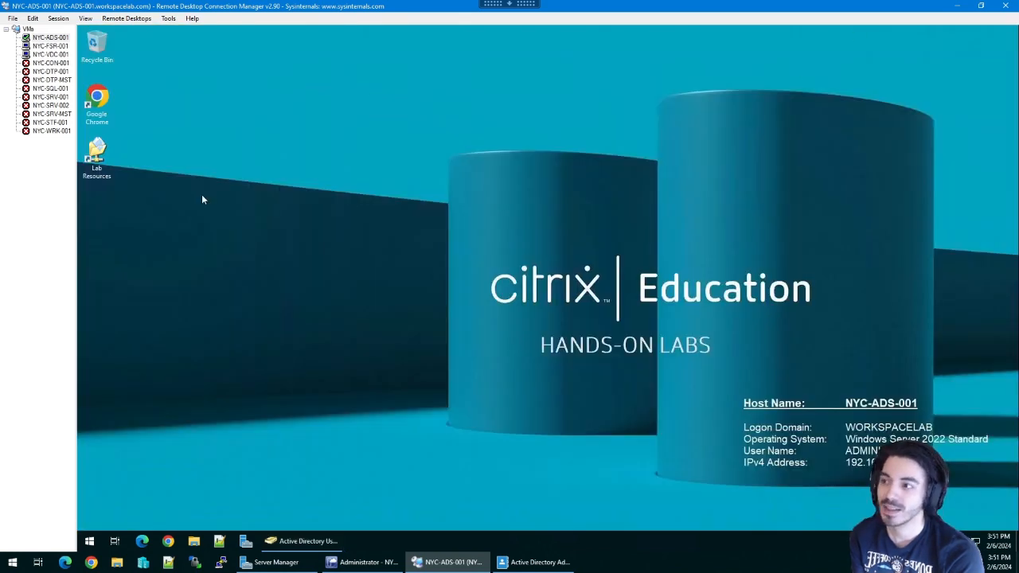
pyautogui.click(52, 46)
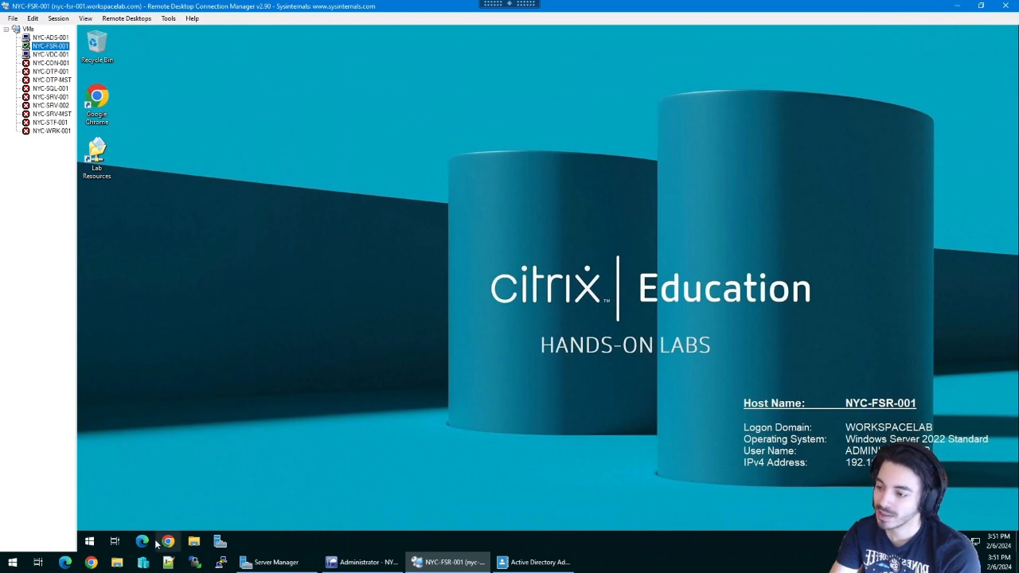
pyautogui.click(91, 541)
# - Launch Citrix Licensing Manager by searching 'licensing', and close Active Directory Administrative Center
pyautogui.write('licensing')
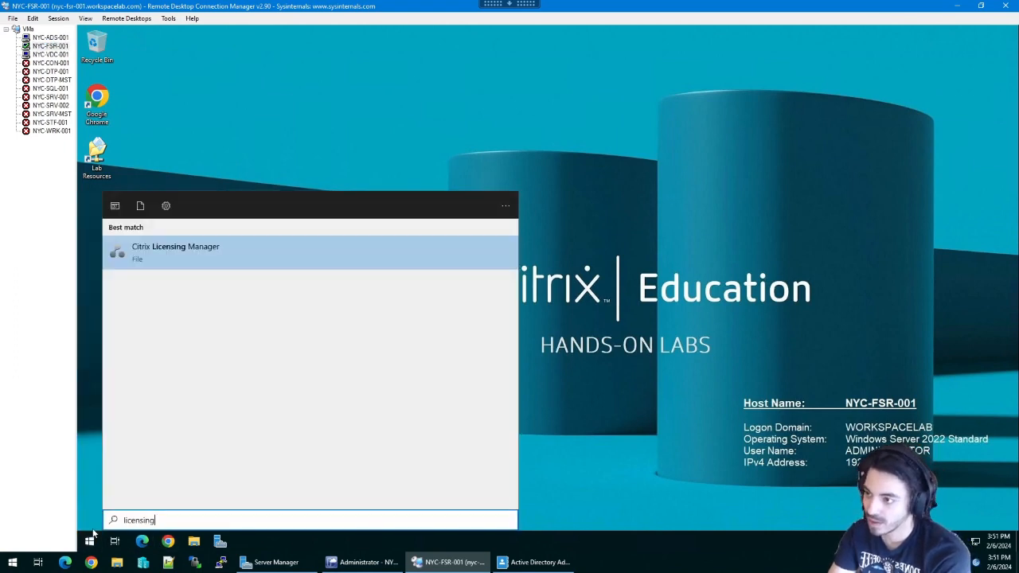
pyautogui.press('Return')
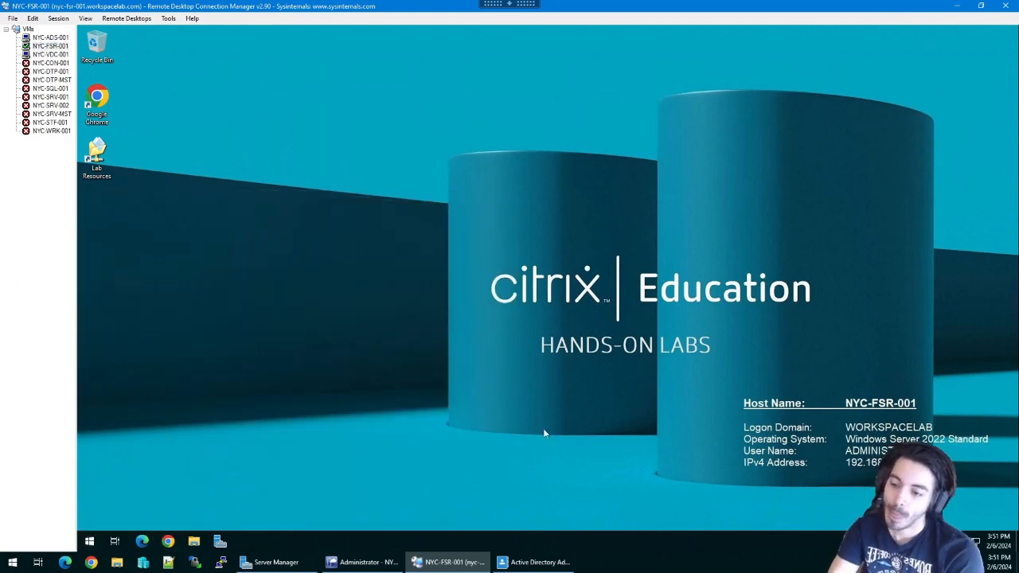
pyautogui.click(525, 562)
pyautogui.rightClick(503, 560)
pyautogui.click(507, 540)
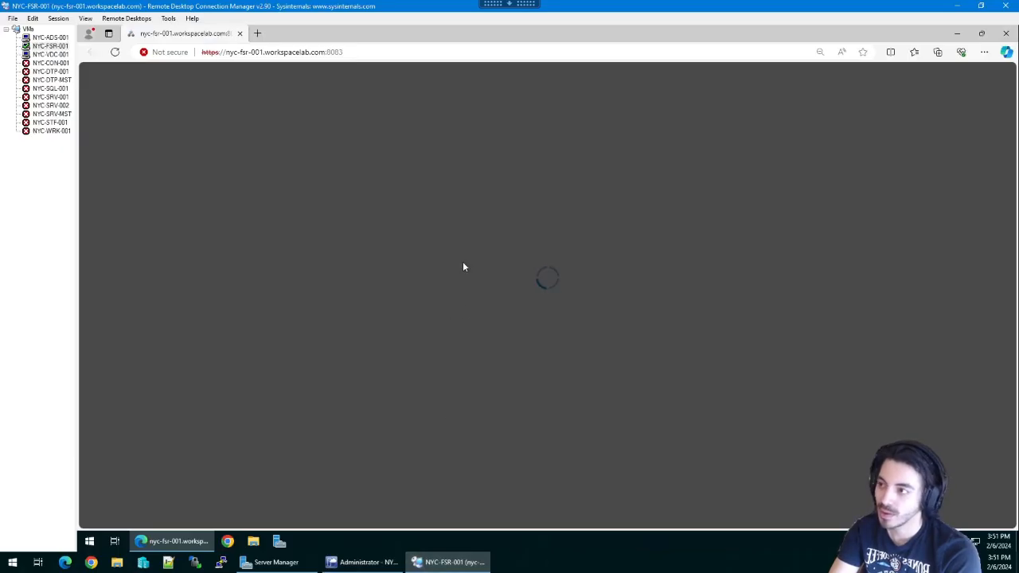
# - Disconnect the NYC-ADS-001 session and return to NYC-FSR-001
pyautogui.click(50, 38)
pyautogui.rightClick(51, 36)
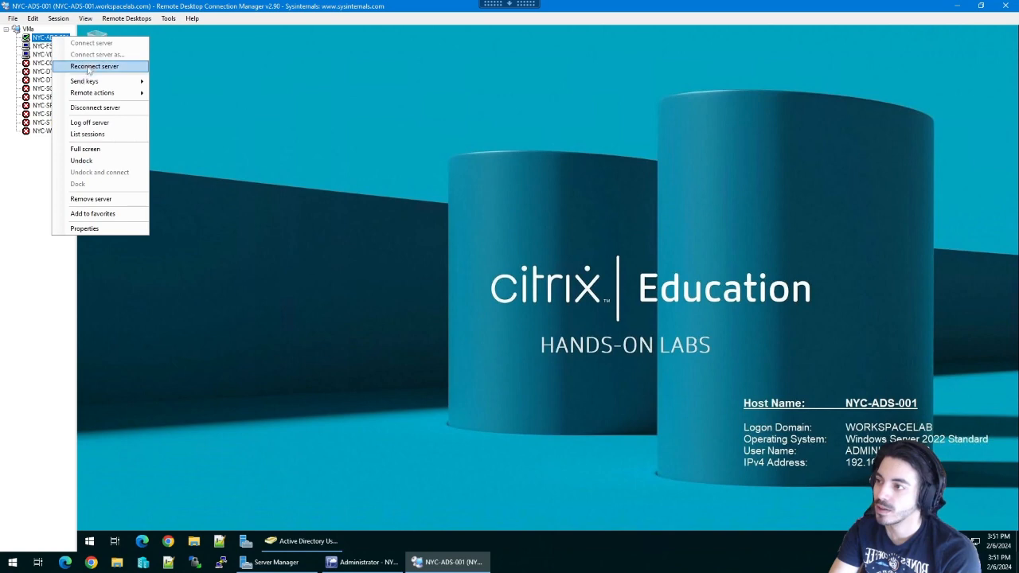
pyautogui.click(99, 108)
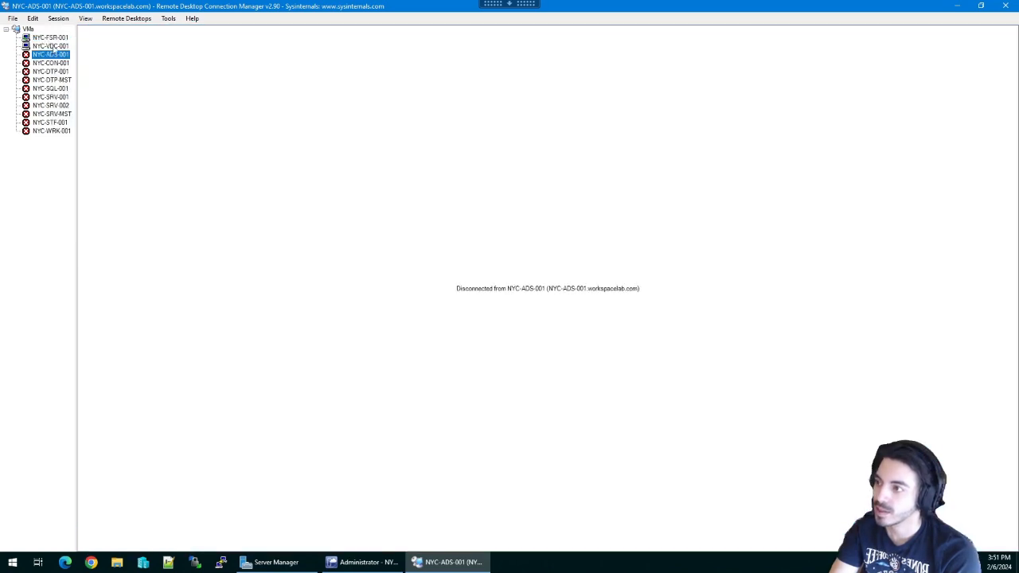
pyautogui.click(44, 38)
# - Sign in to the license server site as Administrator with the domain account password
pyautogui.click(464, 280)
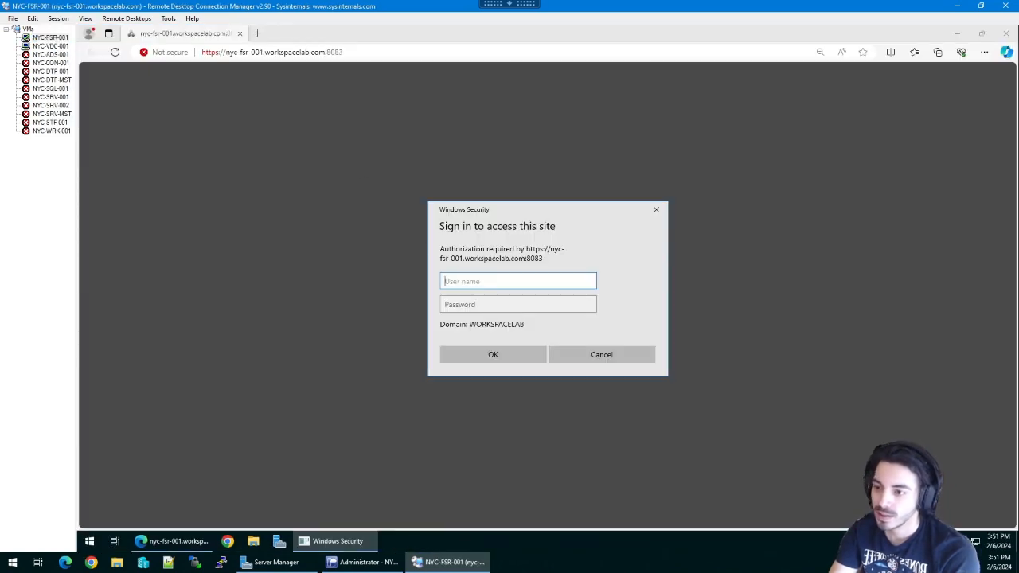
pyautogui.write('Administrator')
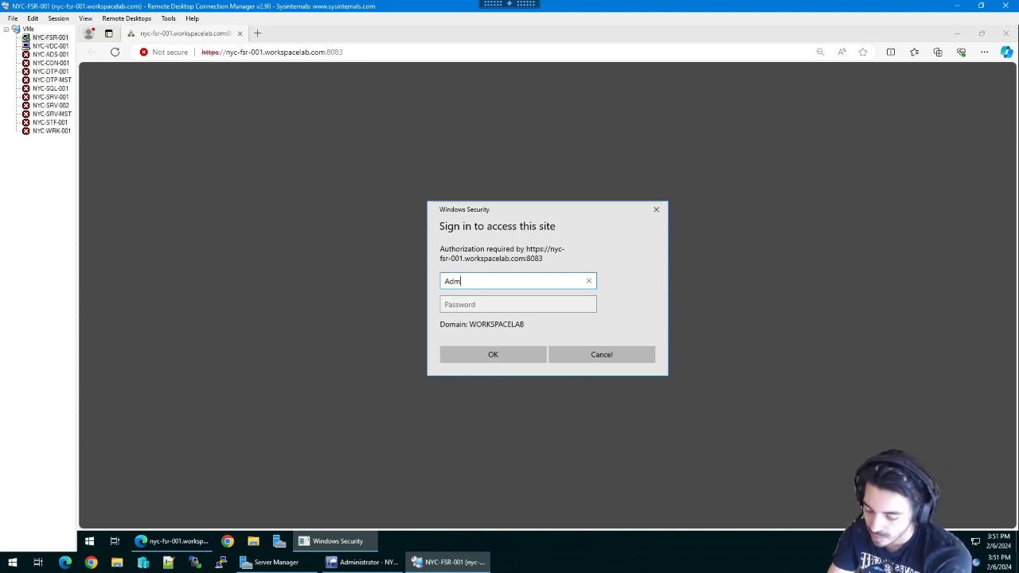
pyautogui.press('Tab')
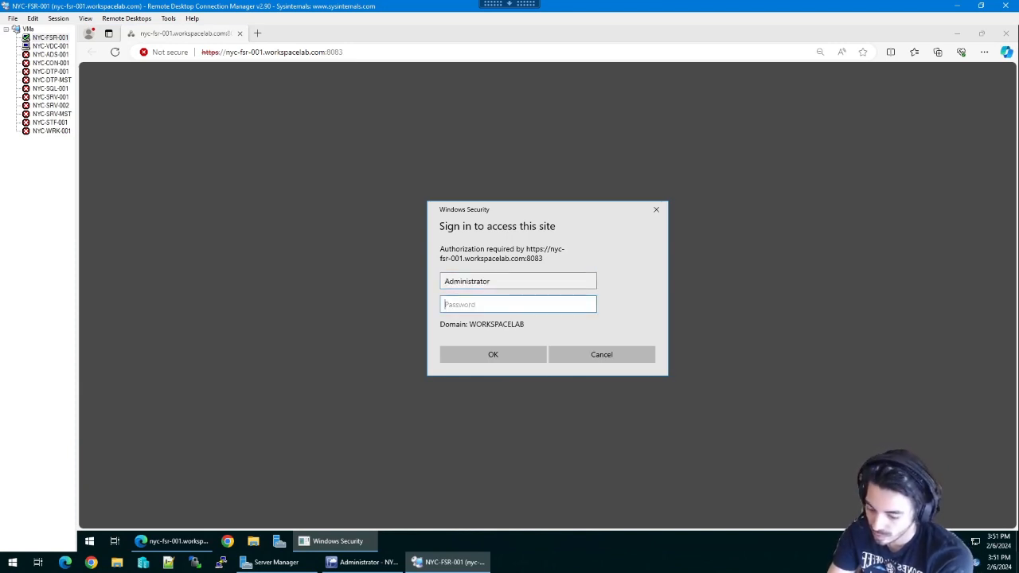
pyautogui.write('Passw0rd!')
pyautogui.press('Return')
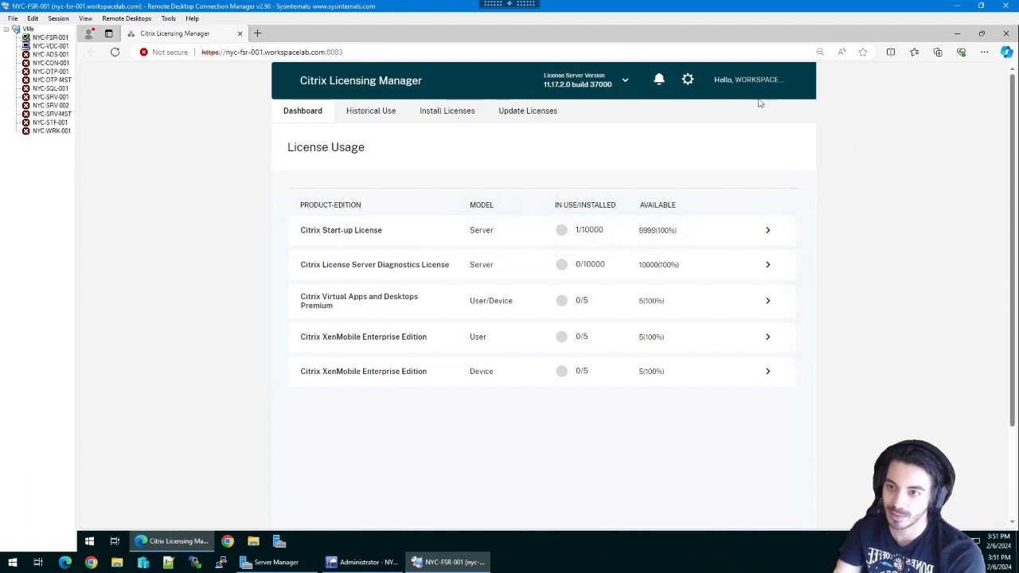
# - Add the WORKSPACELAB\HDAdmin user as a license server administrator
pyautogui.click(688, 80)
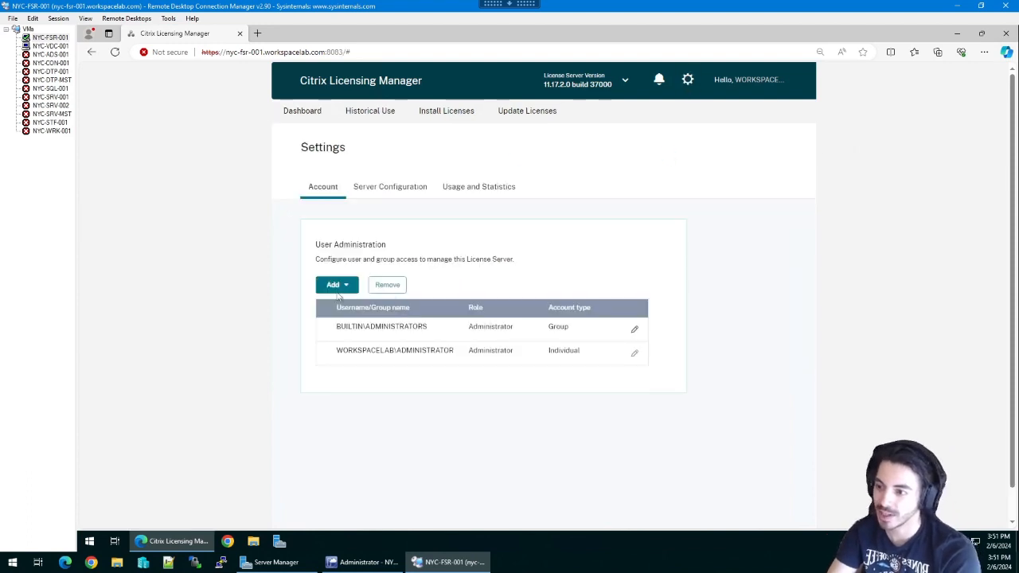
pyautogui.click(337, 288)
pyautogui.click(353, 308)
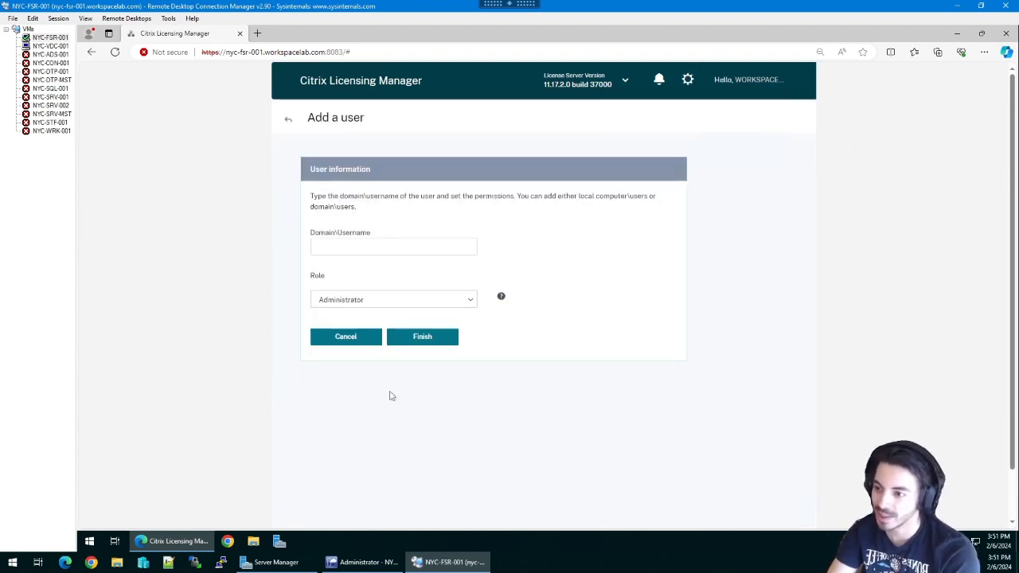
pyautogui.click(381, 253)
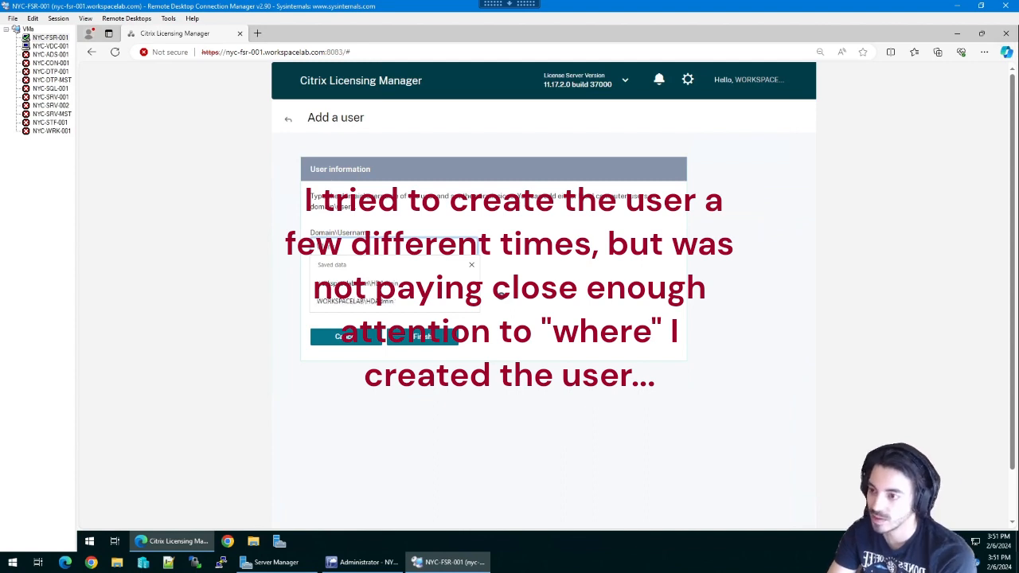
pyautogui.click(354, 300)
pyautogui.click(422, 335)
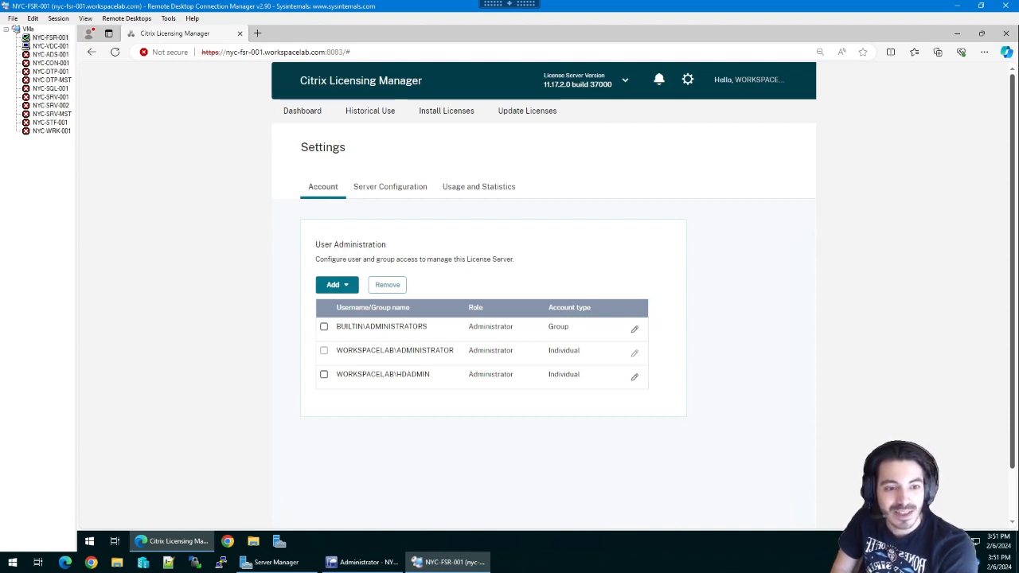
# - Check HDAdmin's permissions without changing them, then go back to the License Usage dashboard
pyautogui.click(634, 377)
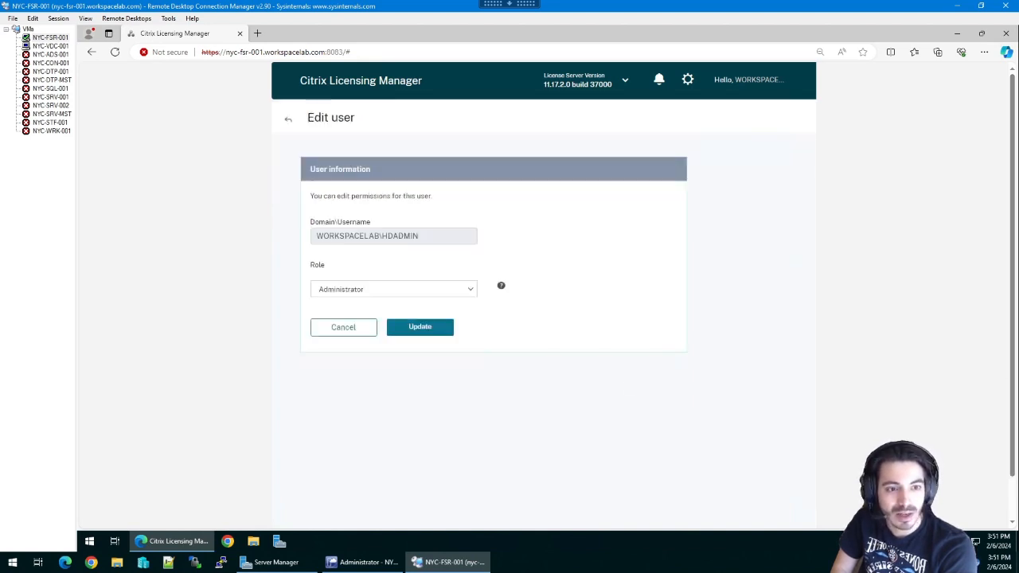
pyautogui.click(349, 333)
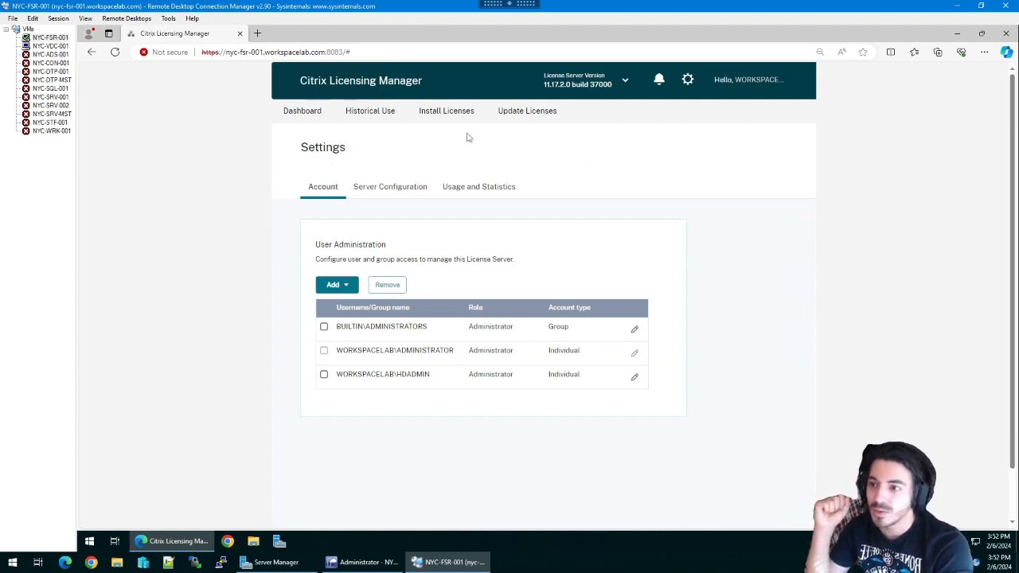
pyautogui.click(300, 112)
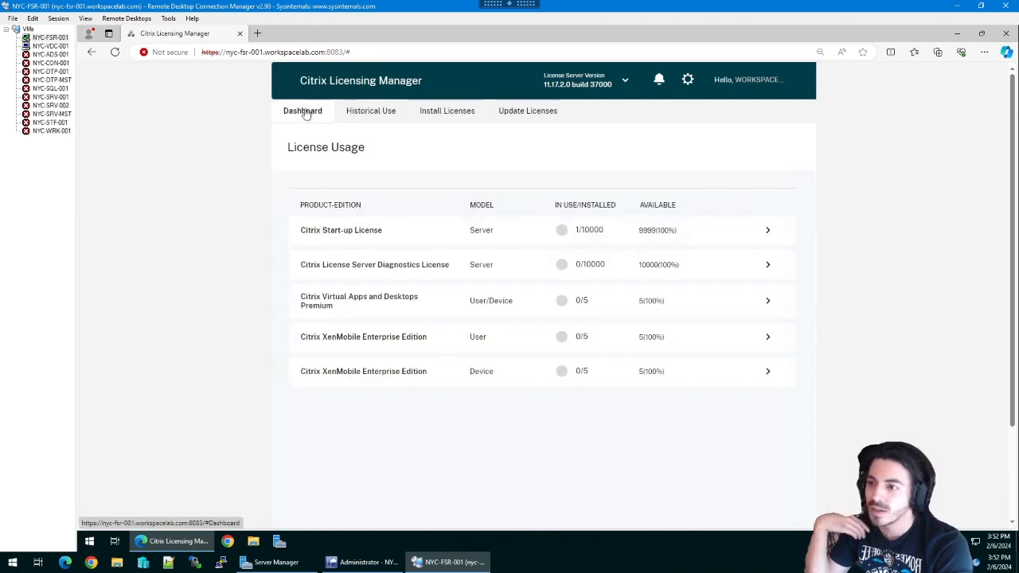
# - Review the license server's configured ports and hostname details, then close the Edge window
pyautogui.click(687, 80)
pyautogui.click(381, 186)
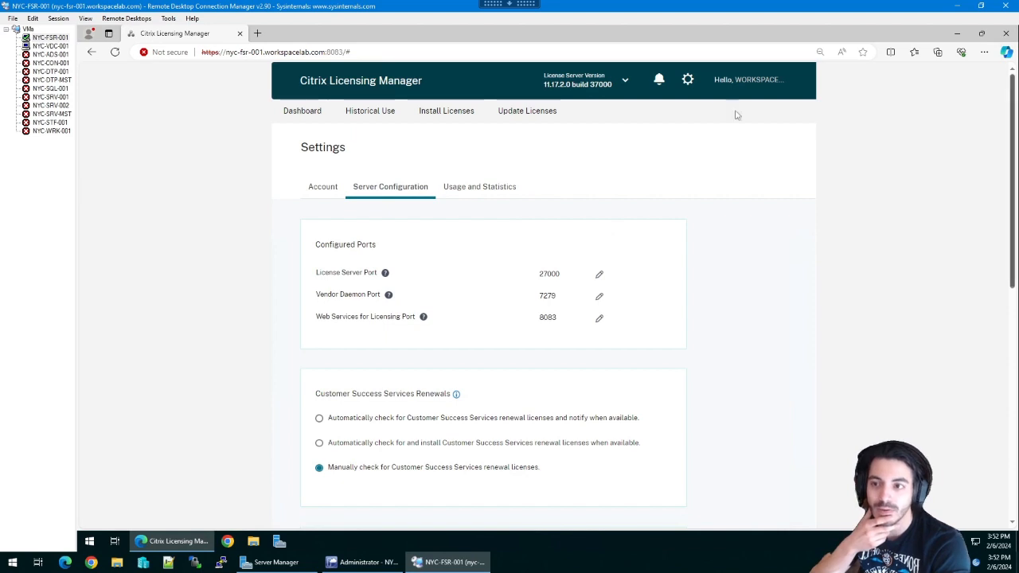
pyautogui.click(618, 84)
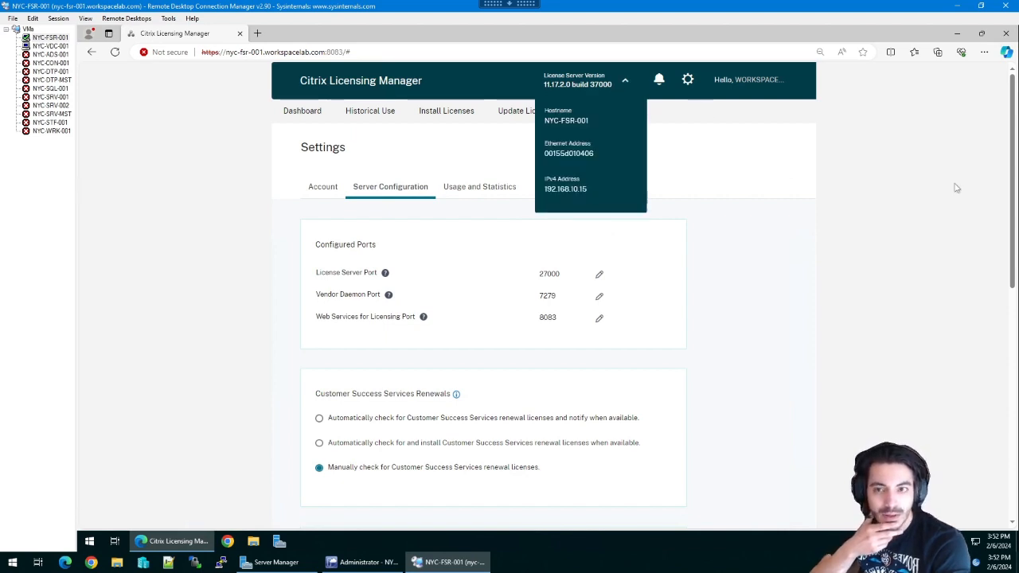
pyautogui.click(1006, 33)
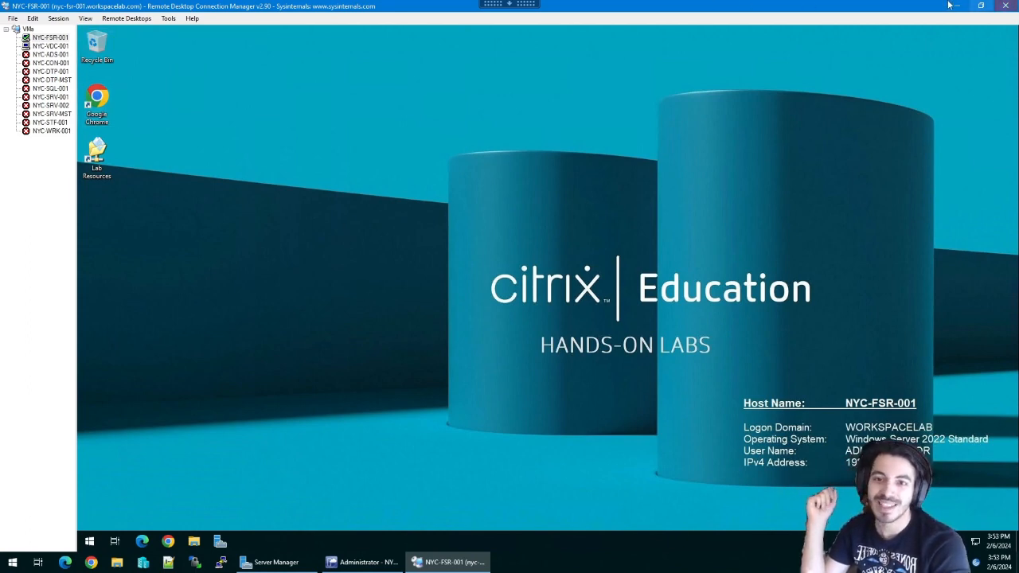
pyautogui.click(352, 561)
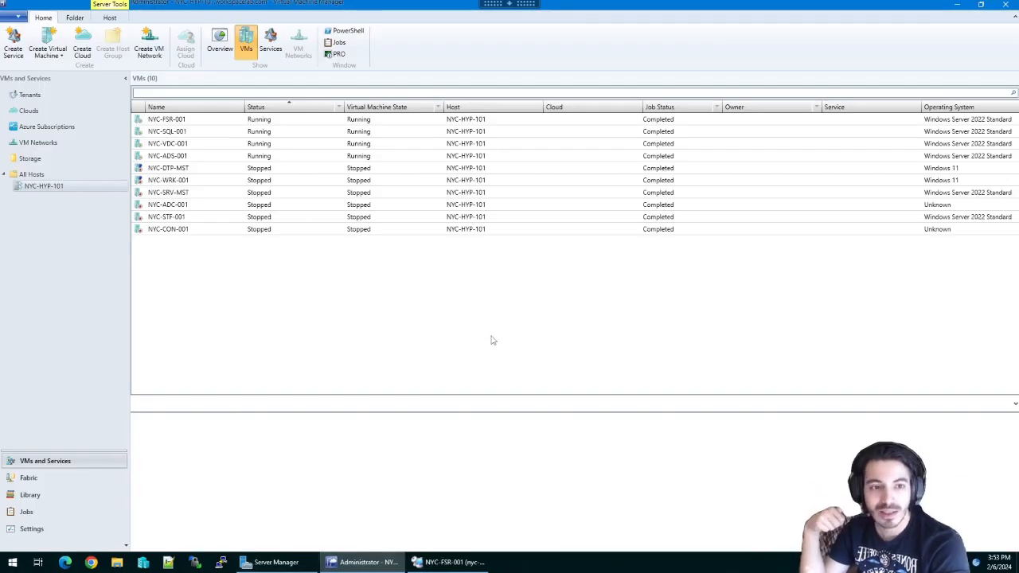
pyautogui.doubleClick(653, 13)
pyautogui.moveTo(653, 18); pyautogui.dragTo(566, 84)
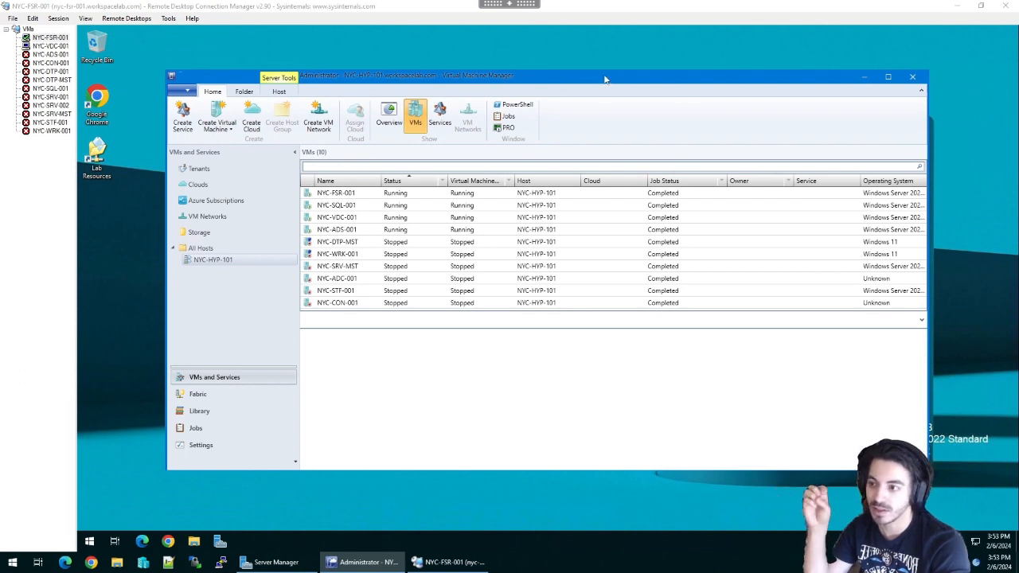
pyautogui.moveTo(605, 79); pyautogui.dragTo(606, 73)
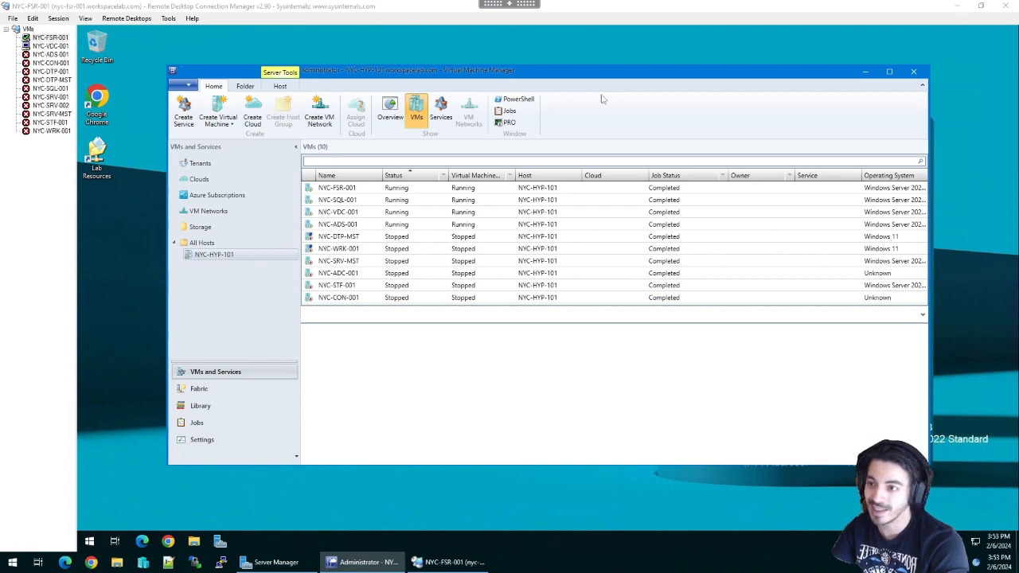
pyautogui.moveTo(590, 73); pyautogui.dragTo(580, 71)
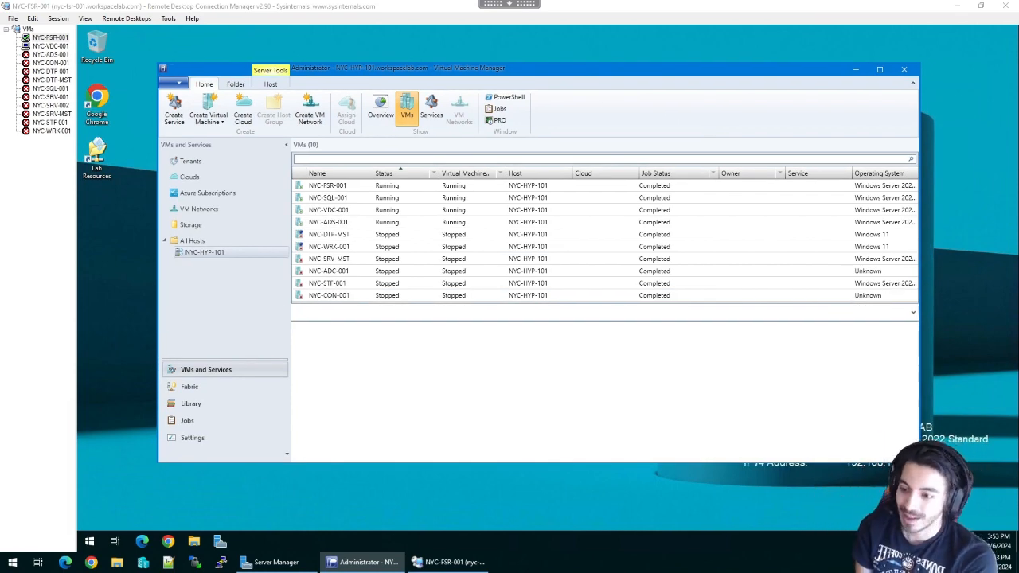
pyautogui.click(464, 564)
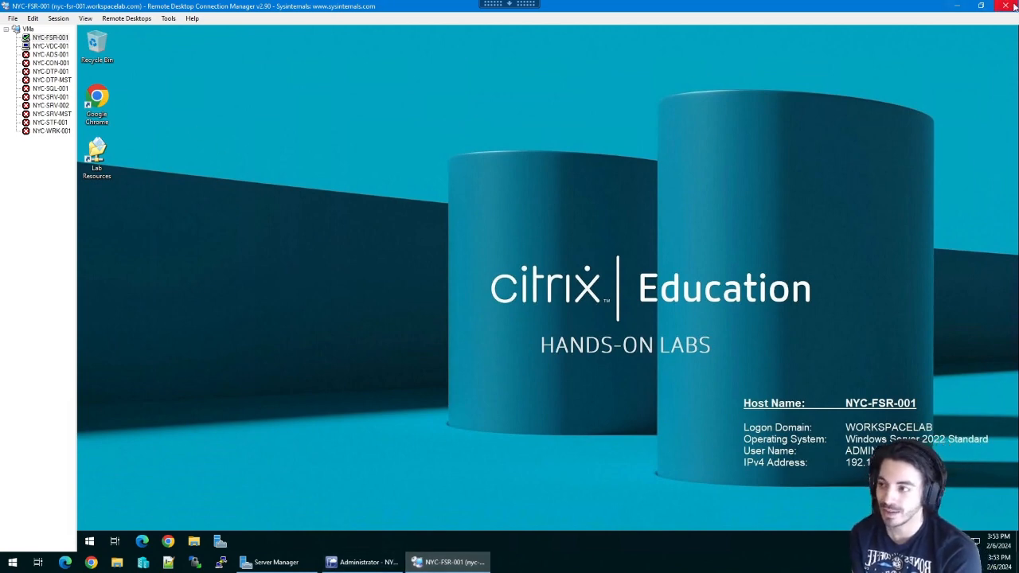
# - Switch the connection manager to the NYC-VDC-001 session
pyautogui.click(48, 46)
pyautogui.click(45, 39)
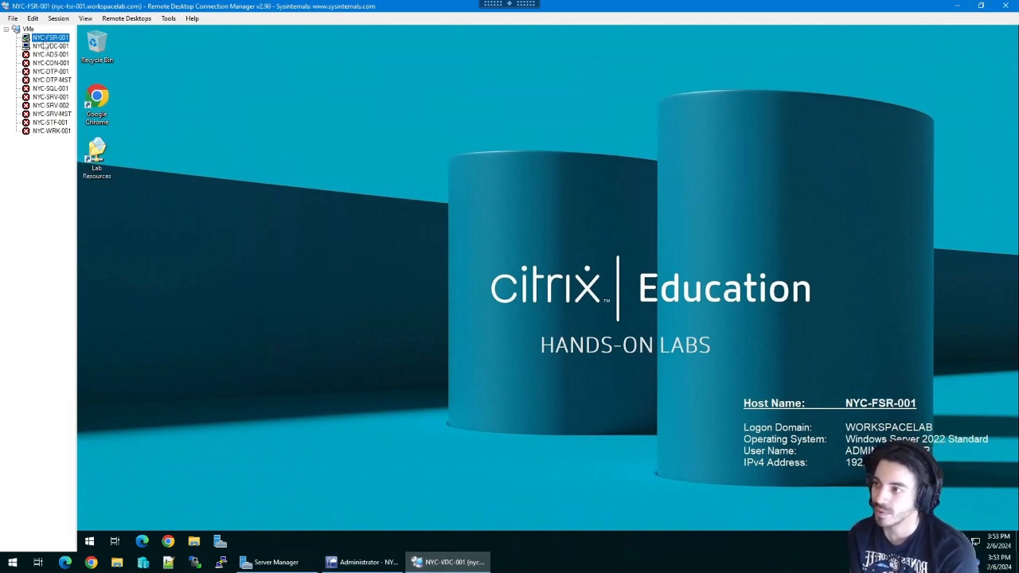
pyautogui.click(46, 47)
pyautogui.click(46, 39)
pyautogui.click(46, 47)
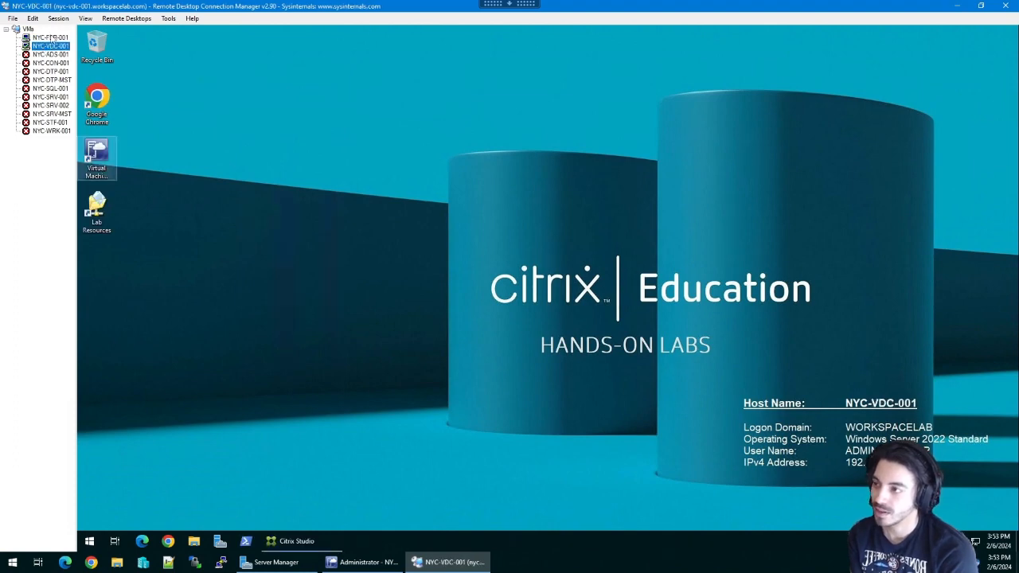
pyautogui.click(48, 38)
pyautogui.click(47, 47)
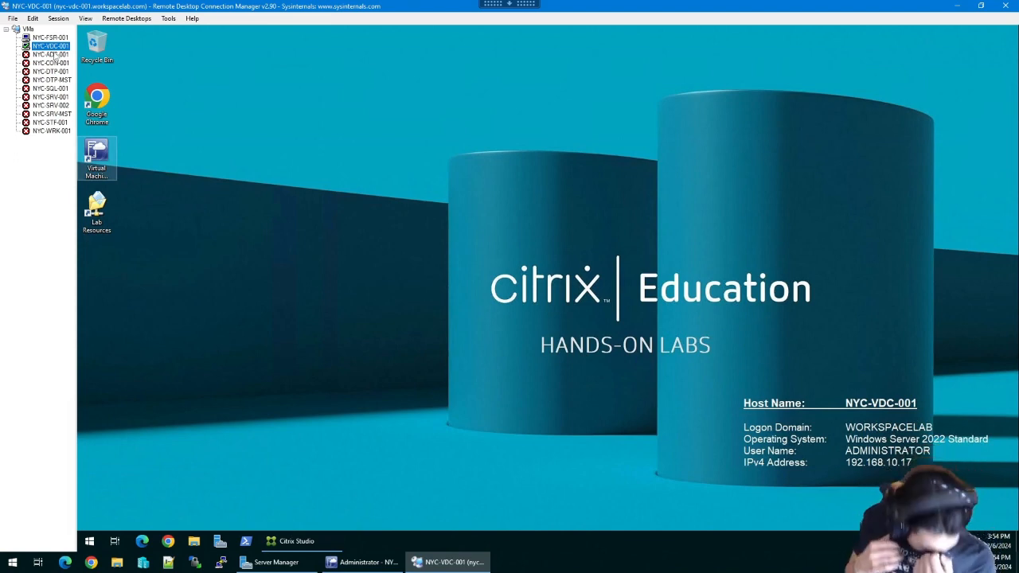
pyautogui.press('XF86AudioLowerVolume')
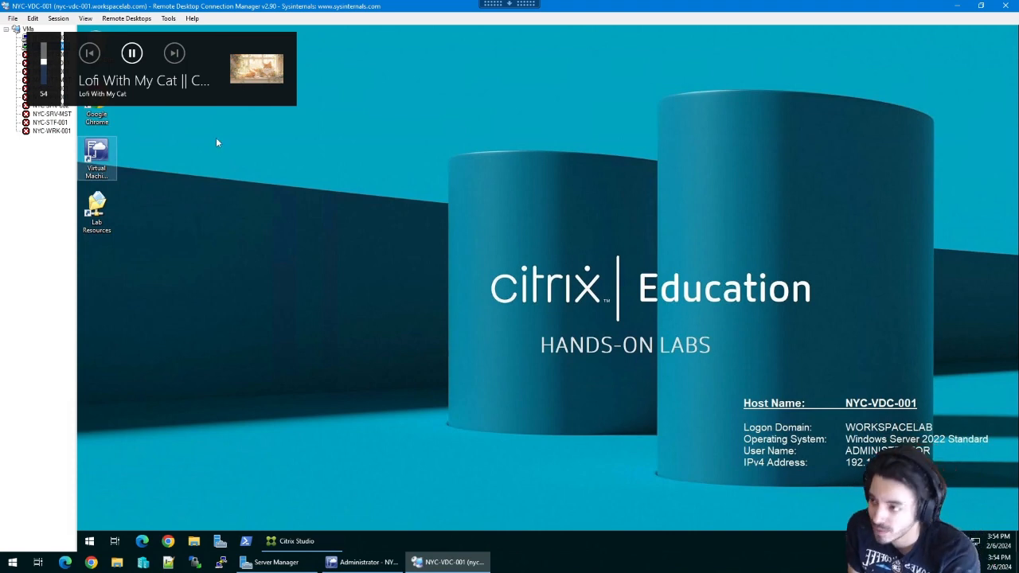
# - Open the Citrix_Virtual_Apps_and_Desktops_7_2203 folder in Lab Resources, close it, and bring Citrix Studio's Licensing overview forward
pyautogui.doubleClick(105, 204)
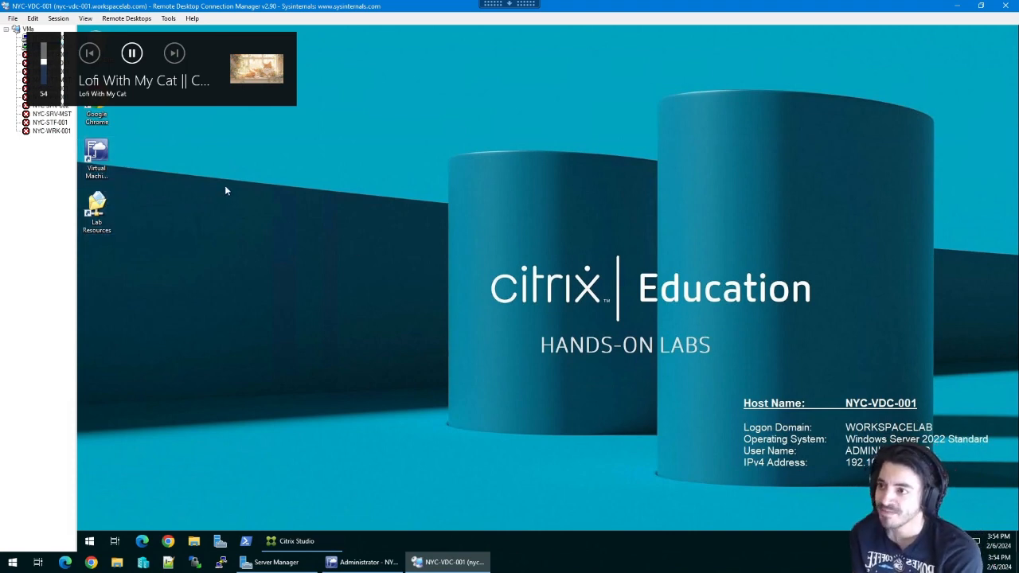
pyautogui.click(412, 183)
pyautogui.doubleClick(413, 184)
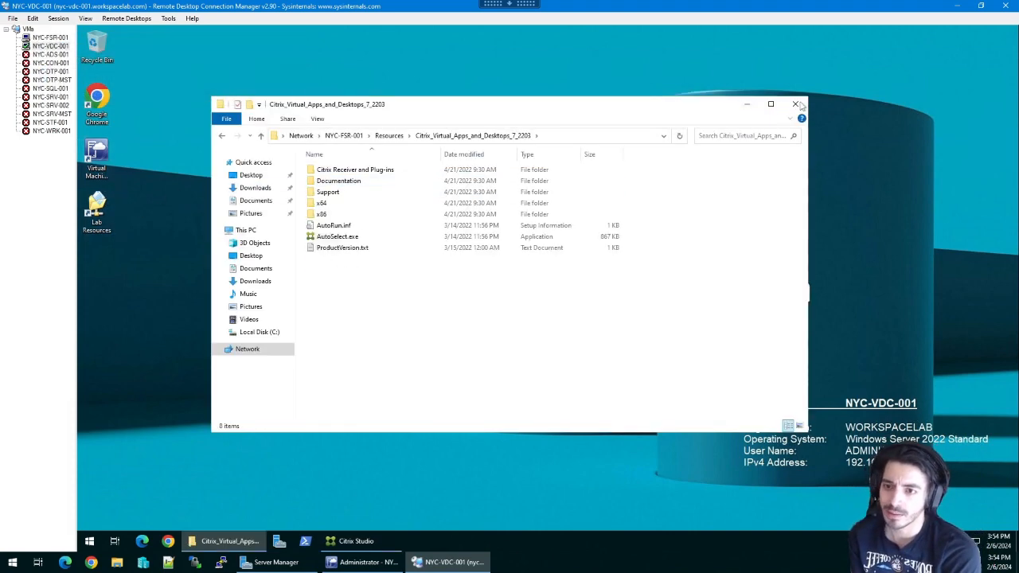
pyautogui.click(794, 104)
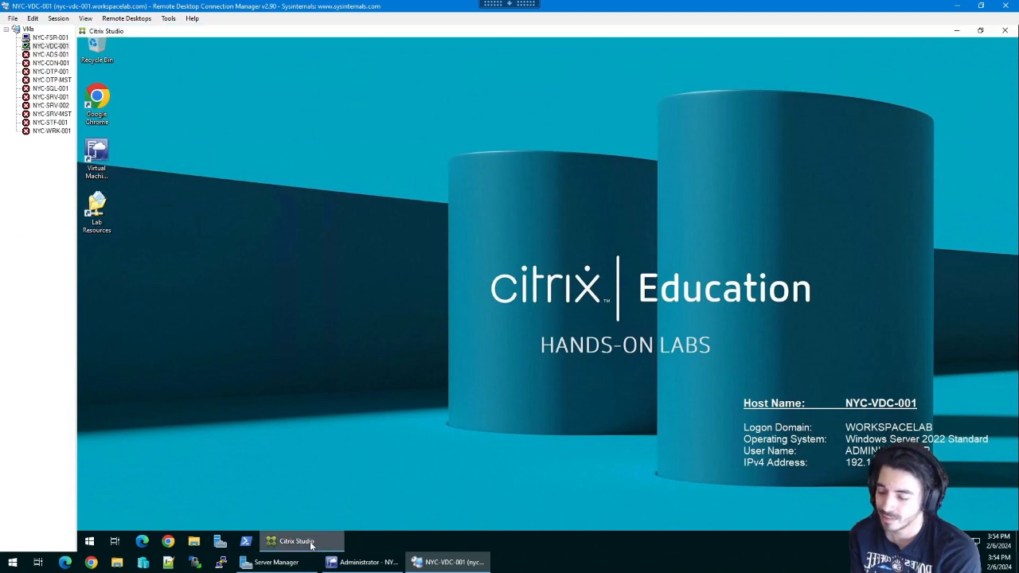
pyautogui.click(311, 542)
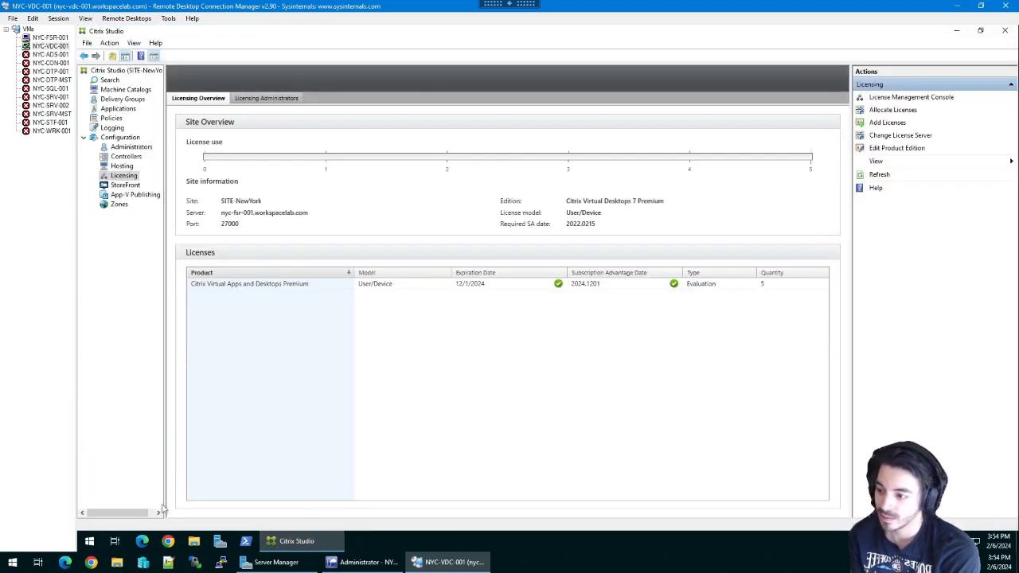